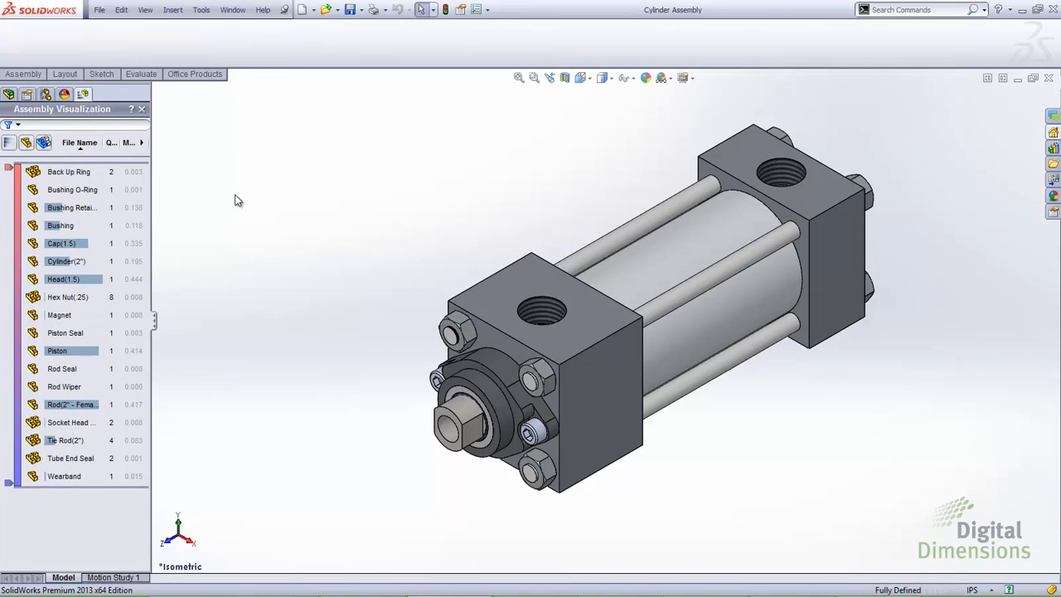
Review the properties available for a custom column in the Assembly Visualization list, without adding one.
click(142, 144)
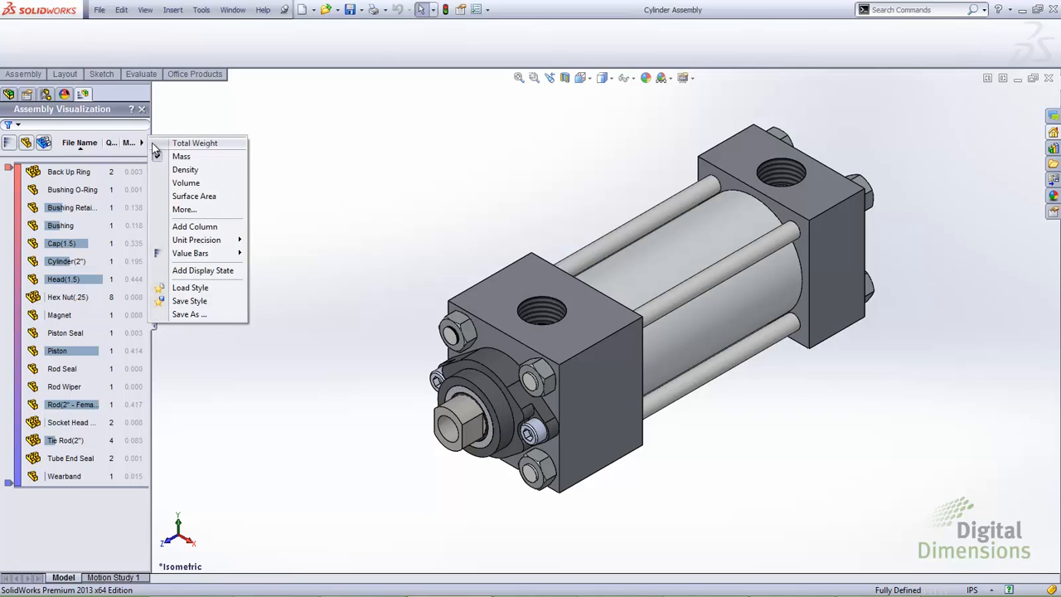
click(190, 210)
click(567, 261)
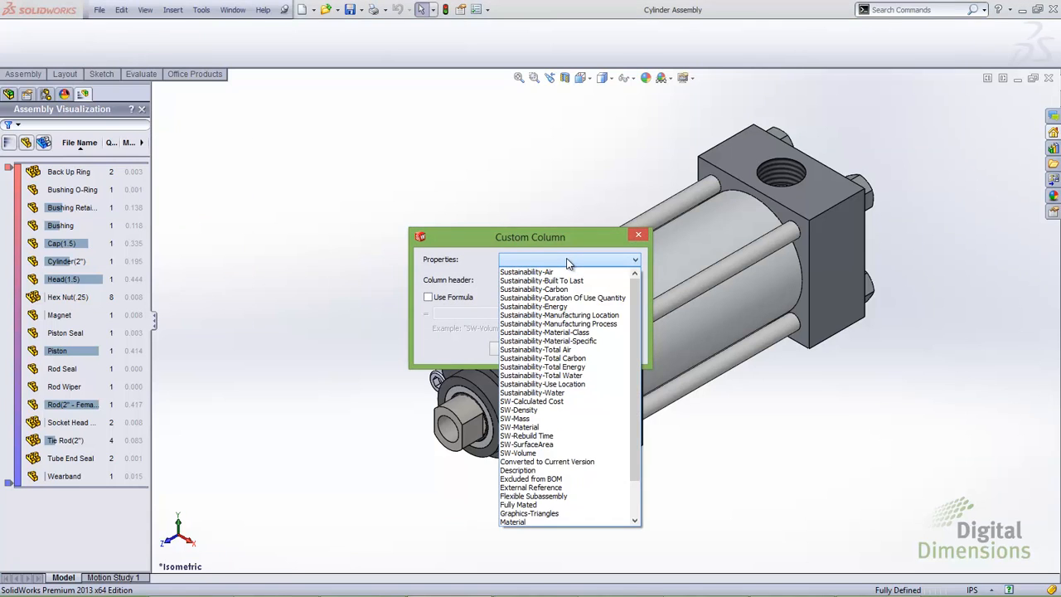
scroll(633, 355, down, 2)
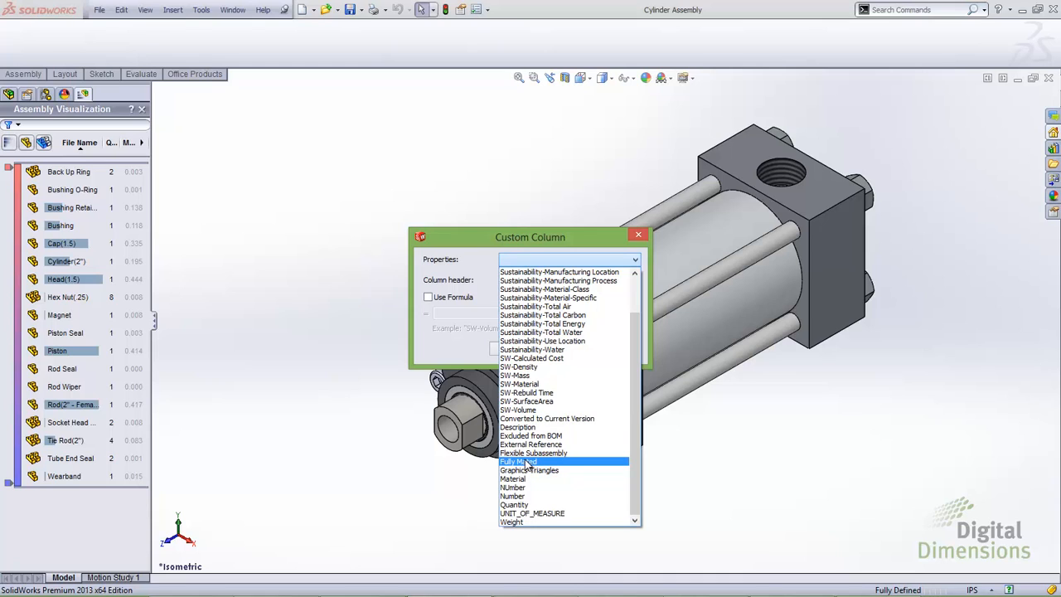
click(480, 226)
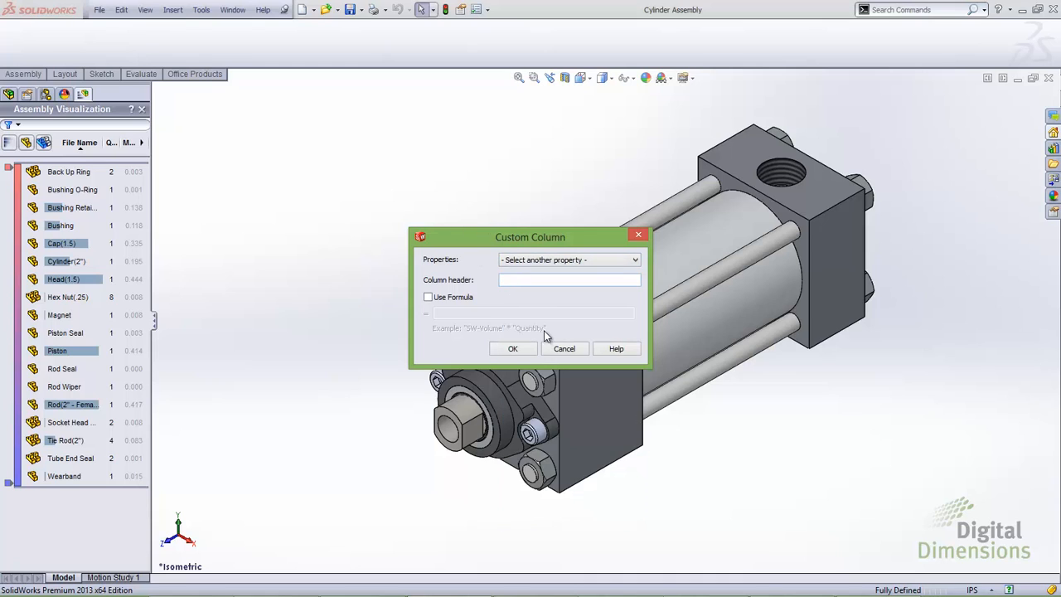
click(562, 347)
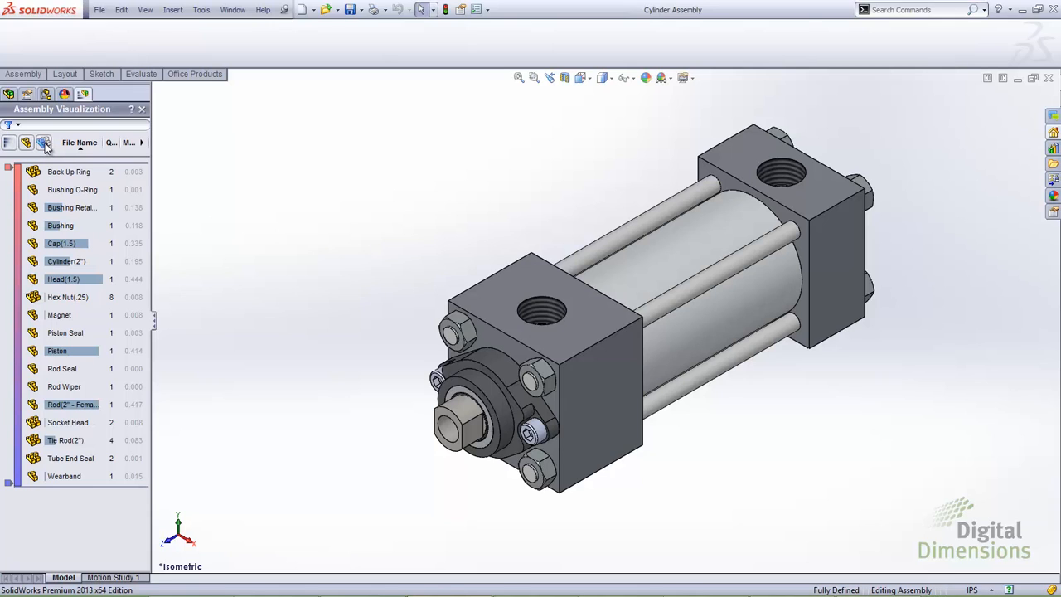
Compare the grouped and ungrouped component lists, ending with every component instance listed separately.
click(44, 143)
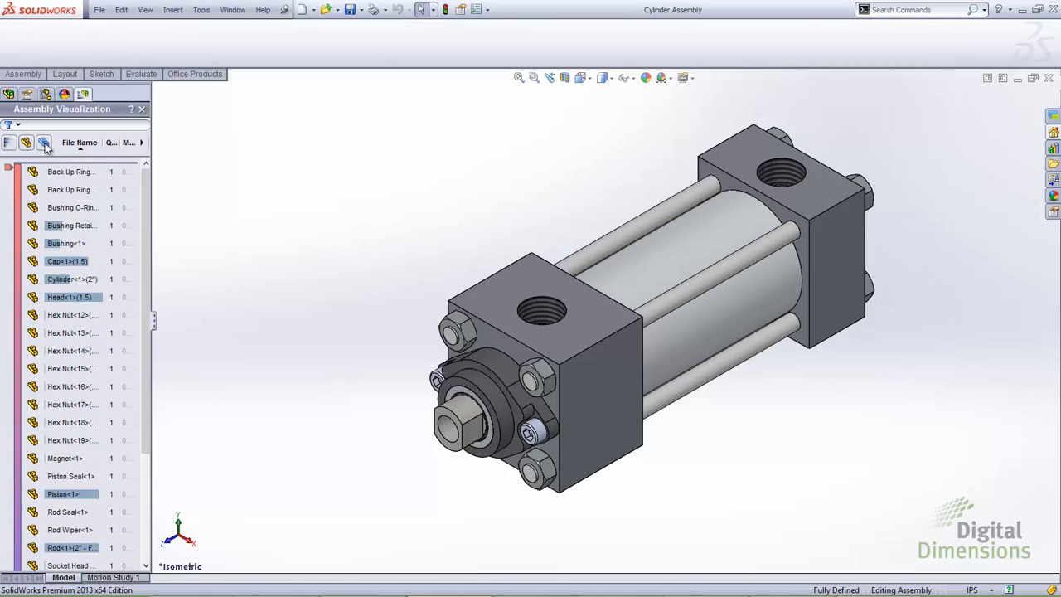
click(44, 144)
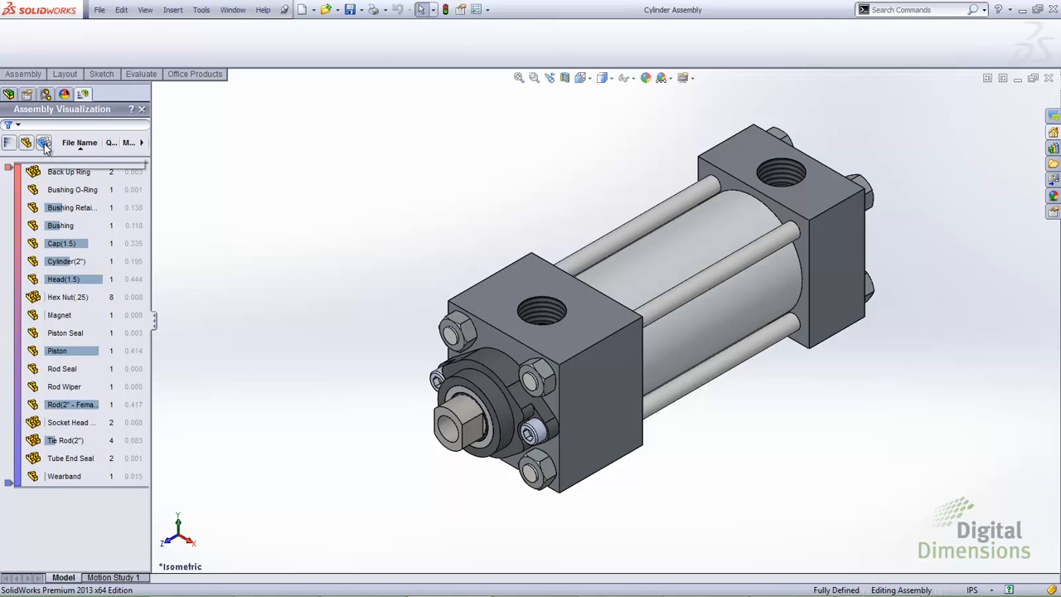
click(45, 144)
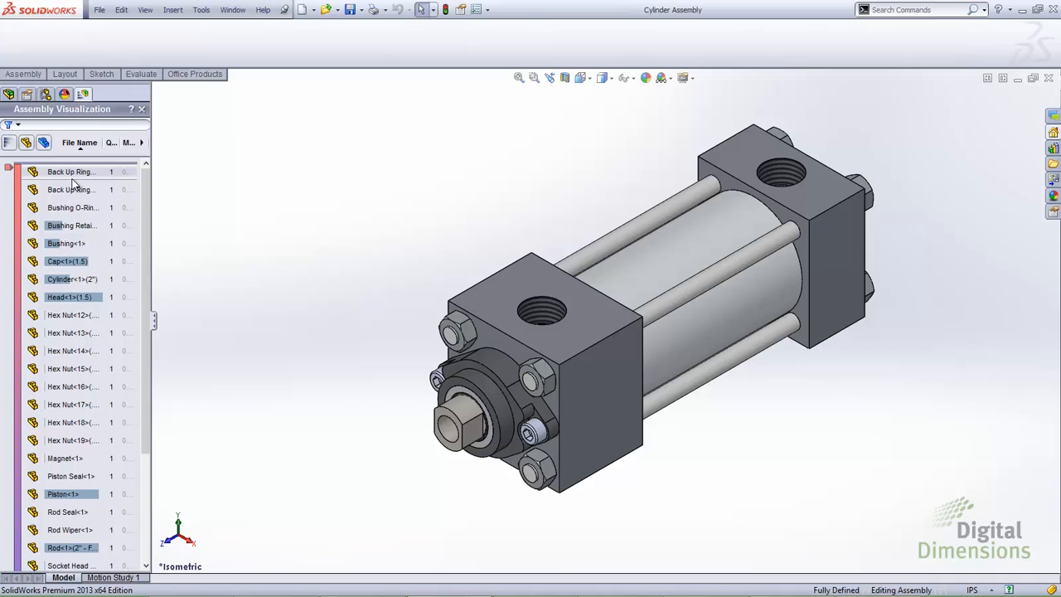
click(45, 144)
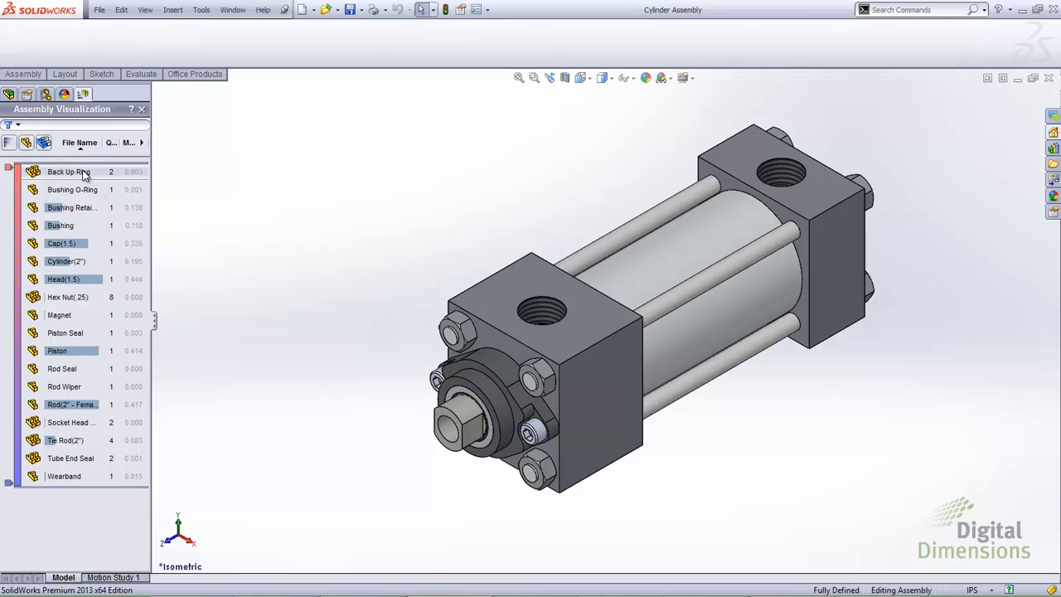
click(44, 143)
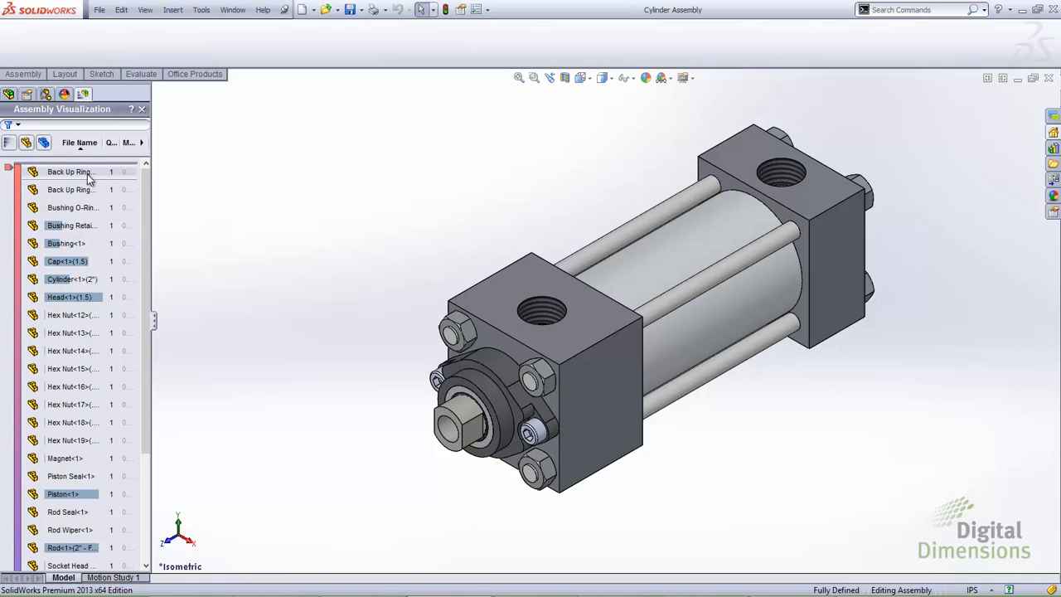
Set the value column to the Excluded from BOM property and widen the Assembly Visualization pane.
click(140, 144)
click(199, 210)
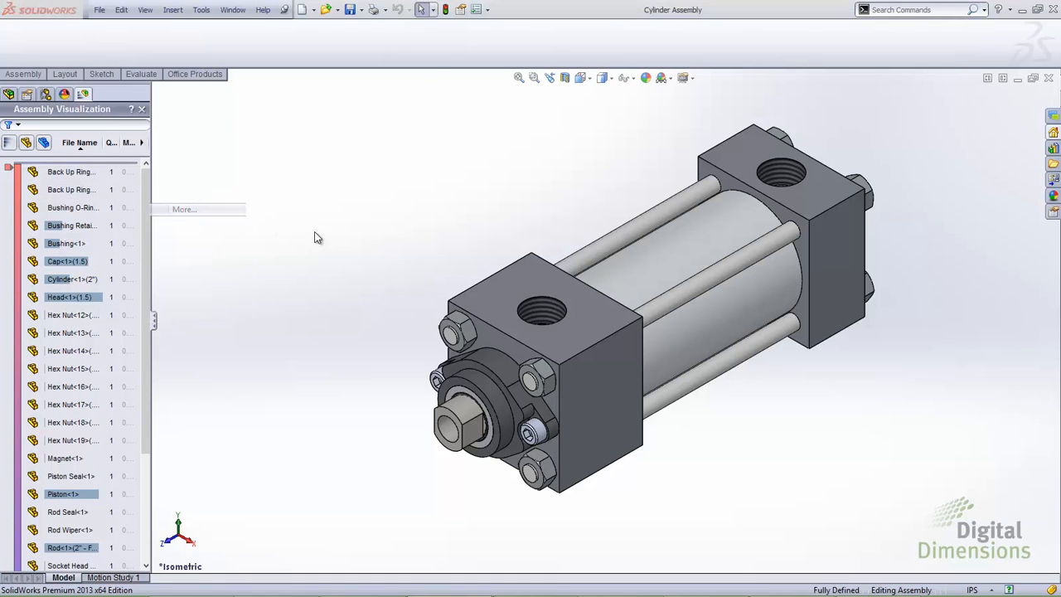
click(550, 260)
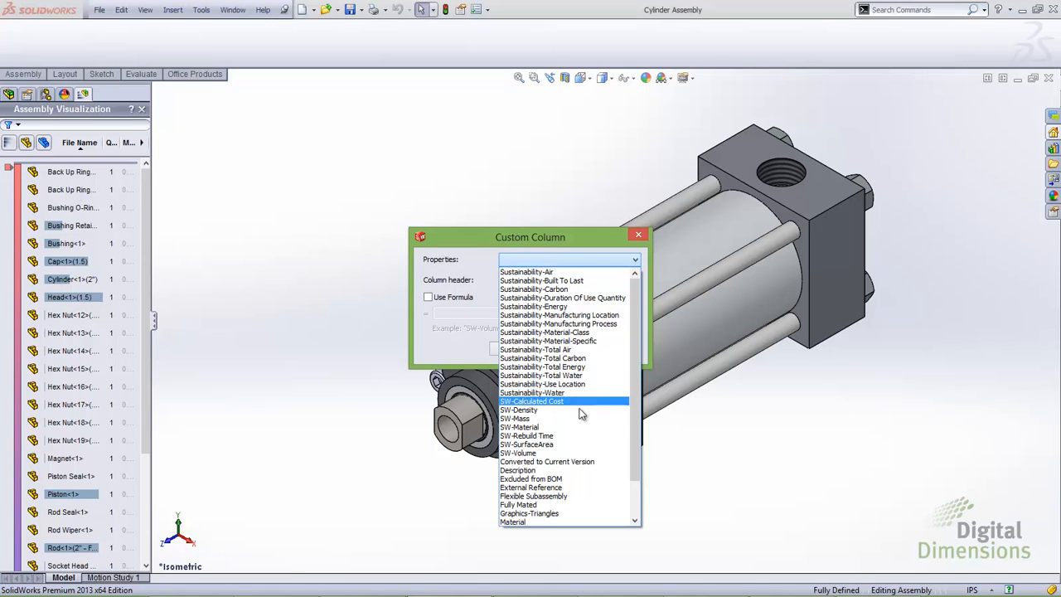
click(562, 481)
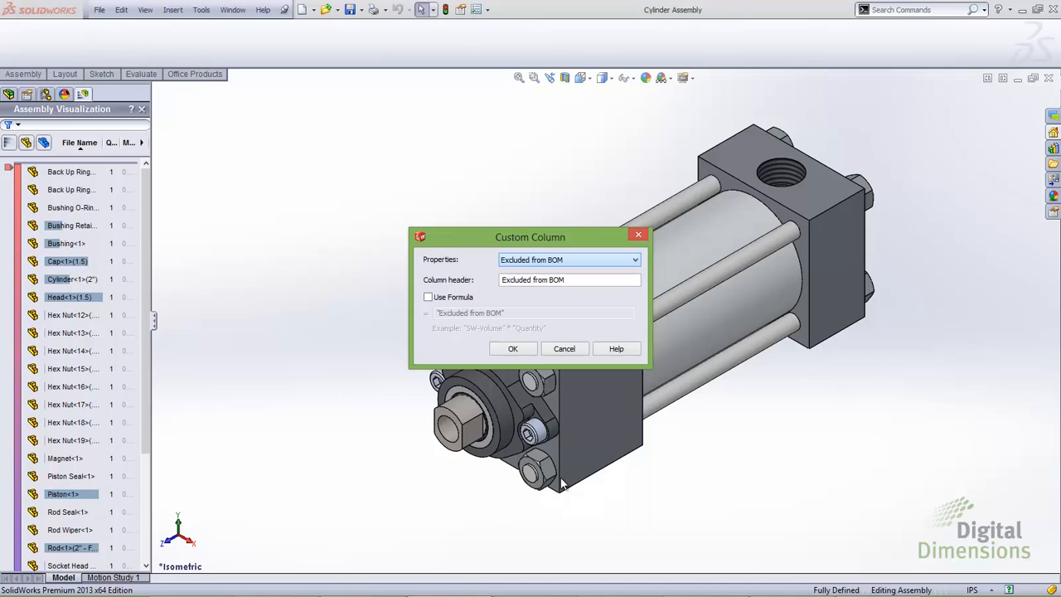
click(513, 348)
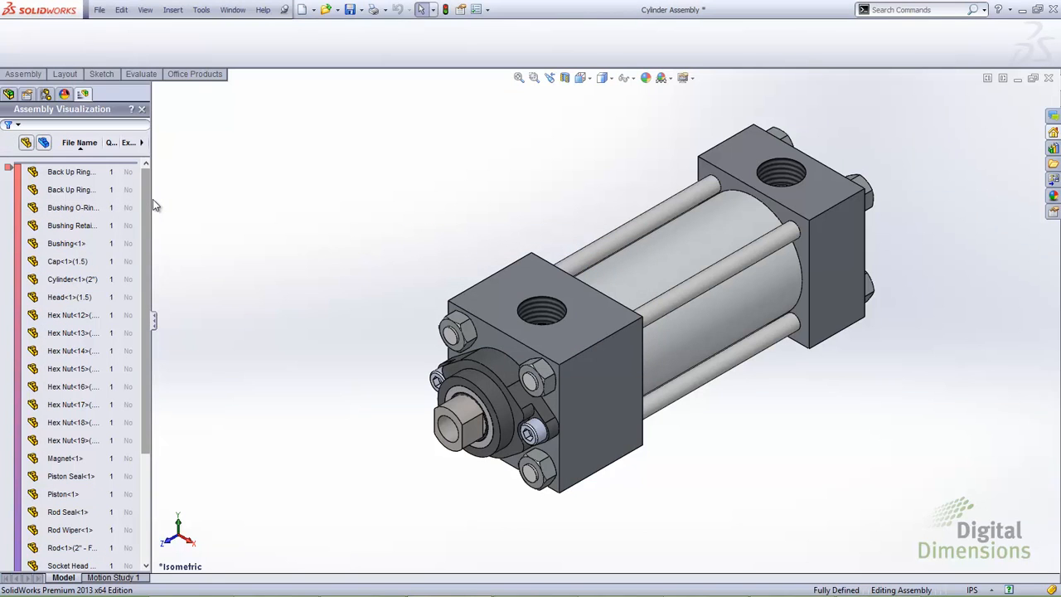
drag(170, 199, 224, 199)
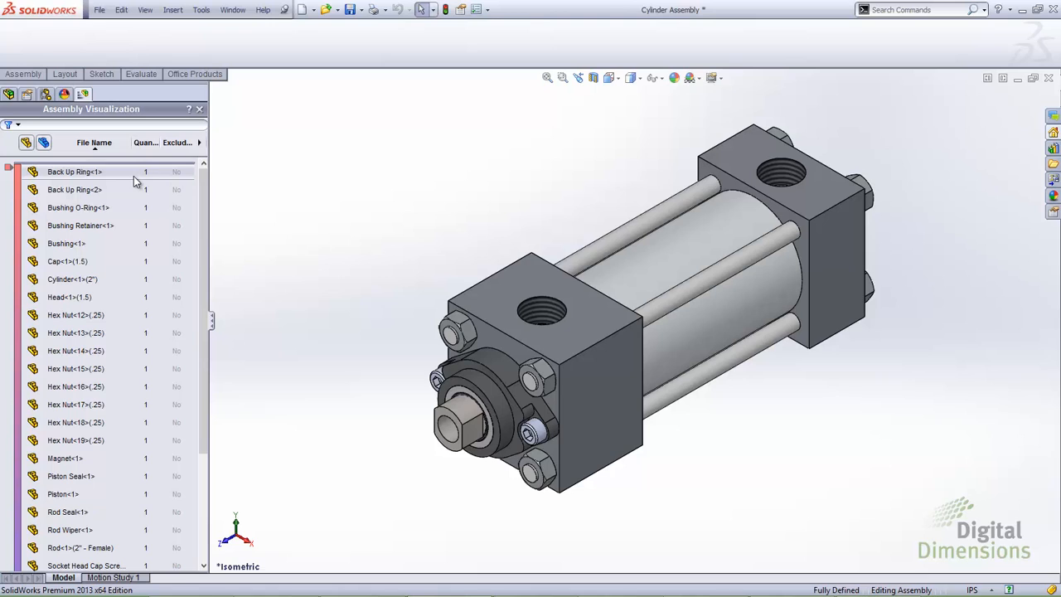
Set the value column to Mass and leave identical components grouped in the list.
click(44, 144)
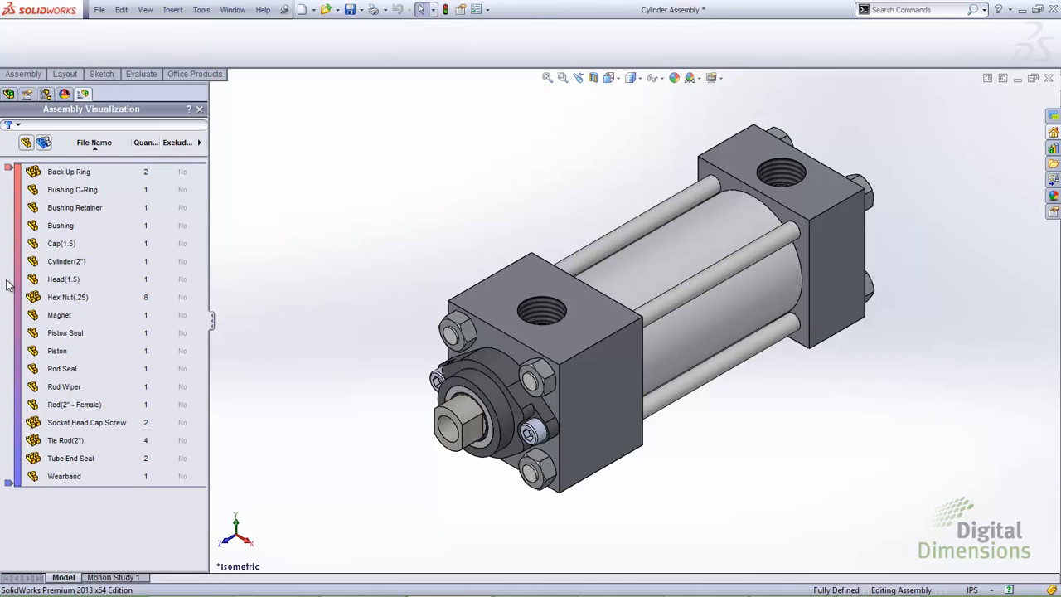
click(199, 142)
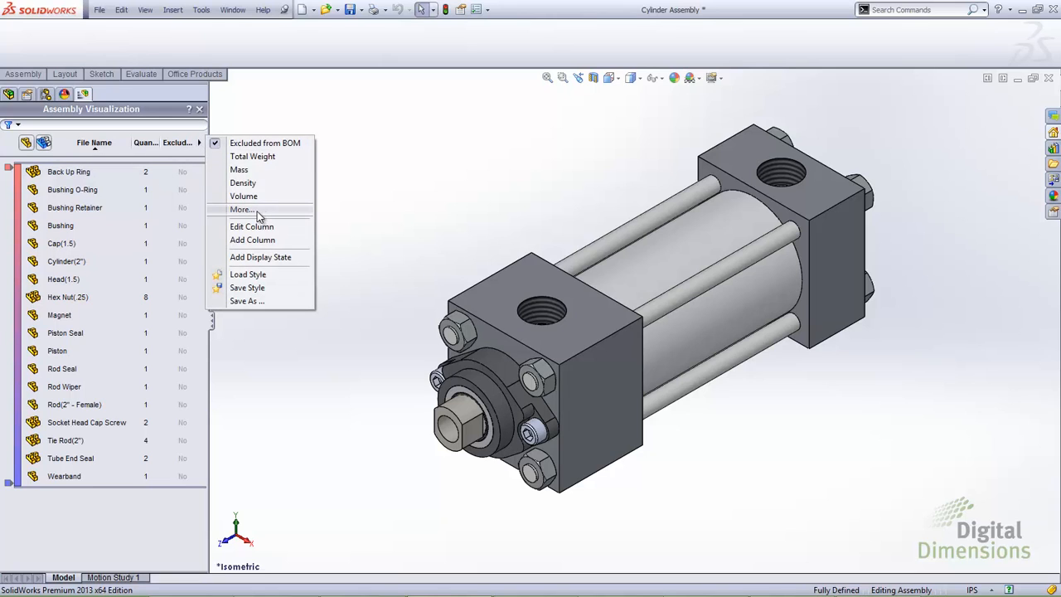
click(249, 171)
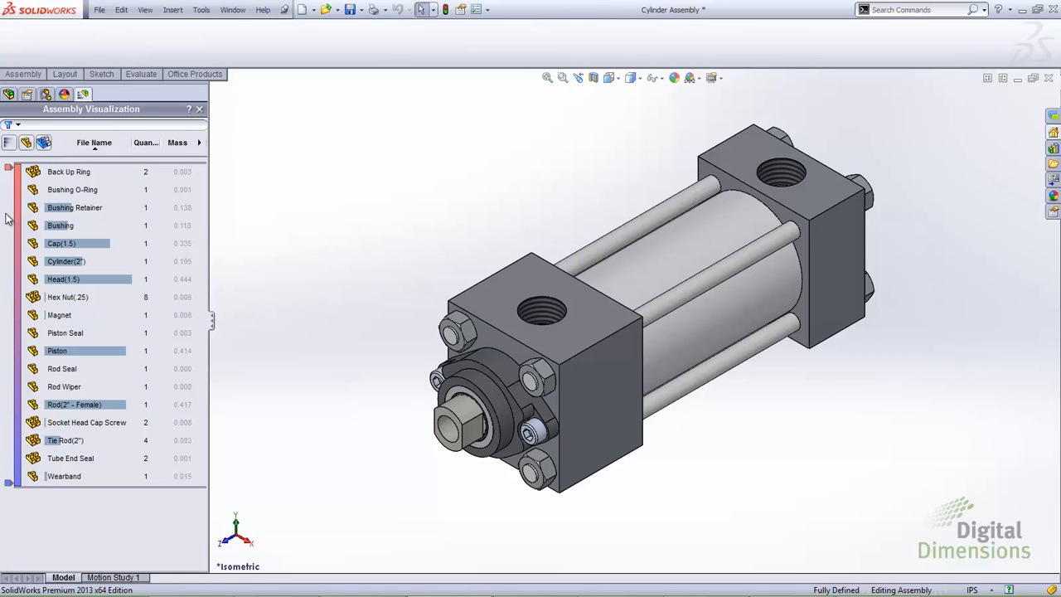
click(43, 143)
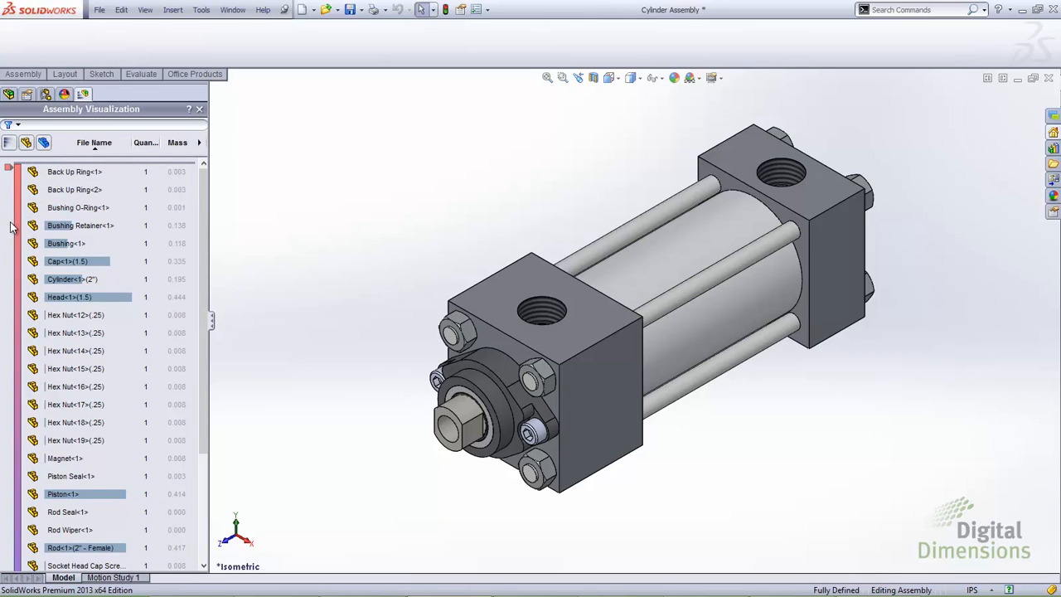
click(44, 144)
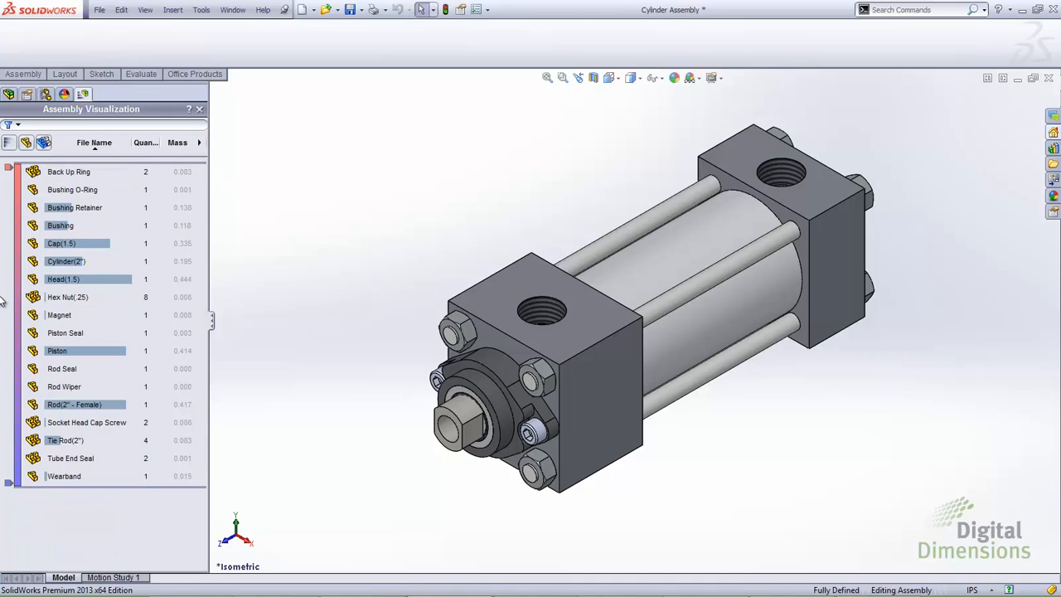
Turn on the visualization colors for the cylinder assembly and apply the Group Identical coloring.
right_click(5, 485)
click(6, 483)
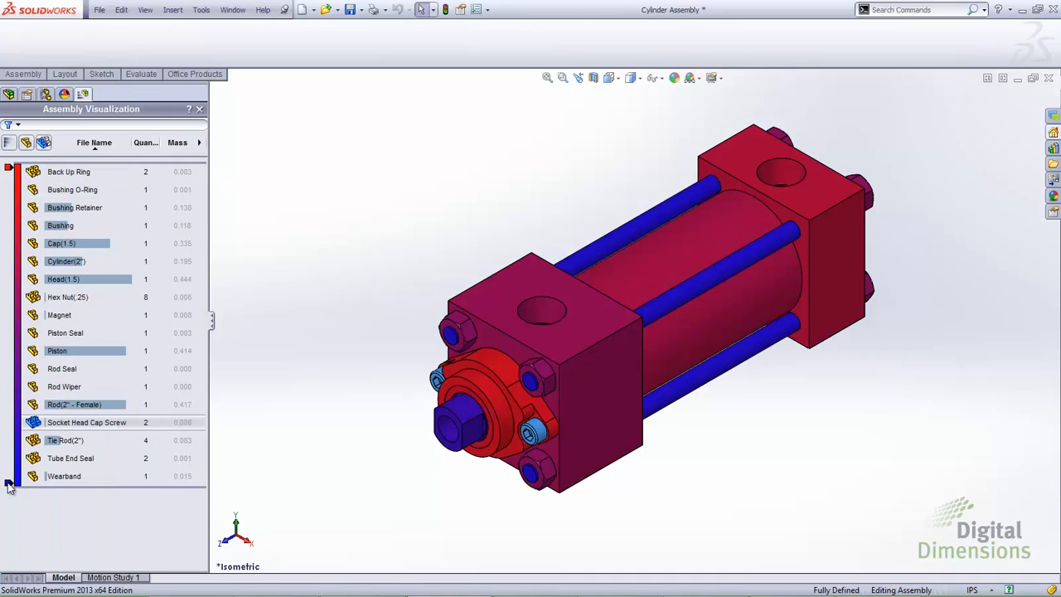
right_click(7, 272)
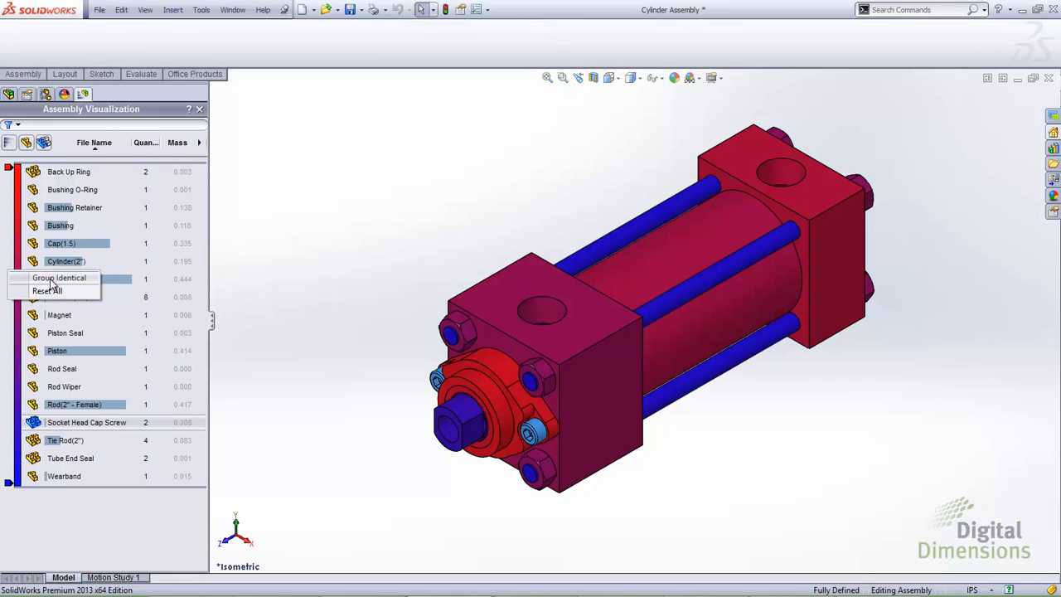
click(48, 290)
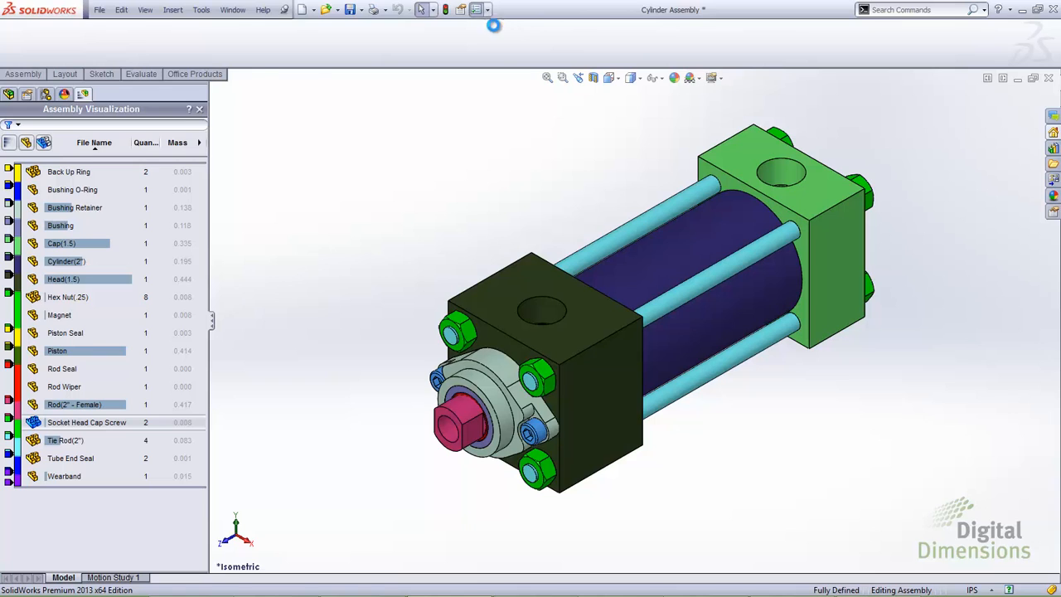
Inspect the Assembly Visualization First through Sixth colors in the system color options, then accept the dialog without changes.
click(461, 10)
click(156, 100)
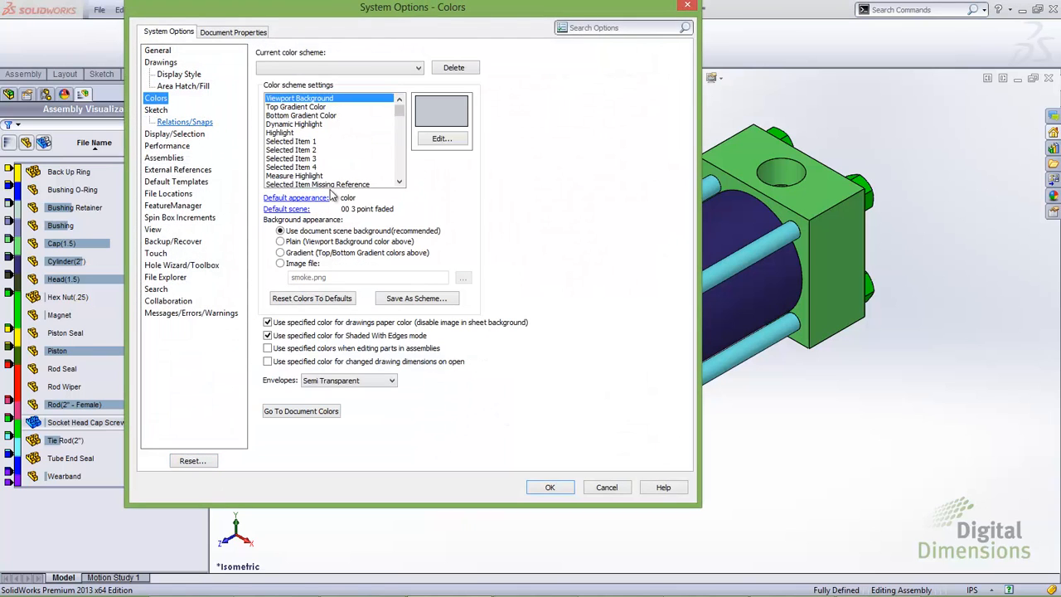
drag(397, 119, 405, 174)
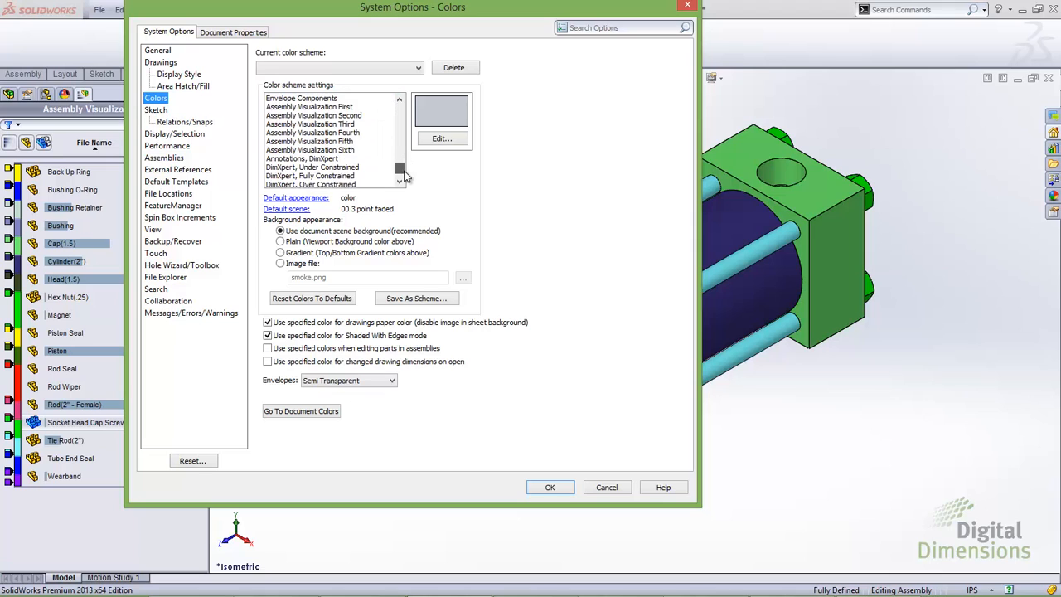
click(330, 108)
click(341, 116)
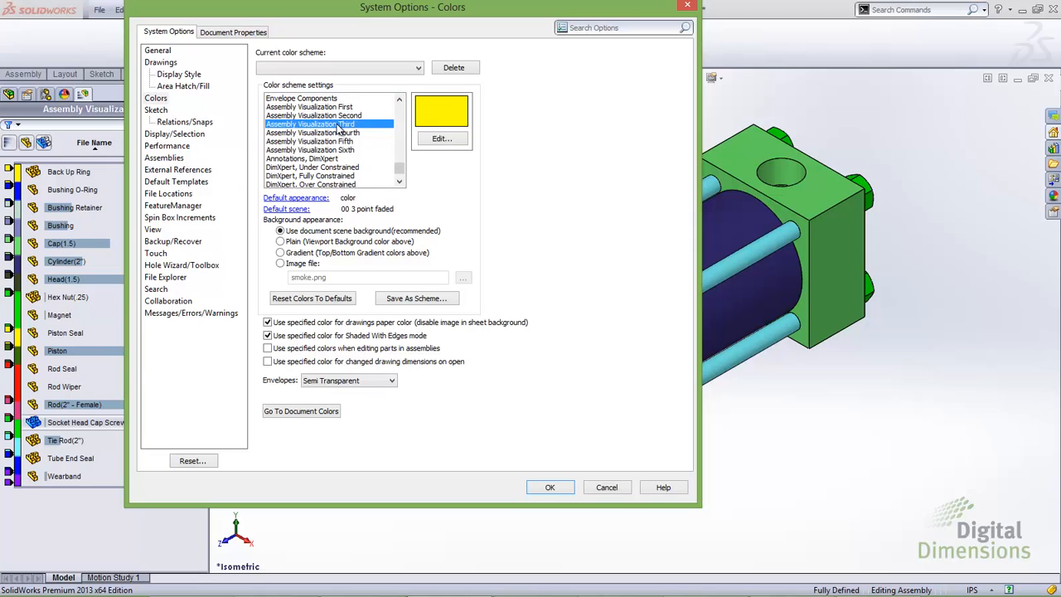
click(342, 134)
click(343, 142)
click(343, 150)
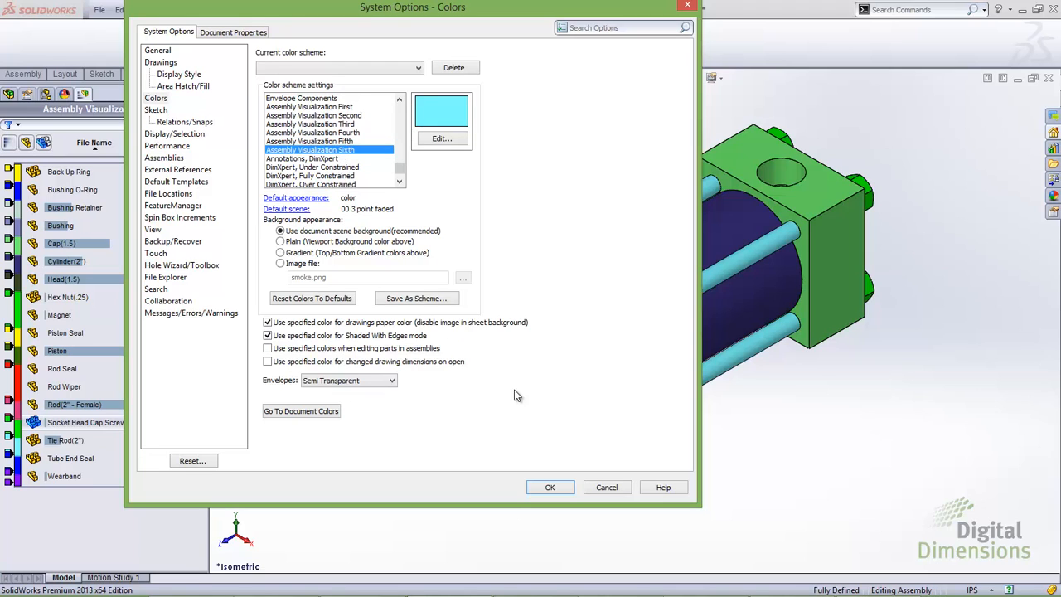
click(549, 488)
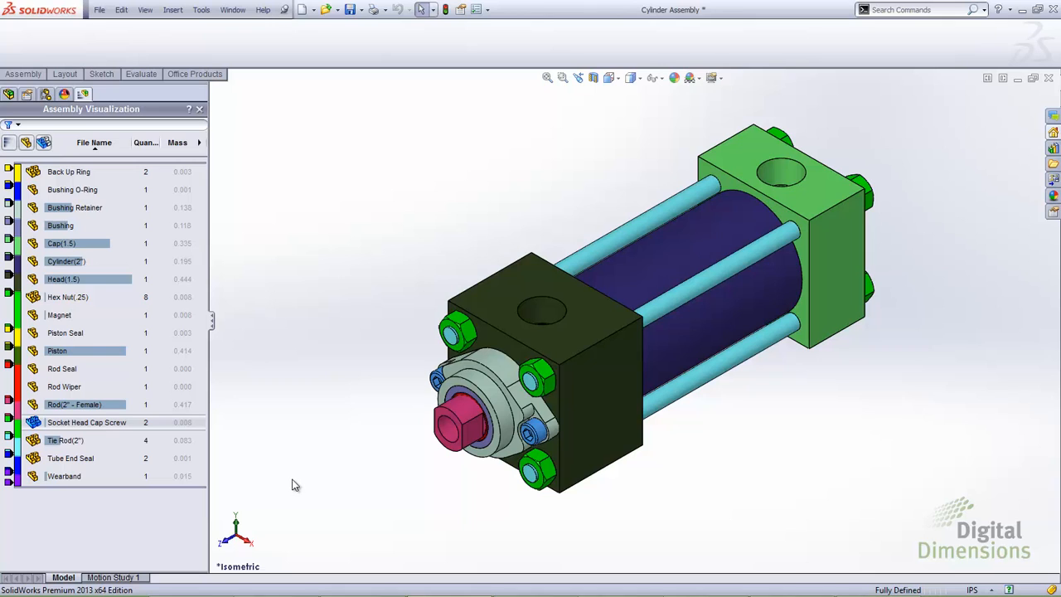
Set the value column to Graphics-Triangles with a wider pane, and sort the components by it in ascending order.
click(199, 143)
click(242, 208)
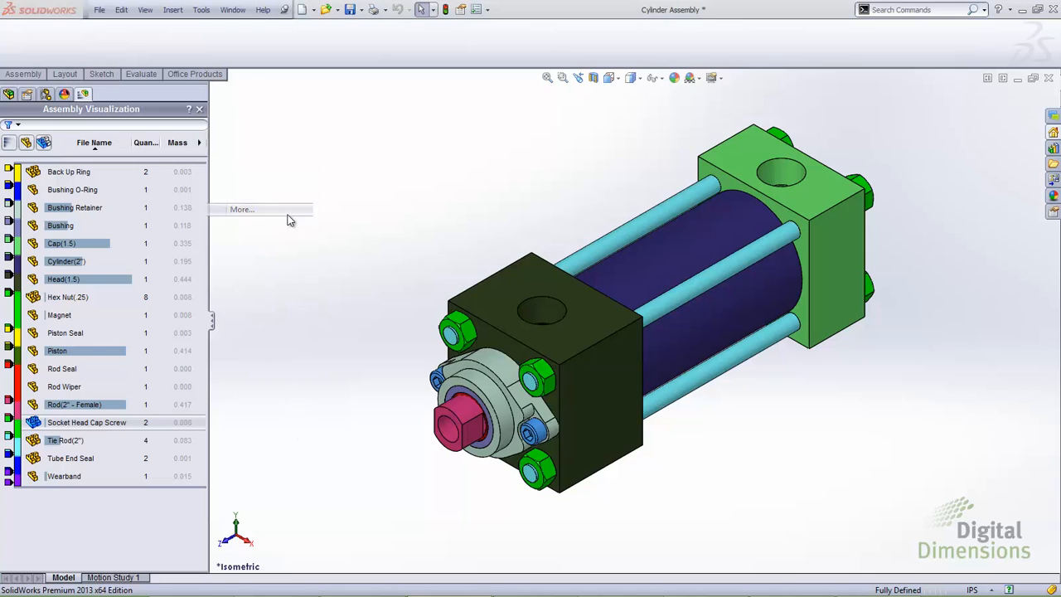
click(572, 260)
scroll(568, 421, down, 2)
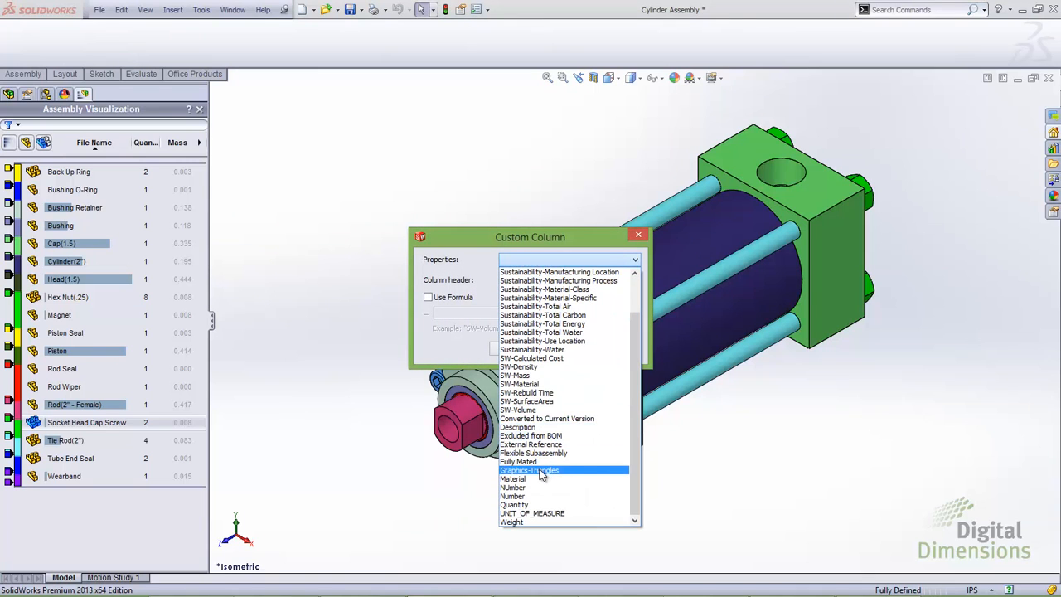
click(539, 470)
click(513, 349)
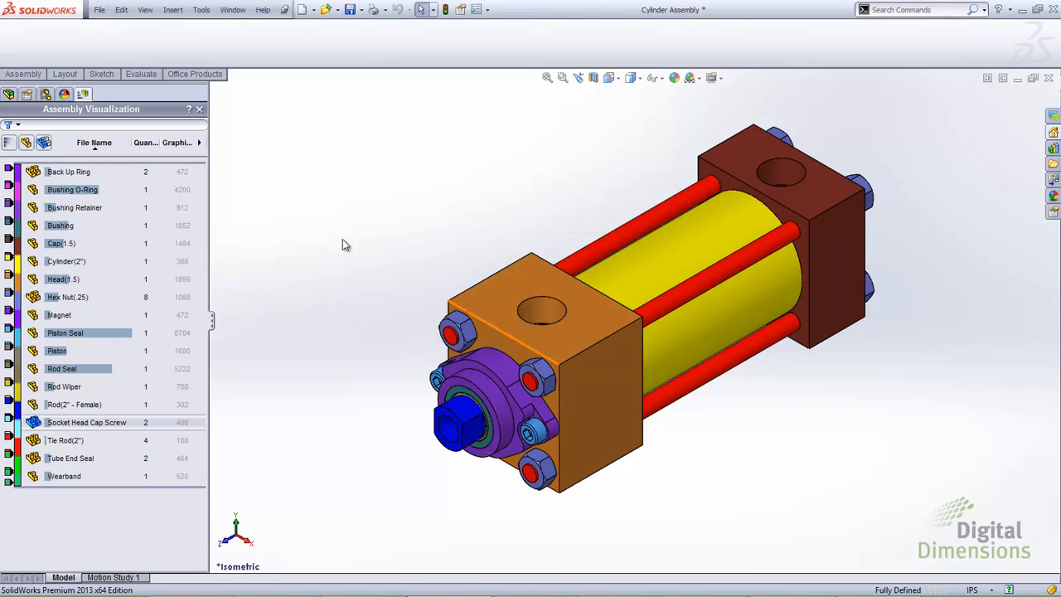
drag(209, 171, 266, 170)
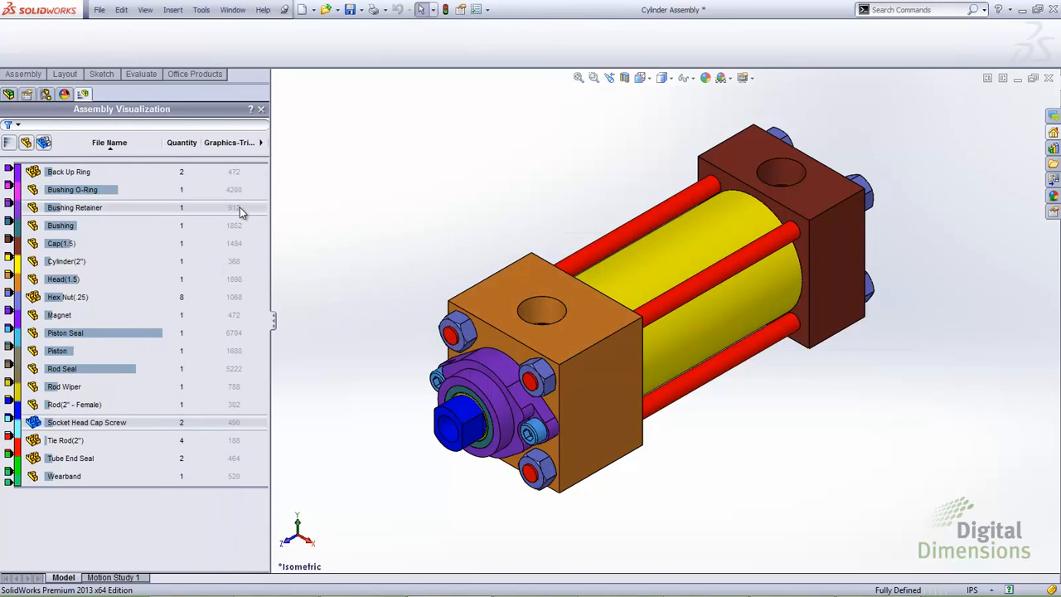
click(235, 146)
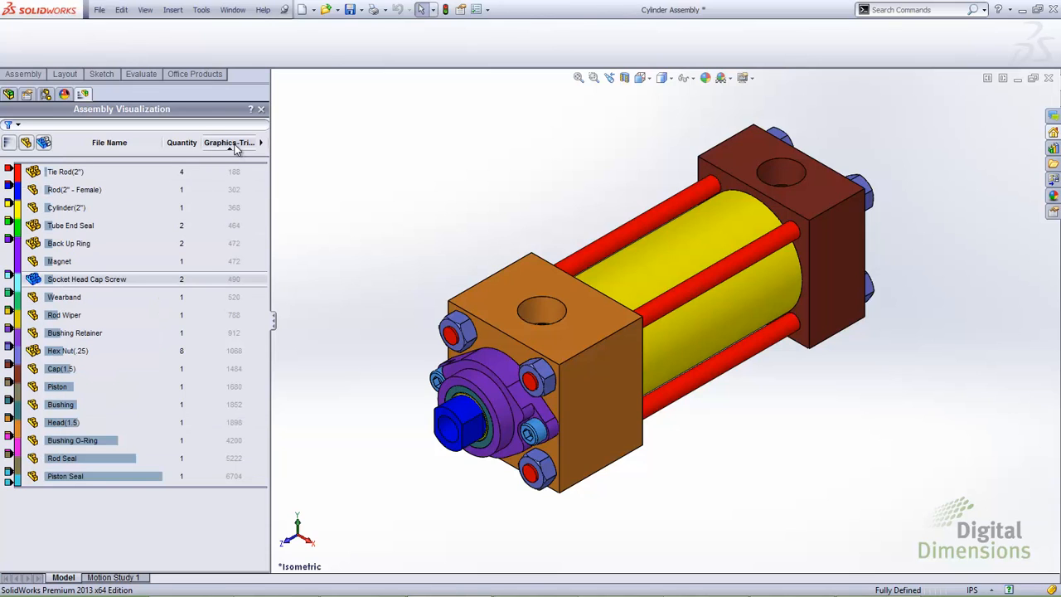
Create a section view of the cylinder assembly on the Right Plane with no offset and the section cap shown.
click(624, 78)
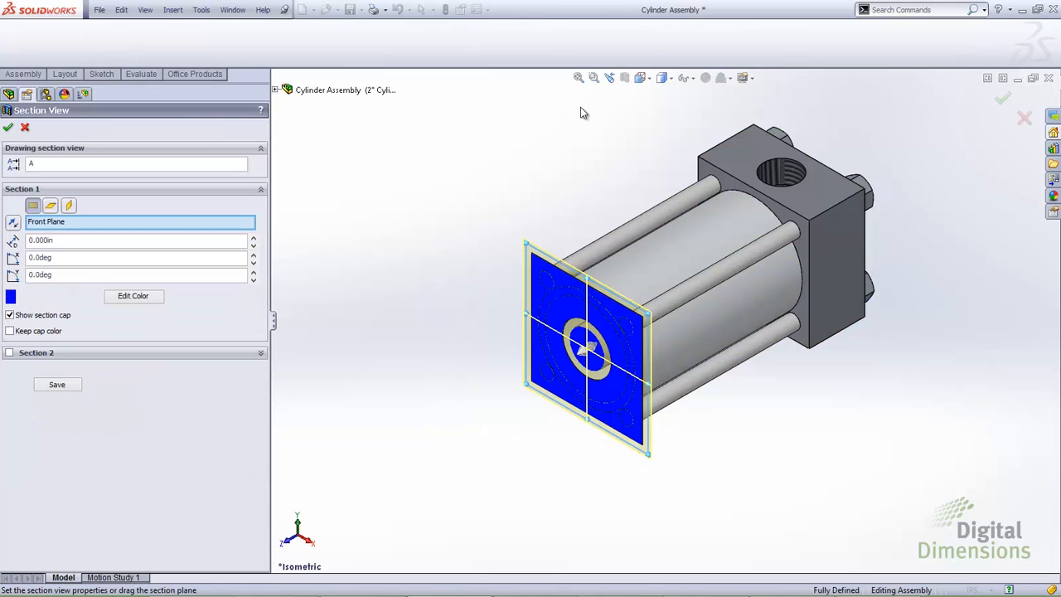
click(52, 207)
click(69, 206)
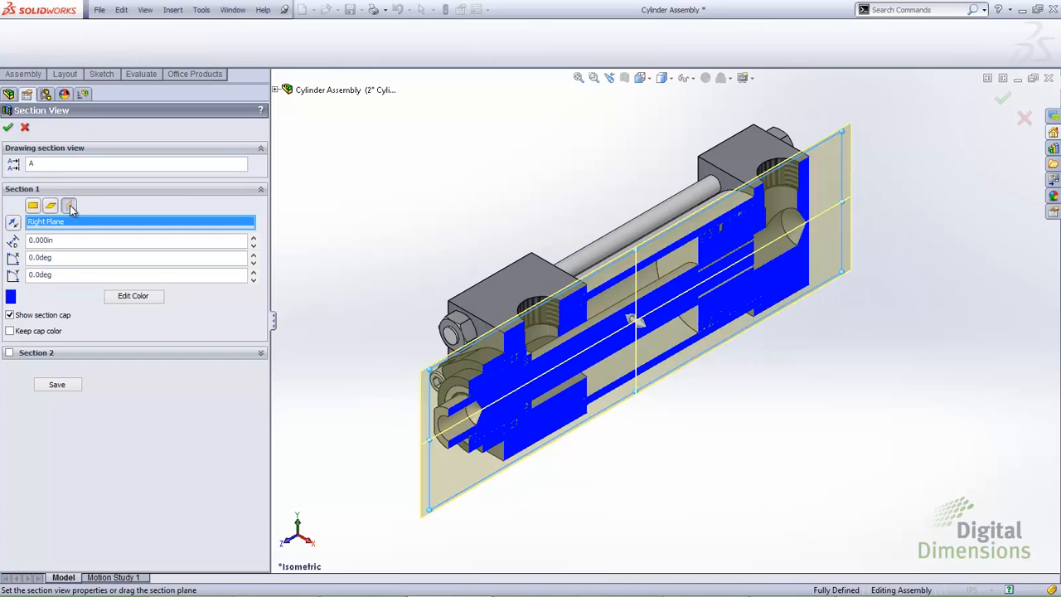
click(8, 127)
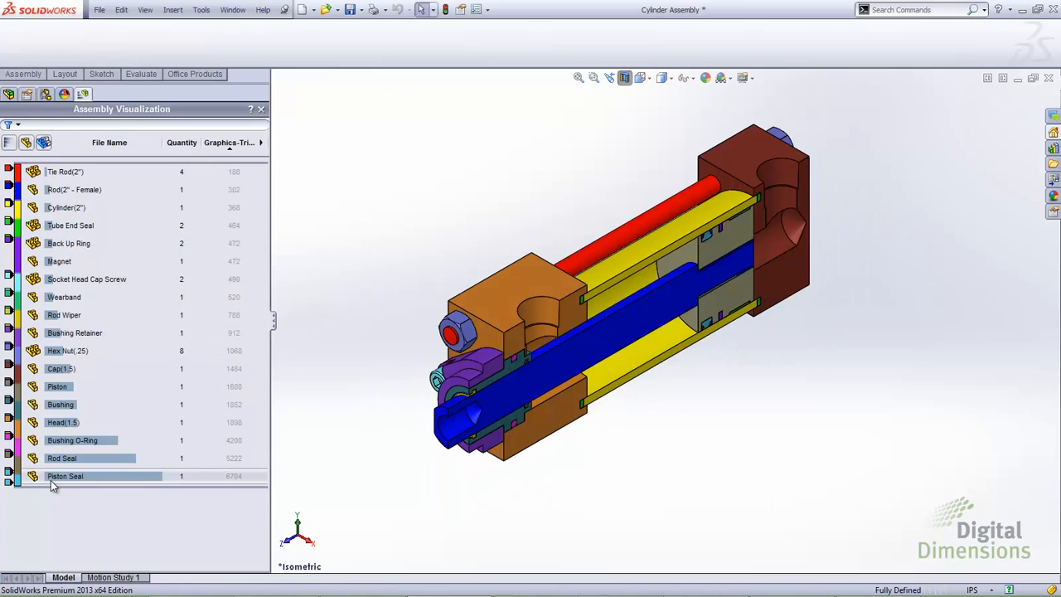
Select the Piston Seal, Rod Seal and Bushing O-Ring one after another and locate them in the sectioned cylinder.
click(60, 479)
scroll(723, 238, down, 5)
scroll(663, 252, down, 3)
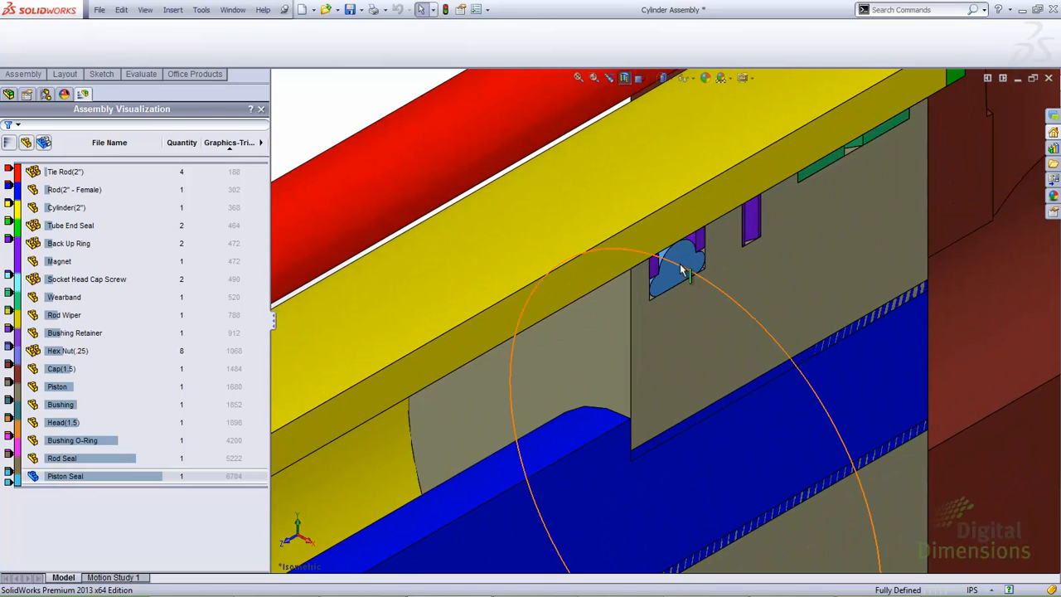
scroll(682, 262, up, 2)
click(76, 459)
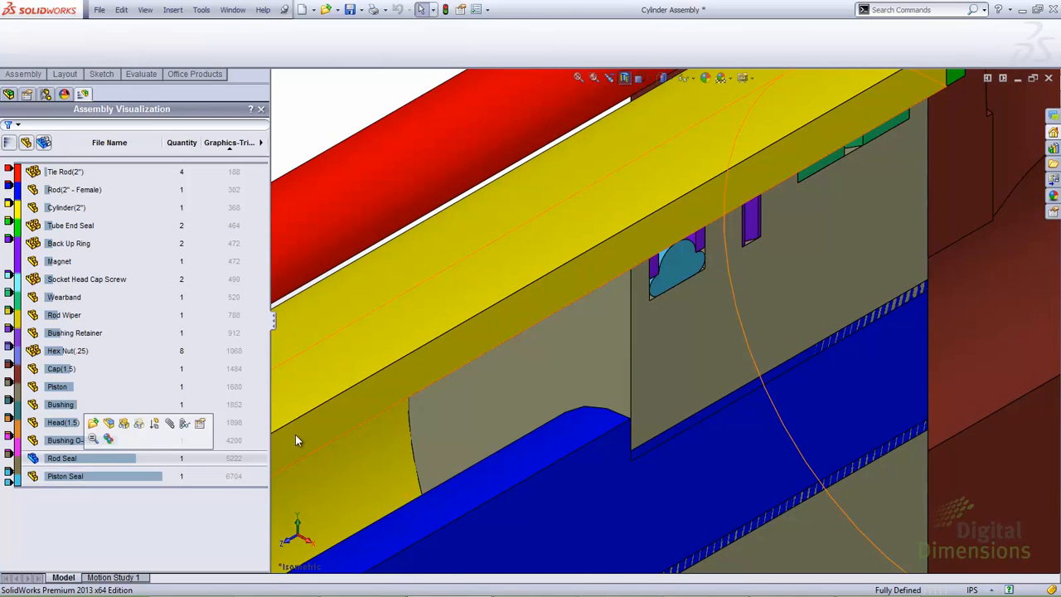
scroll(549, 428, up, 3)
scroll(549, 429, up, 3)
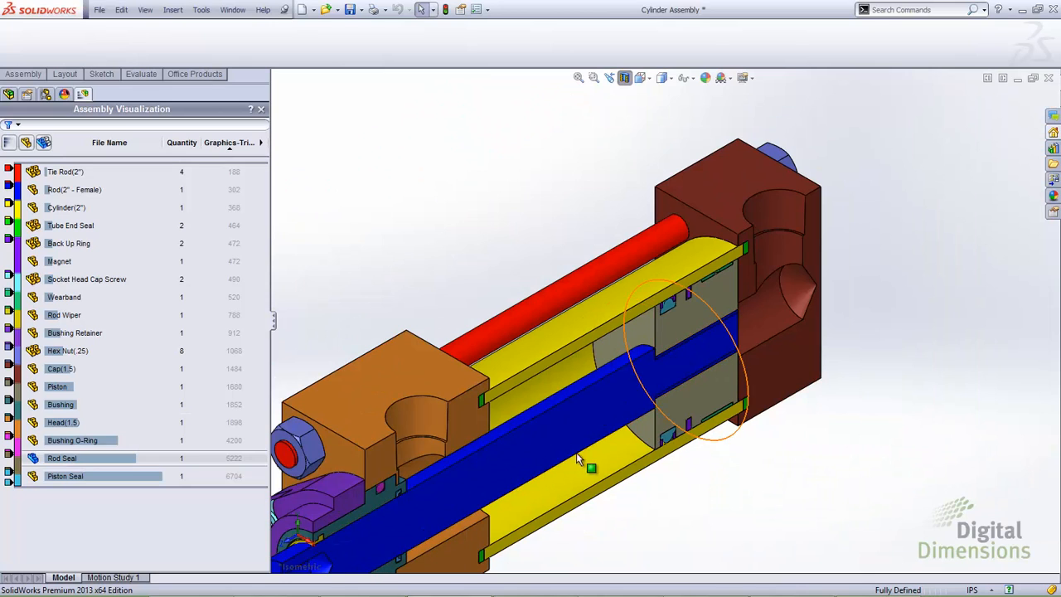
click(87, 443)
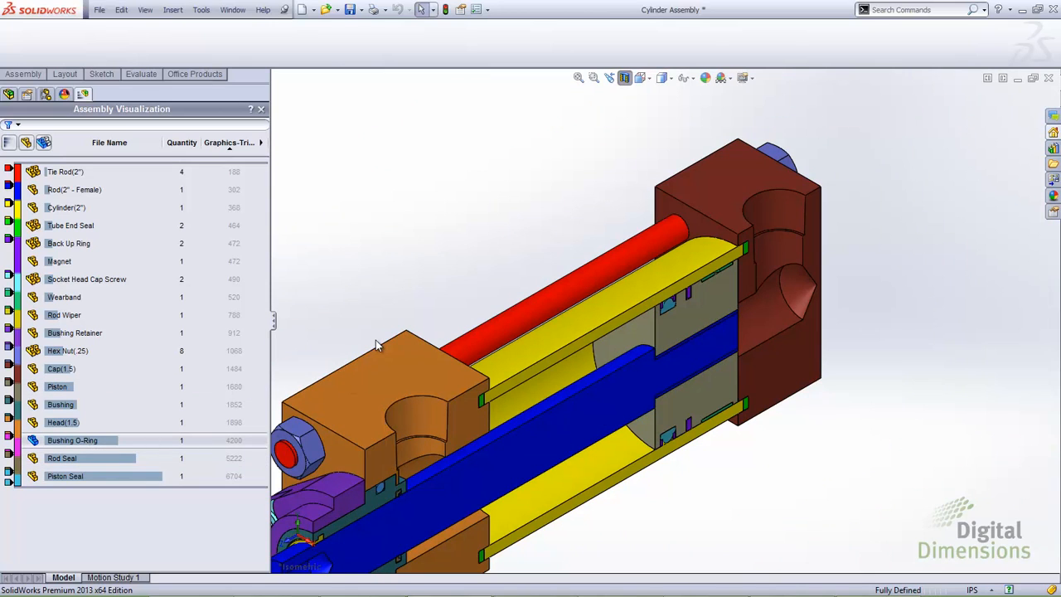
scroll(375, 340, up, 1)
scroll(431, 497, down, 4)
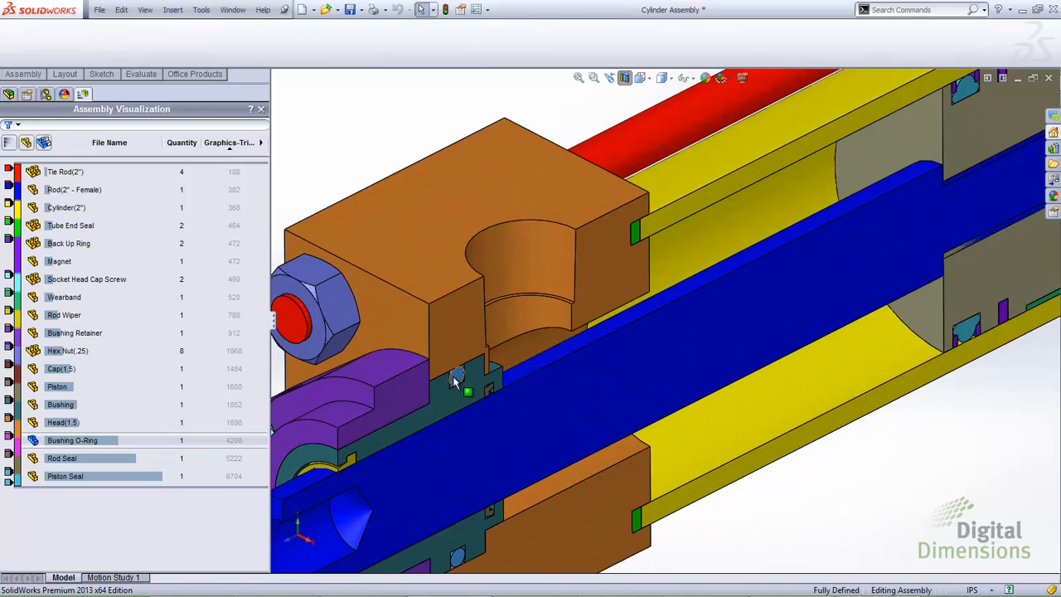
scroll(639, 442, up, 3)
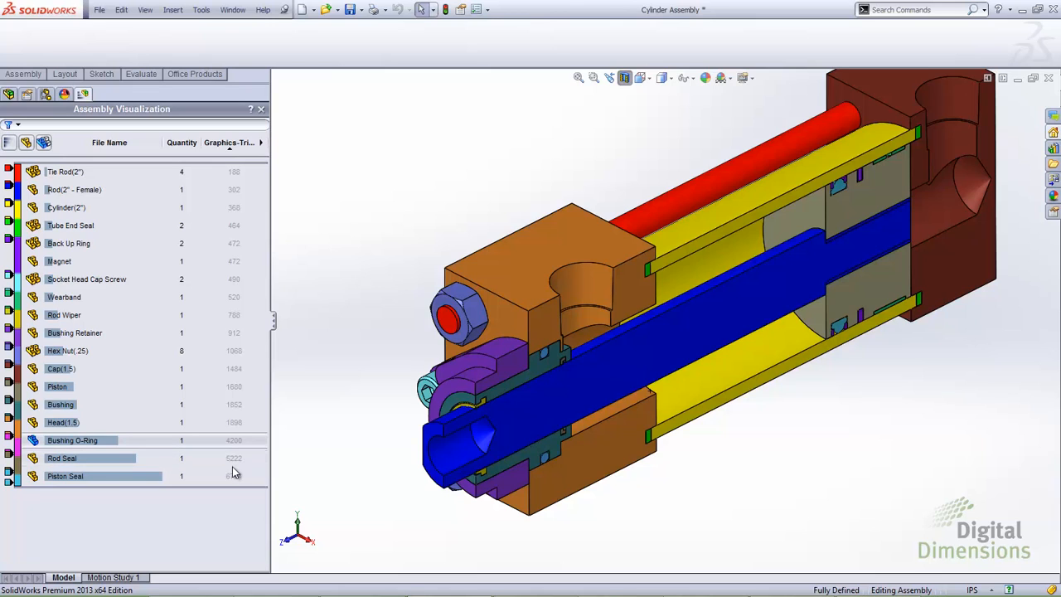
Review the options for exporting the visualization list to an Excel 2007 file, then cancel without saving.
click(262, 143)
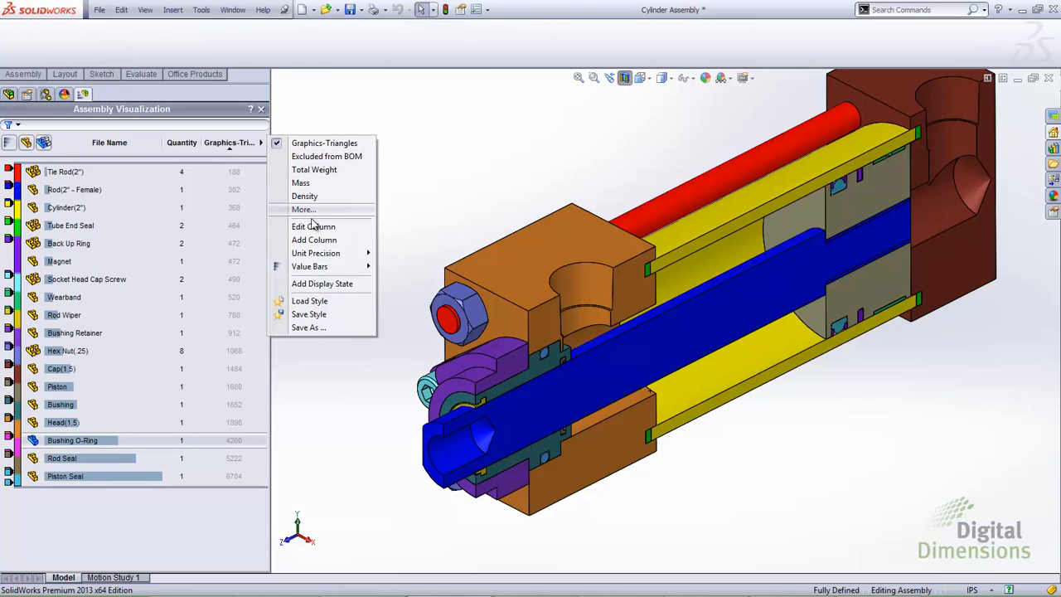
click(307, 328)
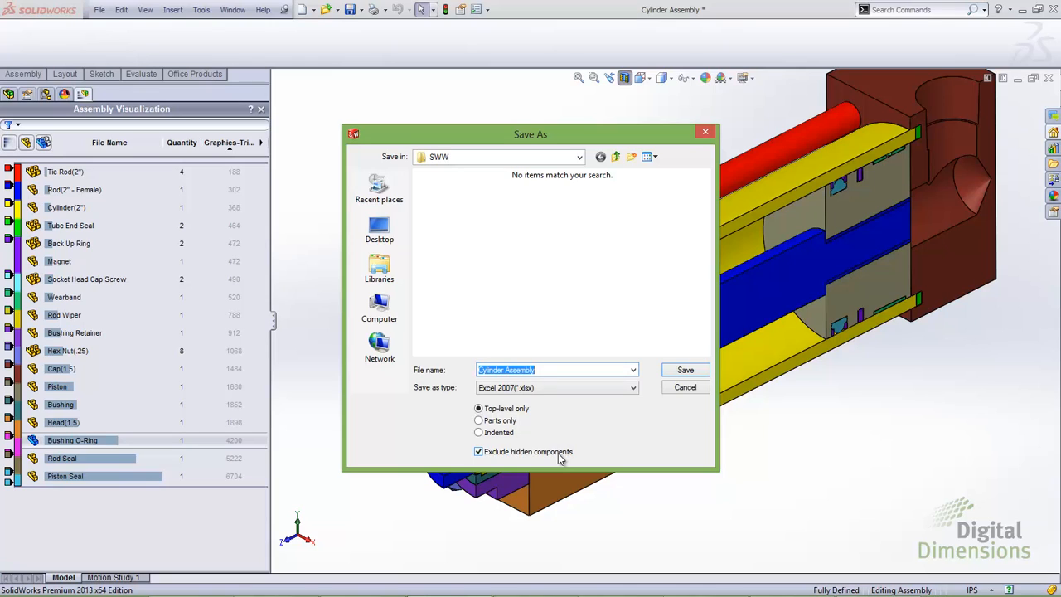
click(694, 389)
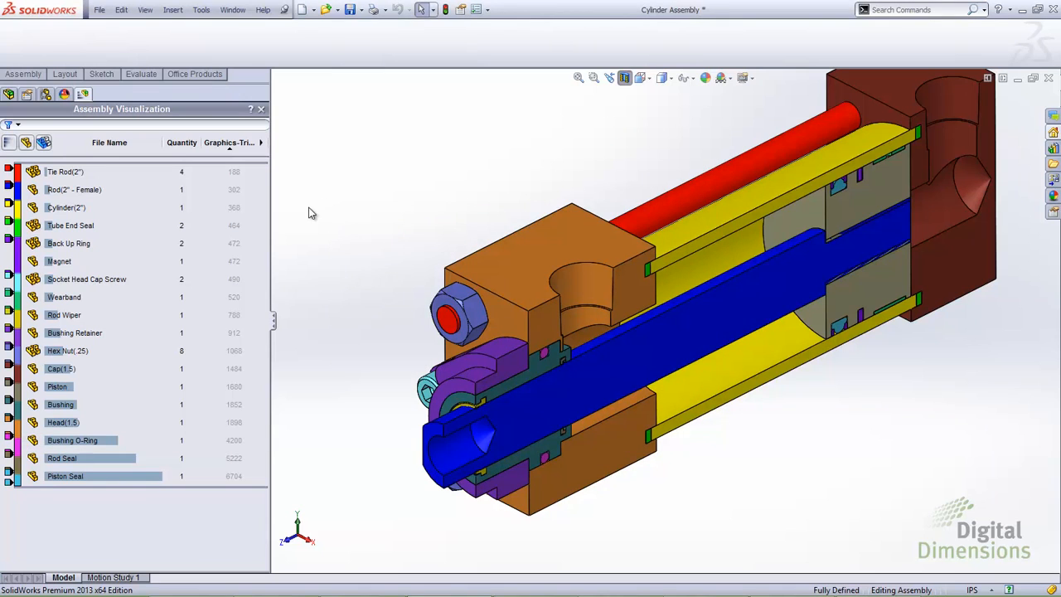
Try sorting the components by File Name, then restore the ascending sort by Graphics-Triangles.
click(261, 143)
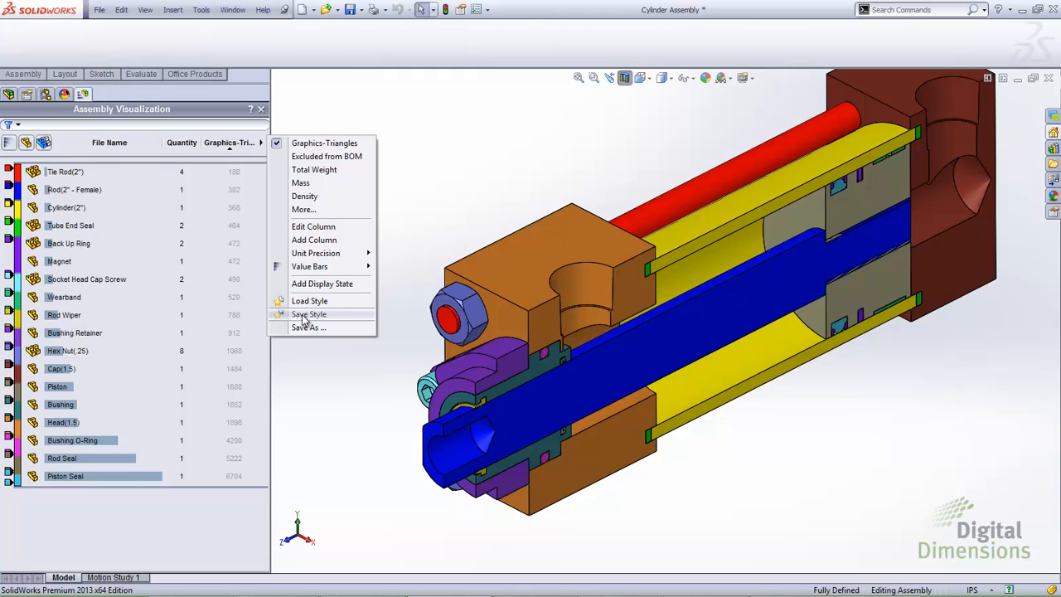
click(111, 144)
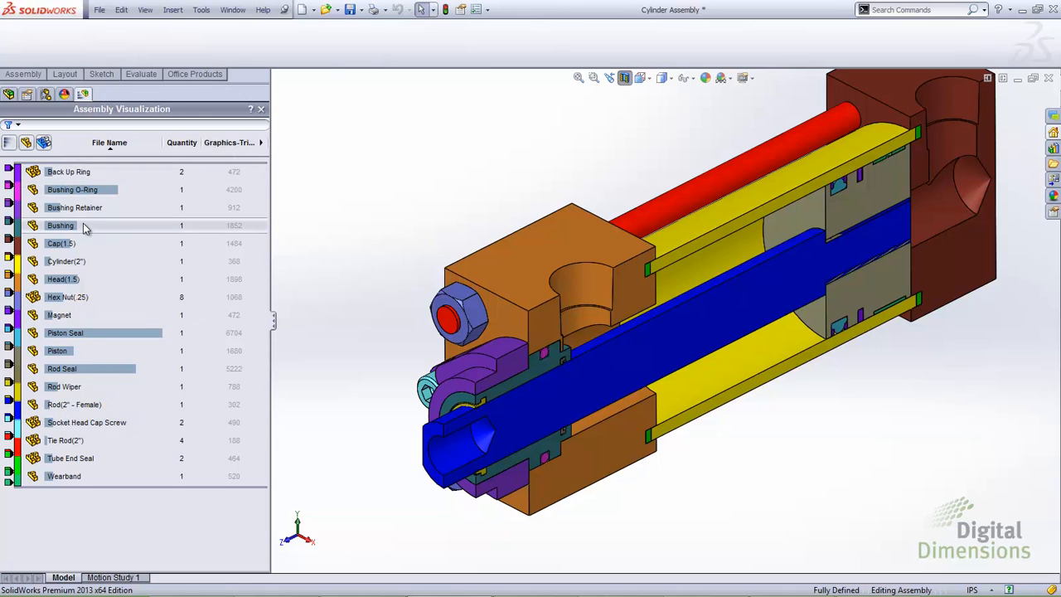
click(228, 143)
Save the visualization style as the Excel 2007 file Cylinder Assembly in the desktop folder What's new Assy.
click(261, 142)
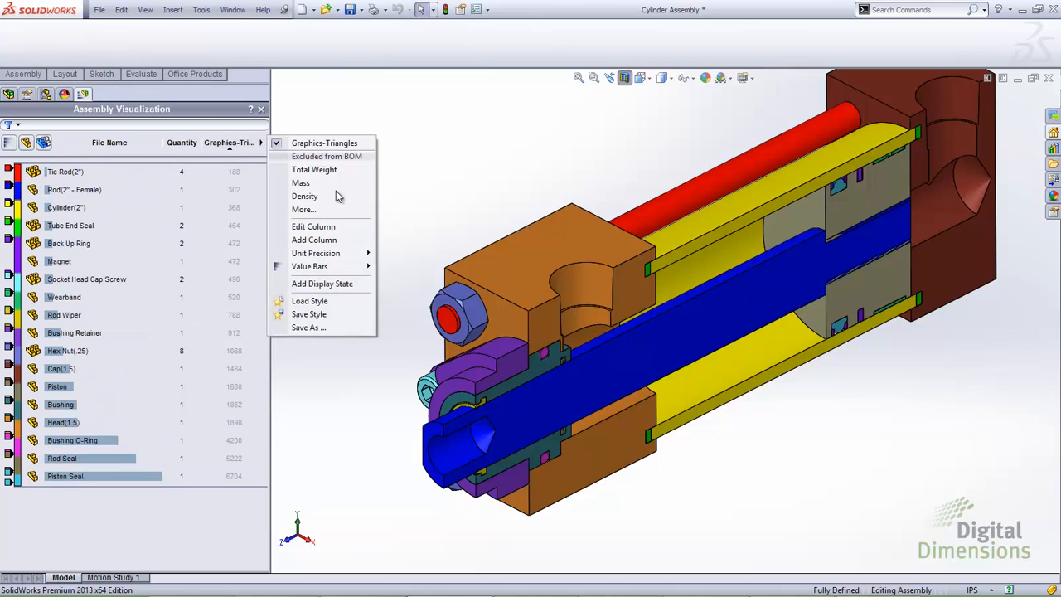
click(316, 320)
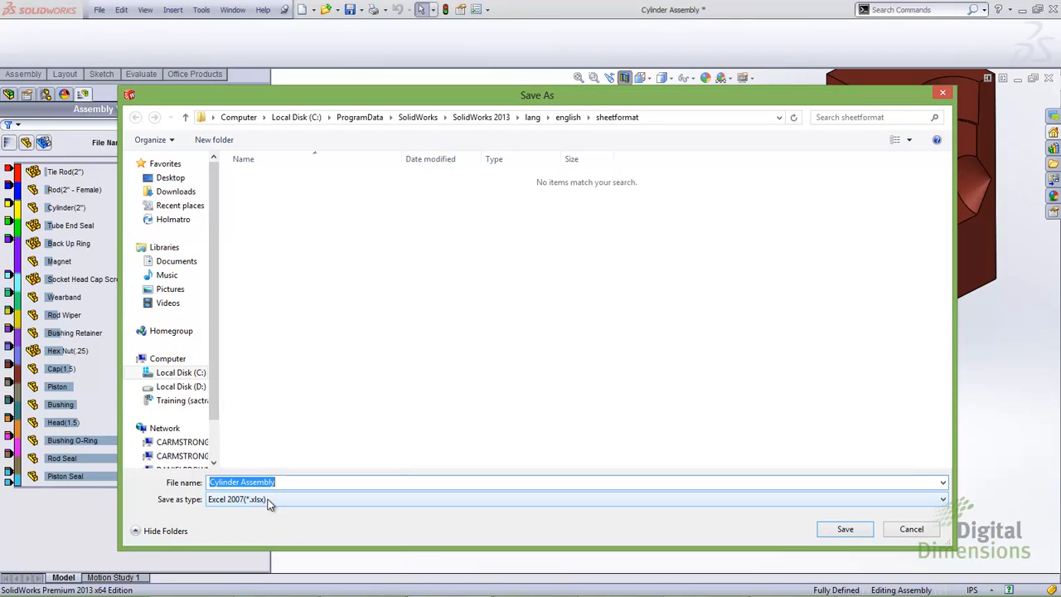
click(178, 178)
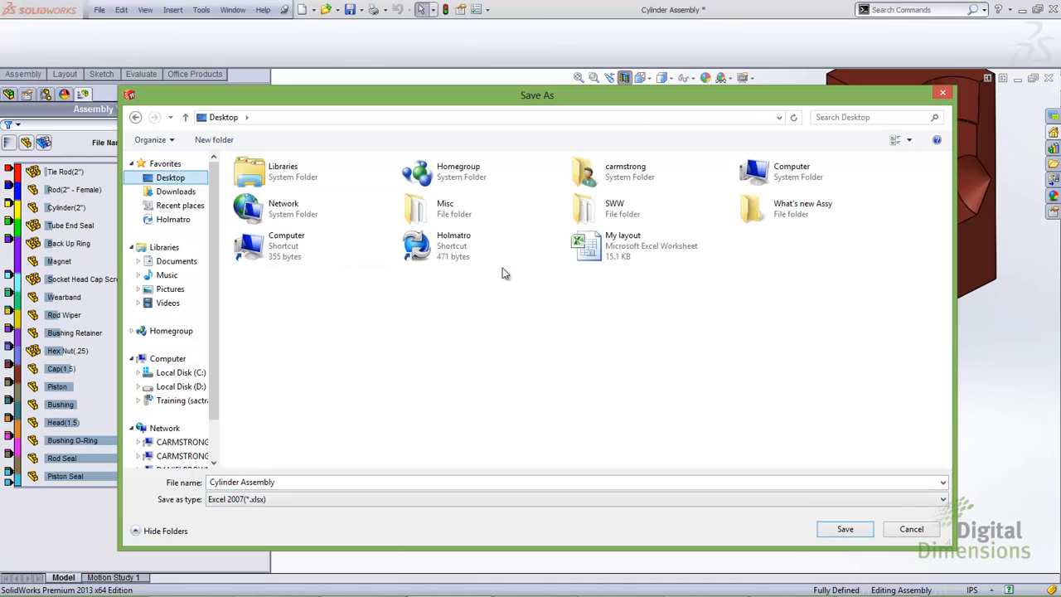
double_click(746, 212)
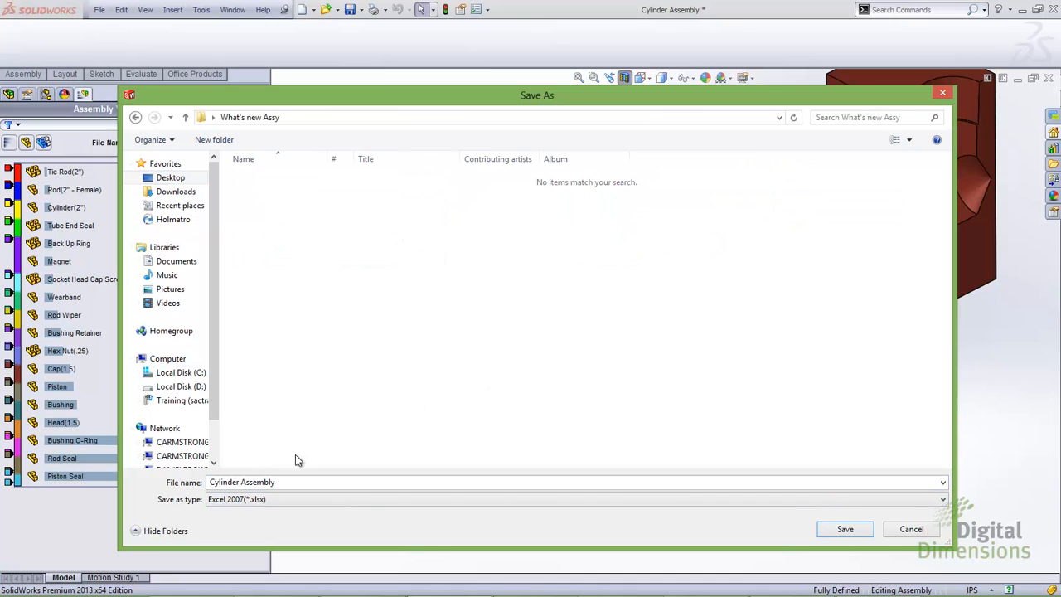
click(846, 529)
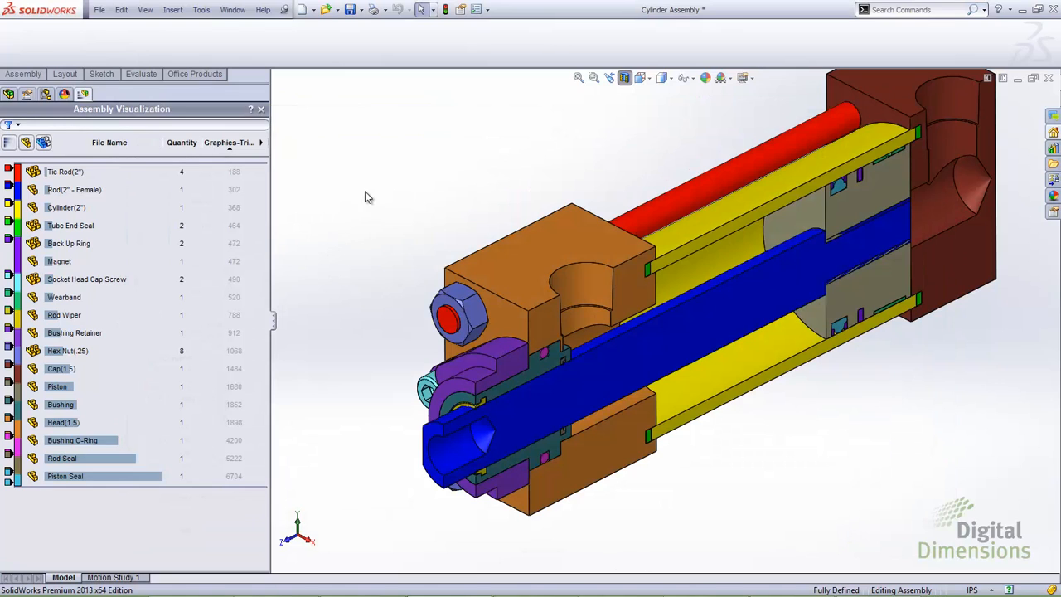
Browse the What's new Assy folder for a saved visualization style to load, then cancel without loading one.
click(261, 143)
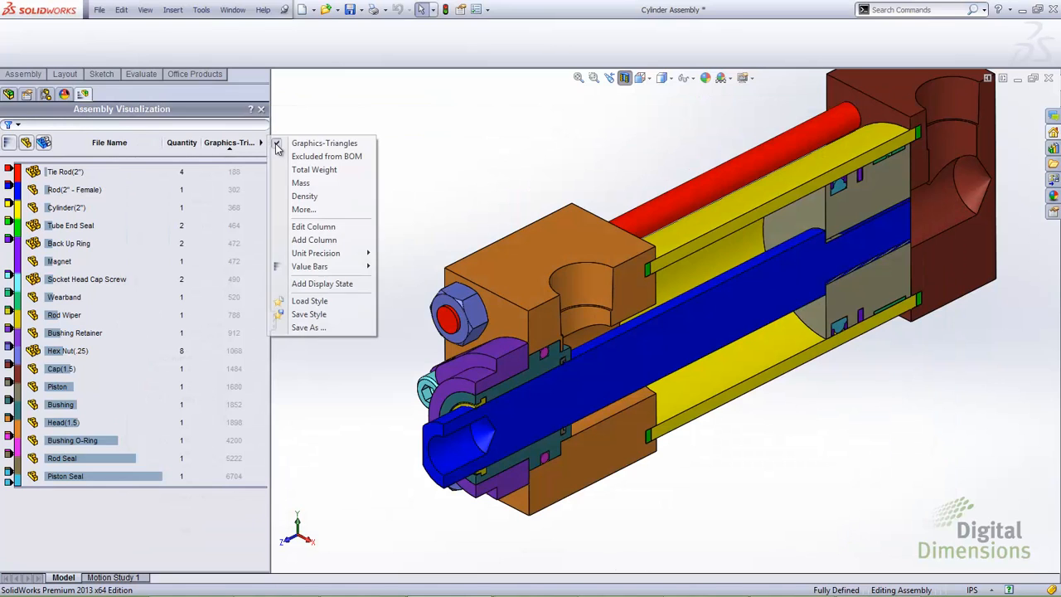
click(309, 301)
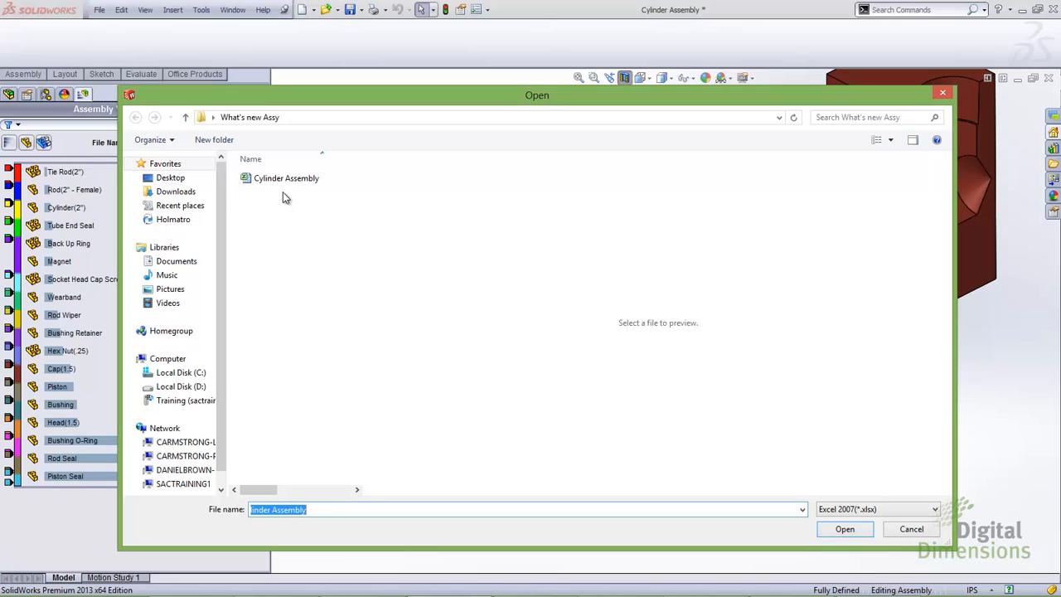
click(910, 528)
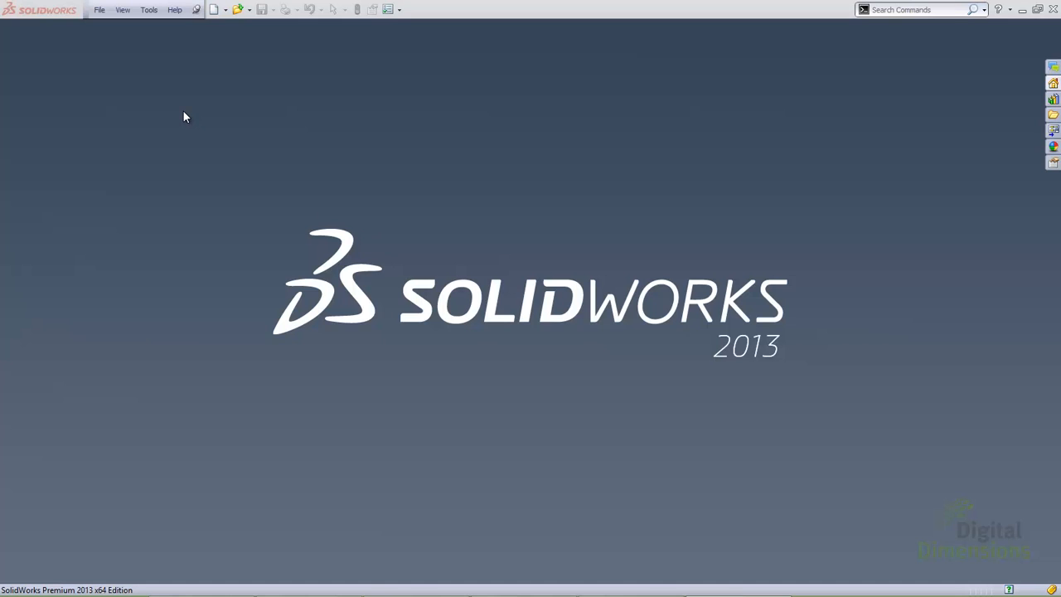
Open the recent Machine_Vise_& assembly and fit the whole model in view.
click(100, 10)
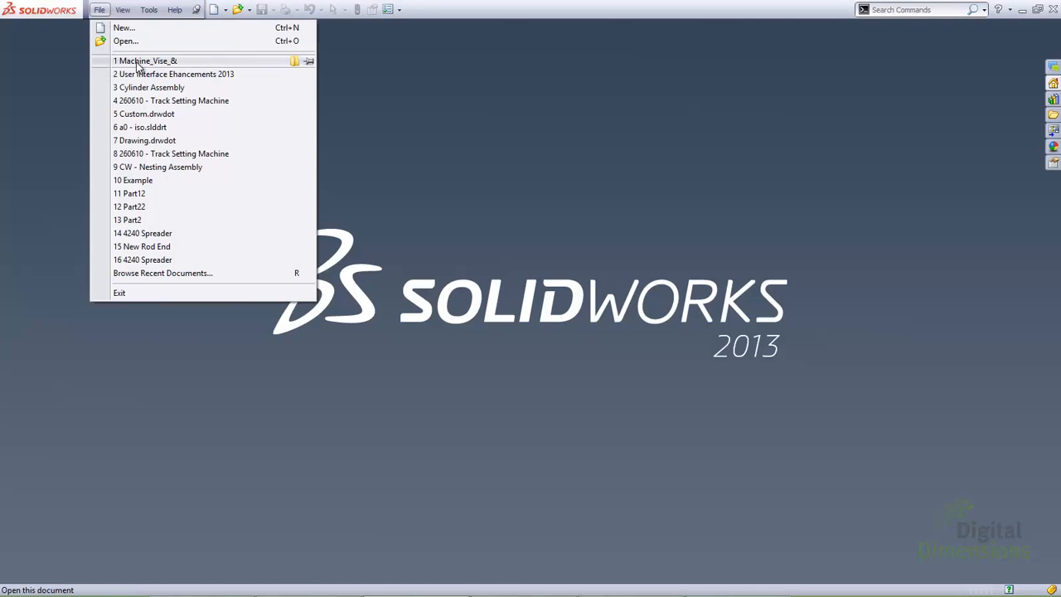
click(139, 62)
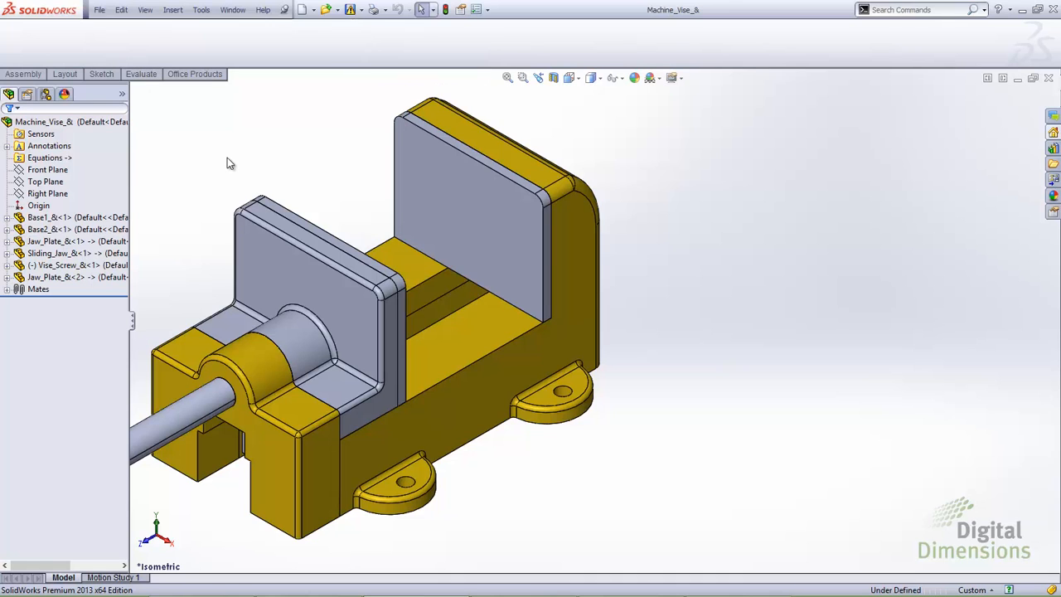
key(f)
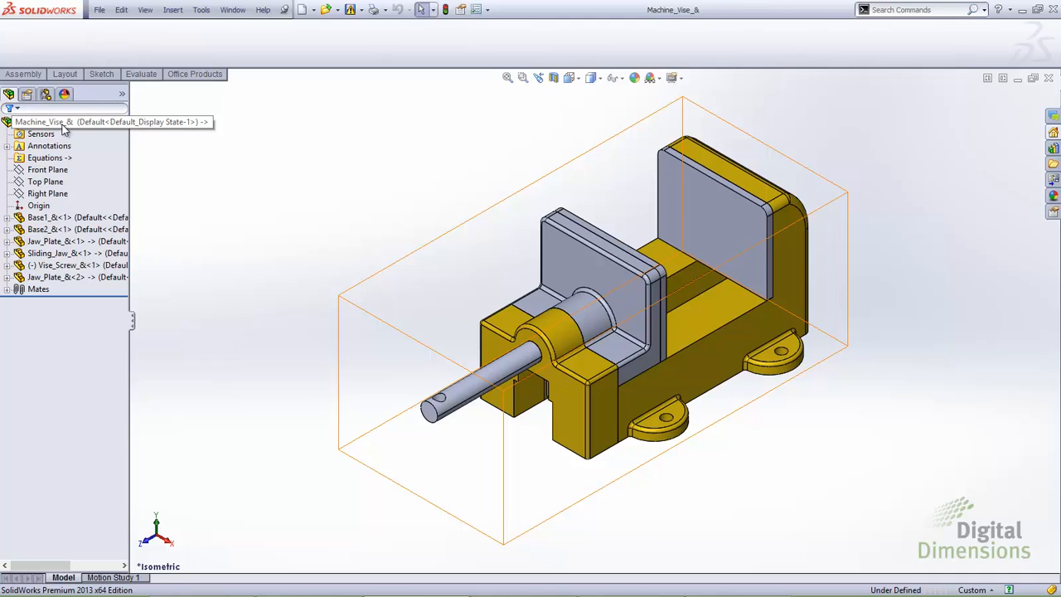
click(63, 129)
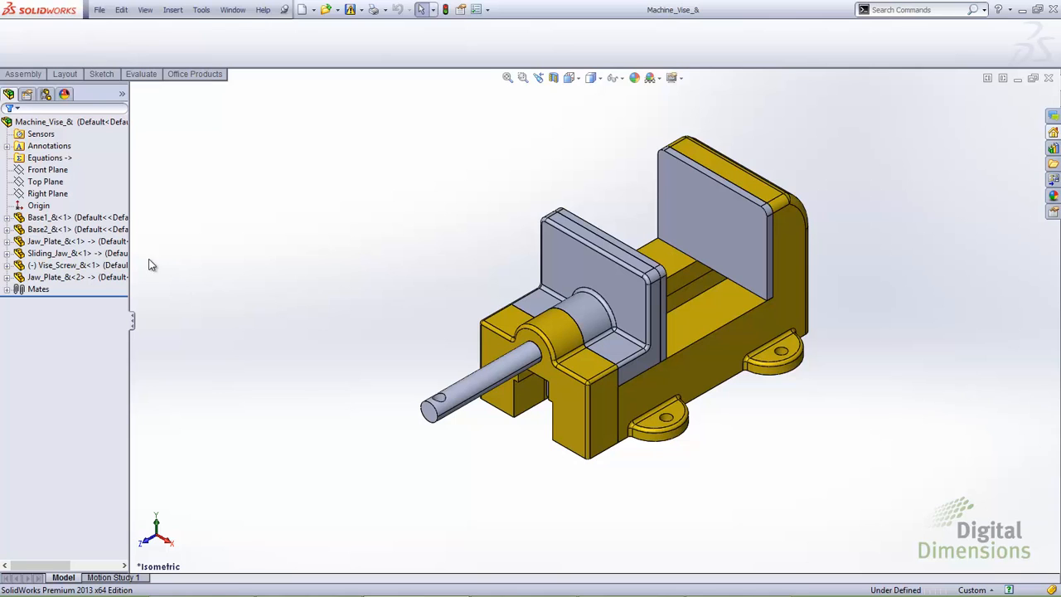
List the external references of the top-level Machine_Vise_& assembly, review the break and lock options, and accept without changes.
right_click(73, 242)
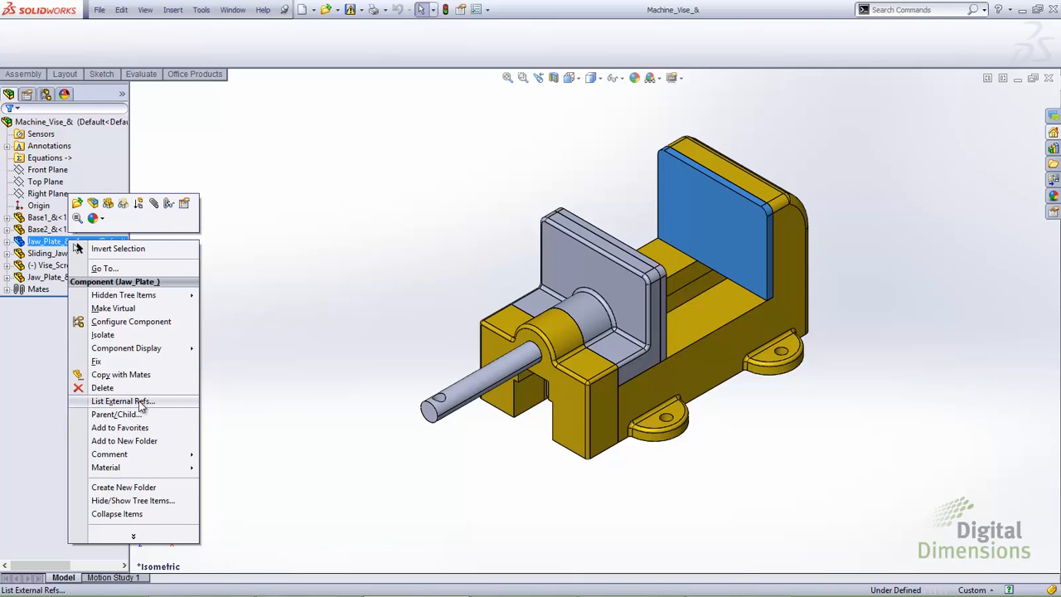
click(261, 257)
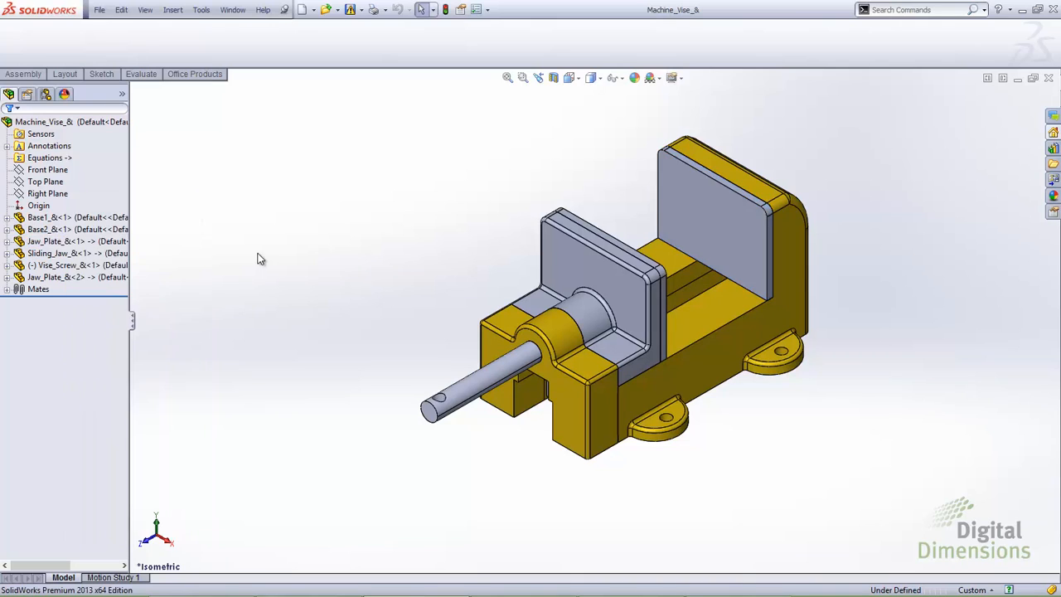
right_click(45, 125)
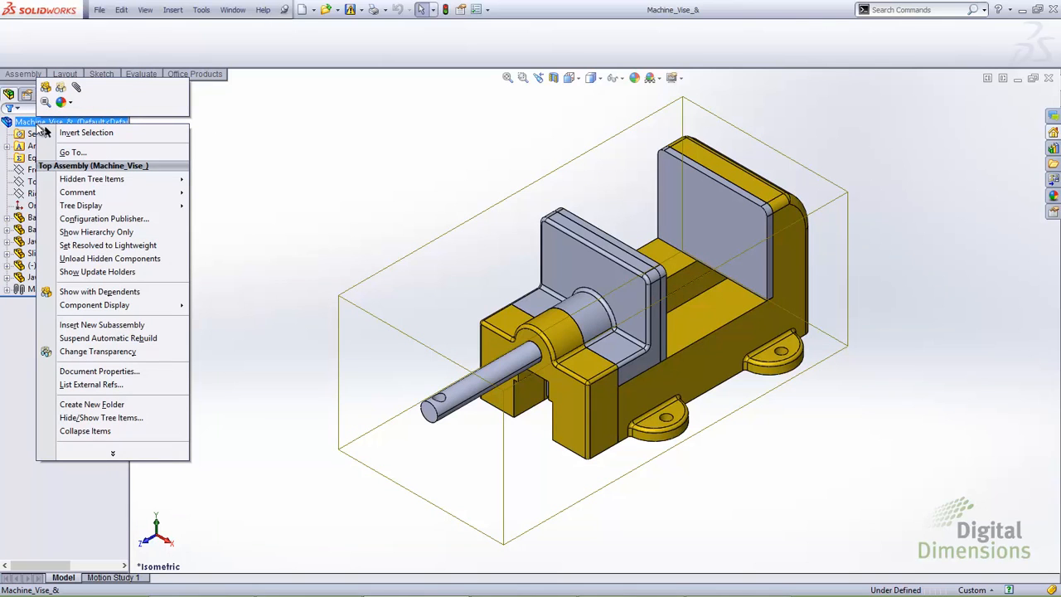
click(96, 389)
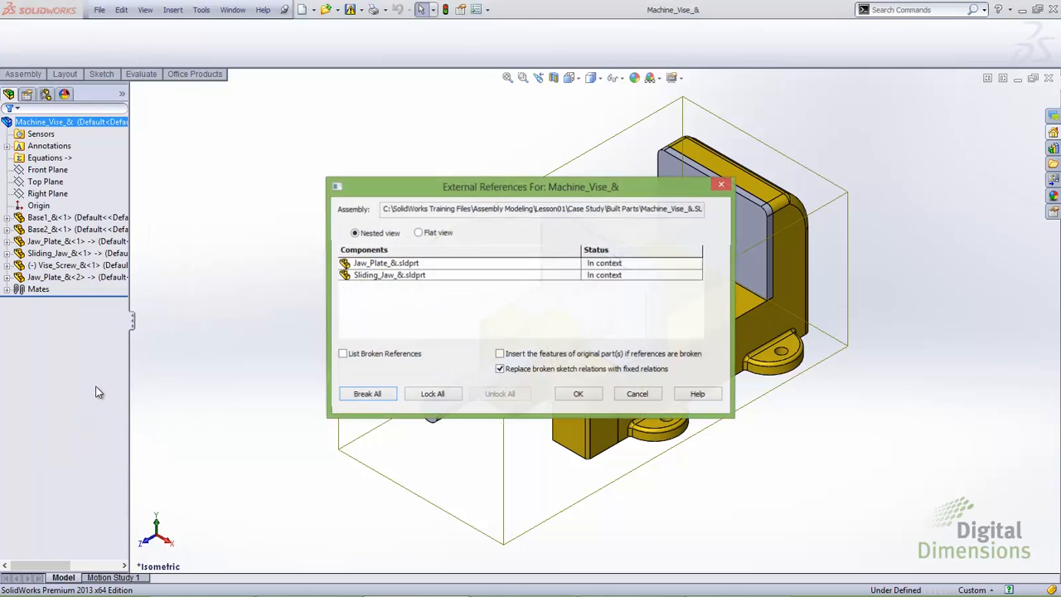
drag(439, 186, 360, 121)
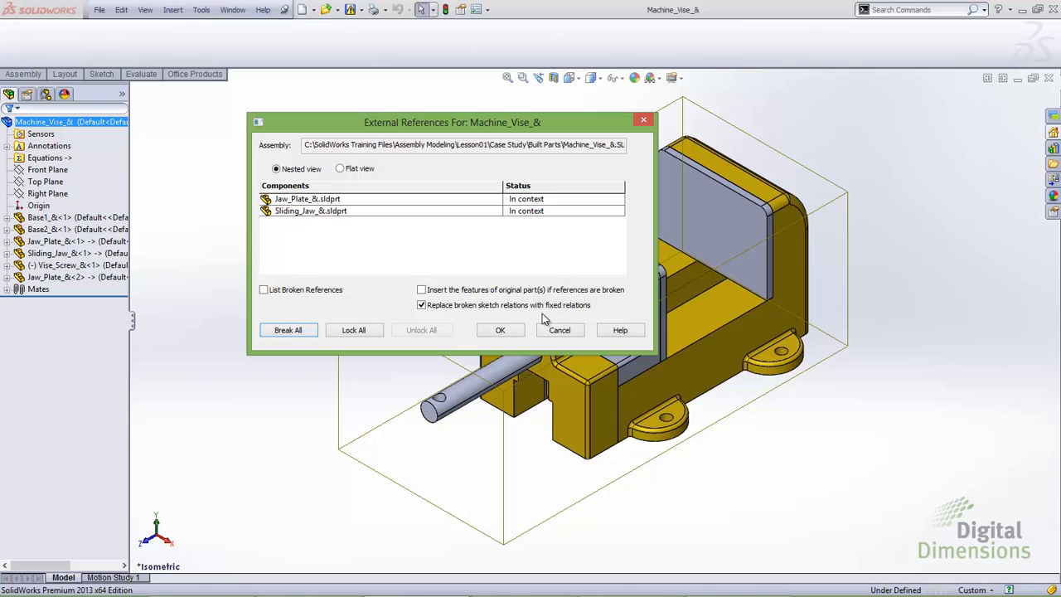
click(507, 332)
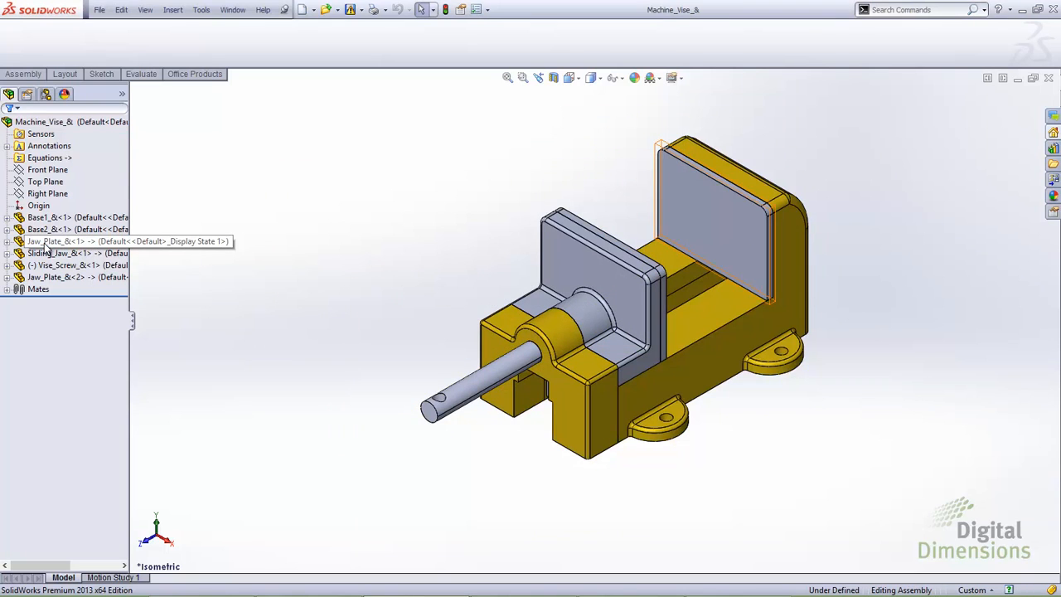
Open the first Jaw_Plate_& component of the vise as a part in its own window.
right_click(38, 247)
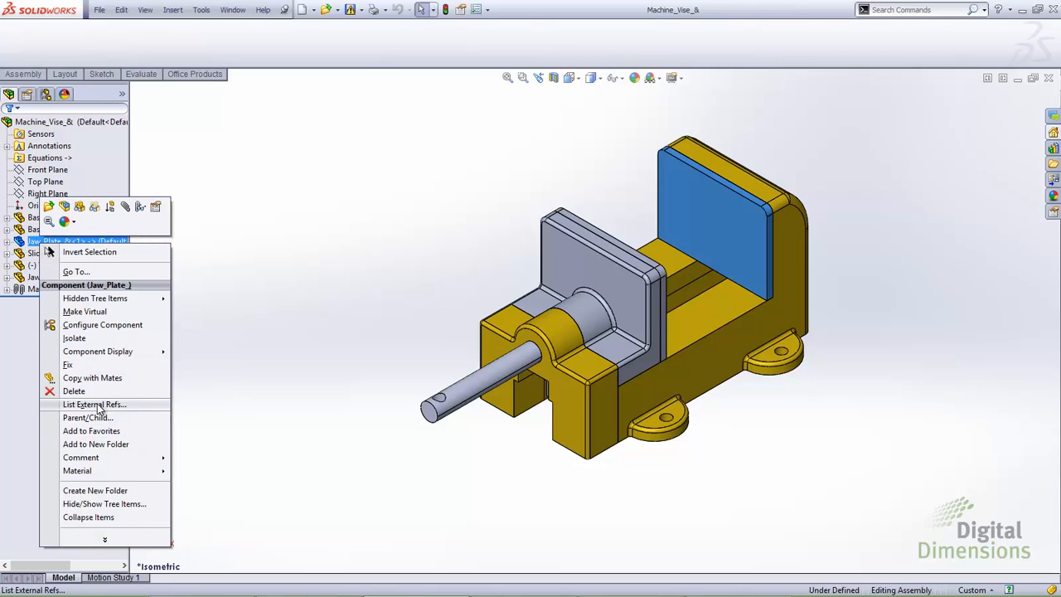
click(187, 298)
right_click(87, 242)
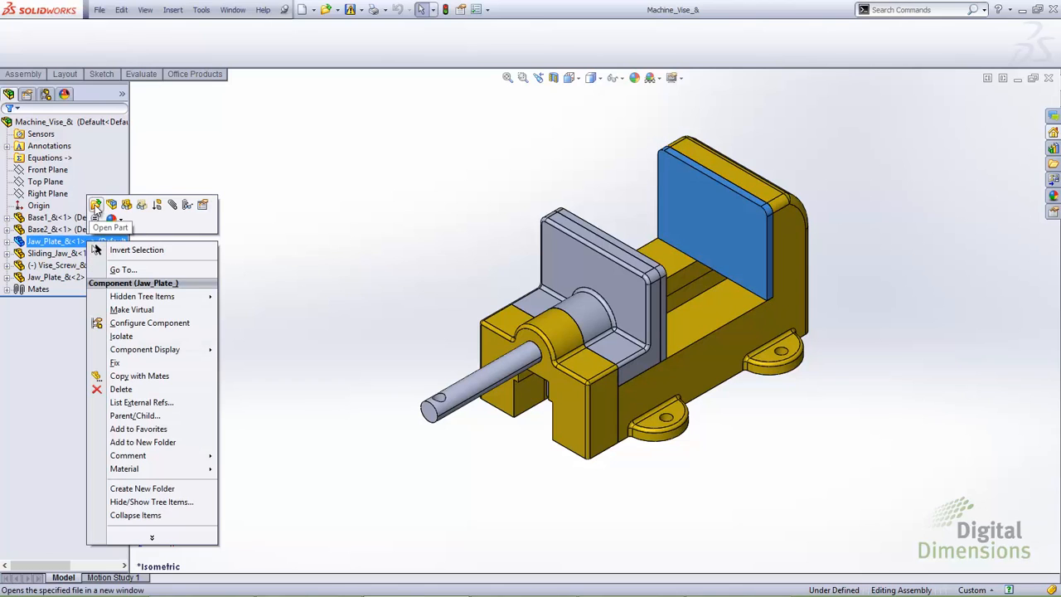
click(96, 205)
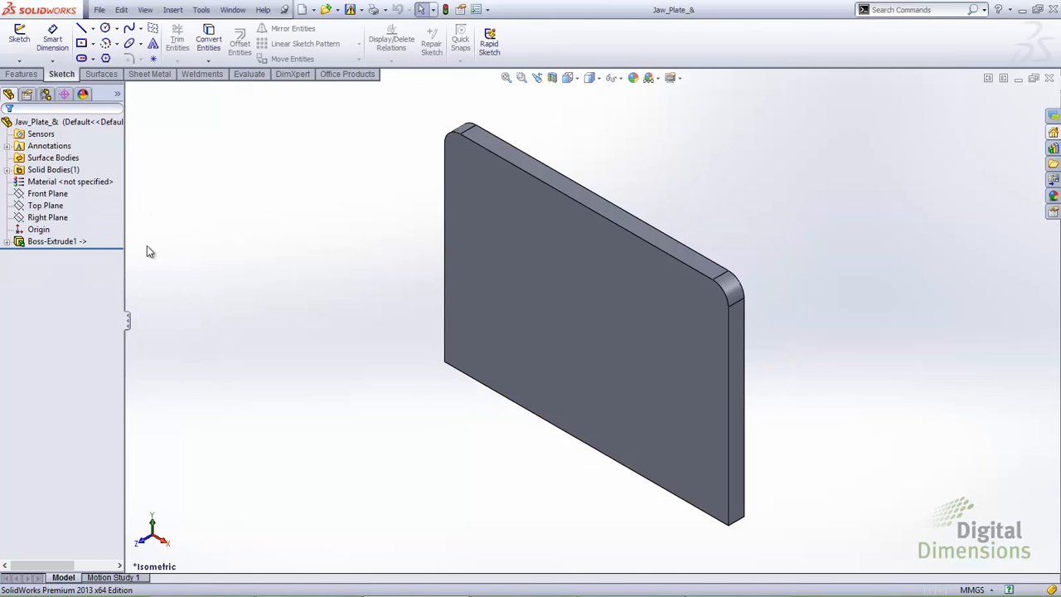
Review the individual relations in the sketch of the jaw plate's Boss-Extrude1, then leave the sketch without changes.
right_click(70, 241)
click(92, 206)
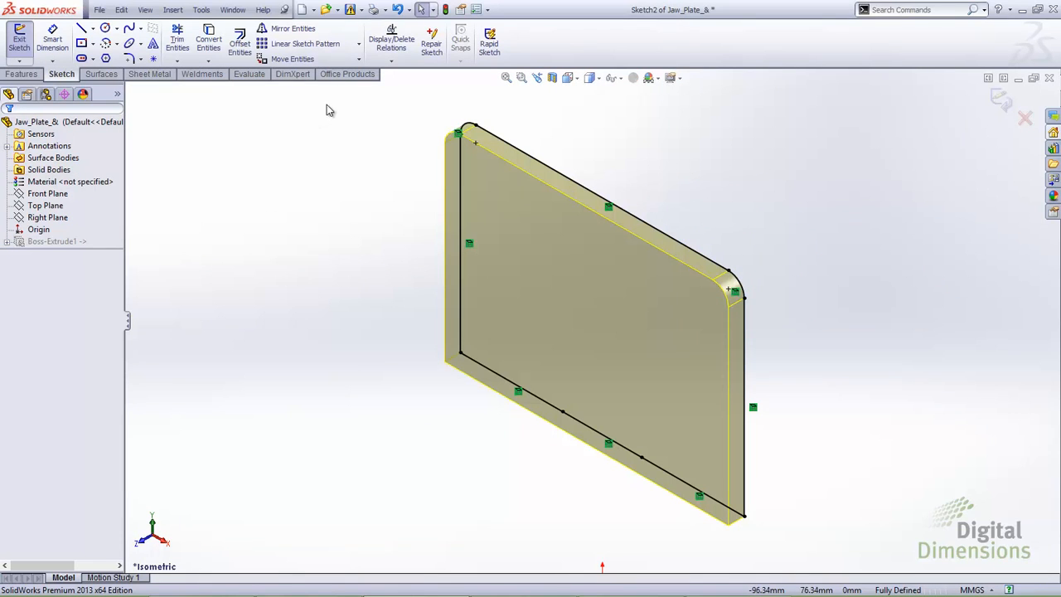
click(393, 50)
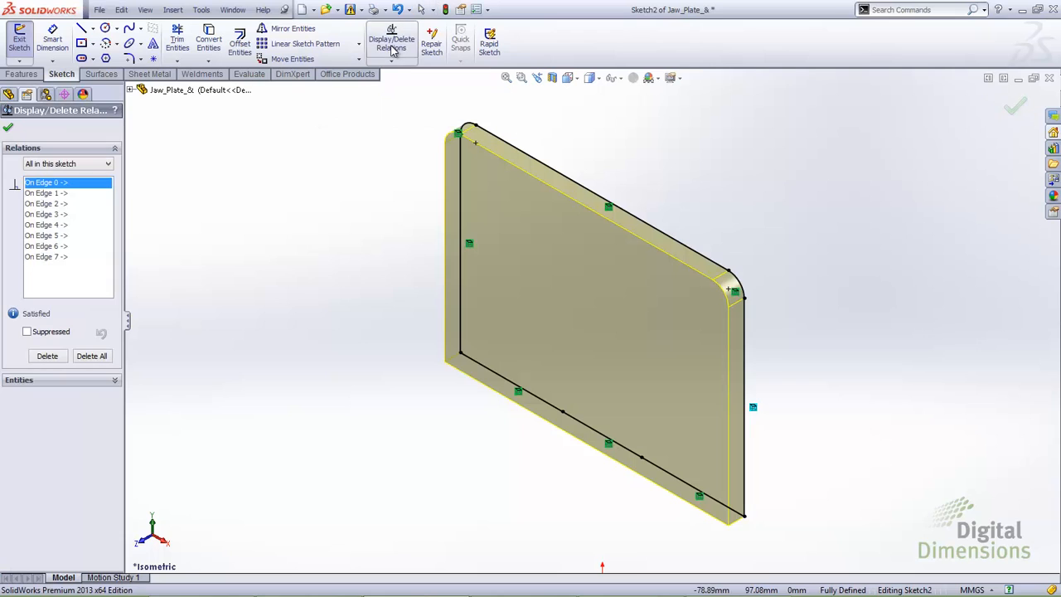
click(56, 193)
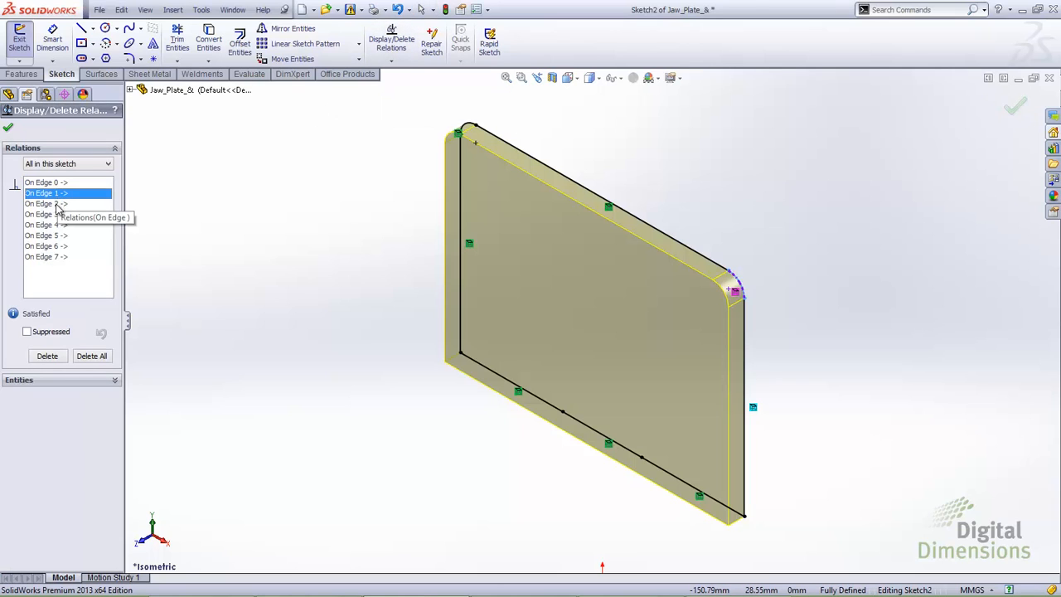
click(57, 204)
click(58, 214)
click(58, 225)
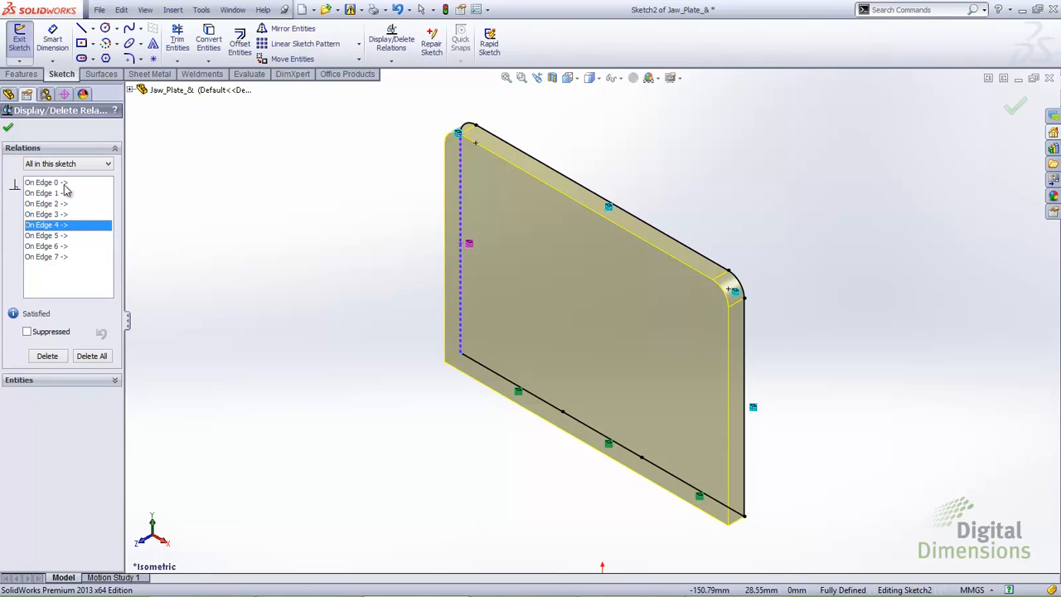
click(8, 127)
click(20, 39)
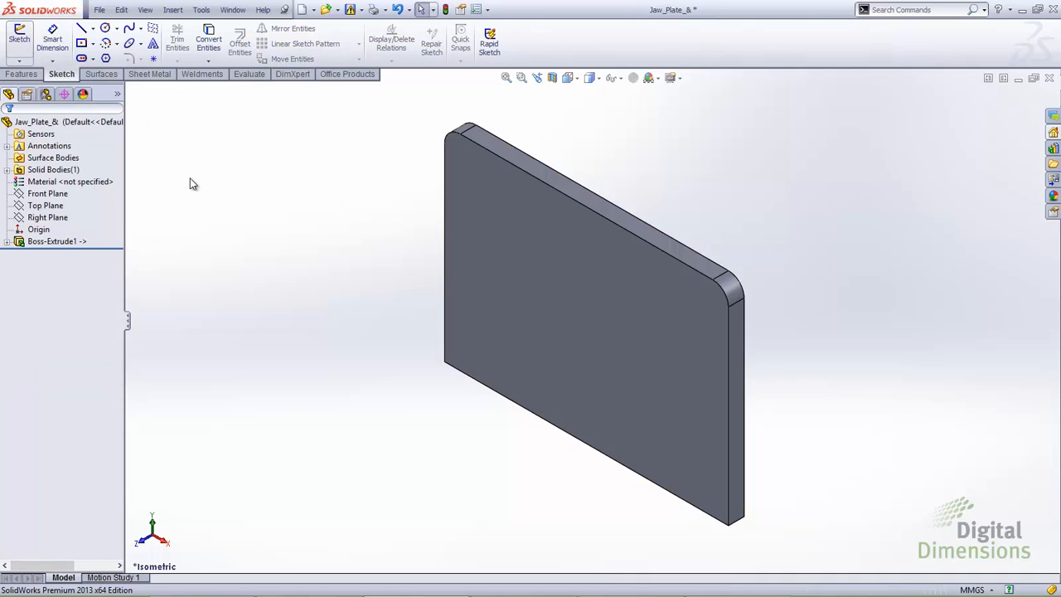
Switch back to the Machine_Vise_& assembly and decline rebuilding it.
key(ctrl+Tab)
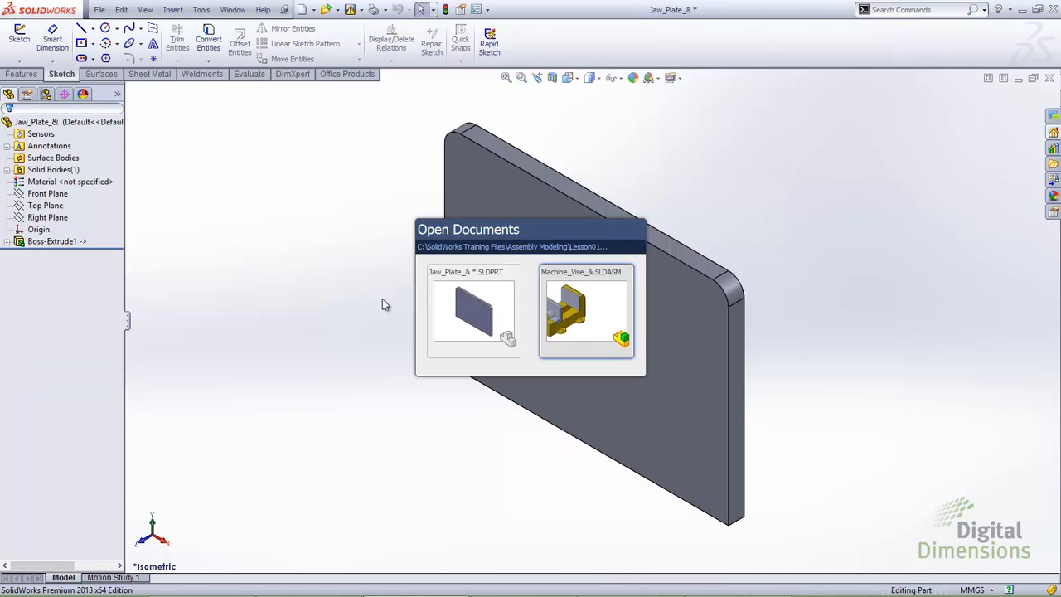
click(560, 310)
click(163, 63)
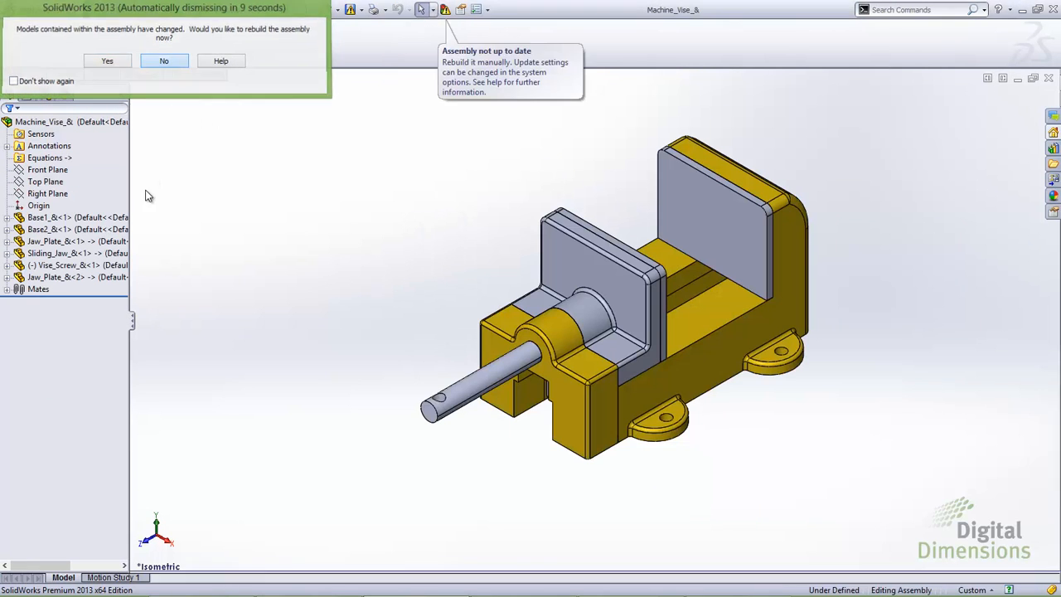
Break all external references of the top-level Machine_Vise_& assembly, replacing broken sketch relations with fixed relations.
right_click(50, 125)
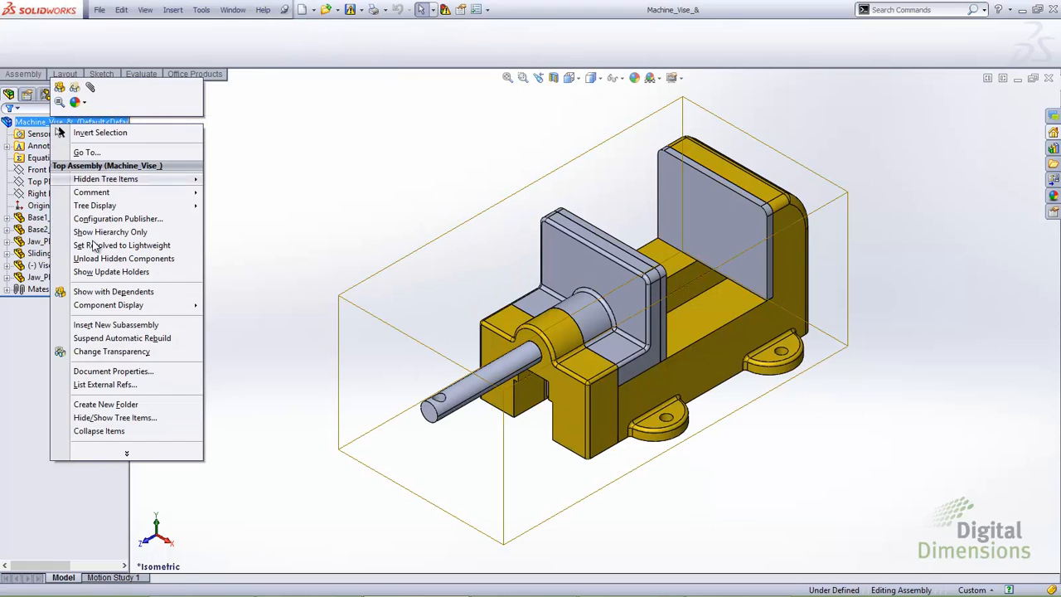
click(104, 385)
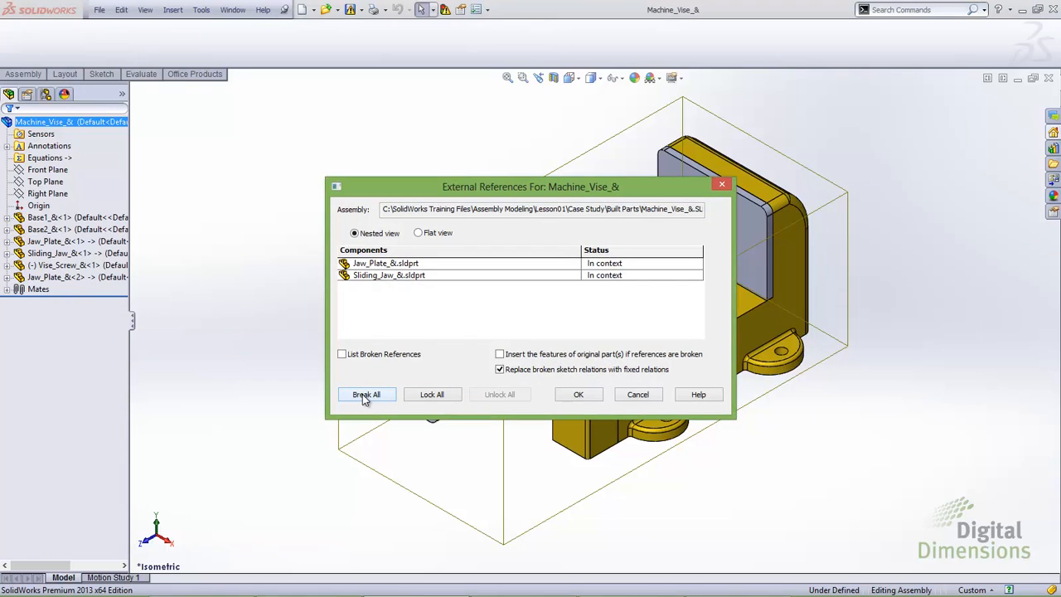
click(365, 397)
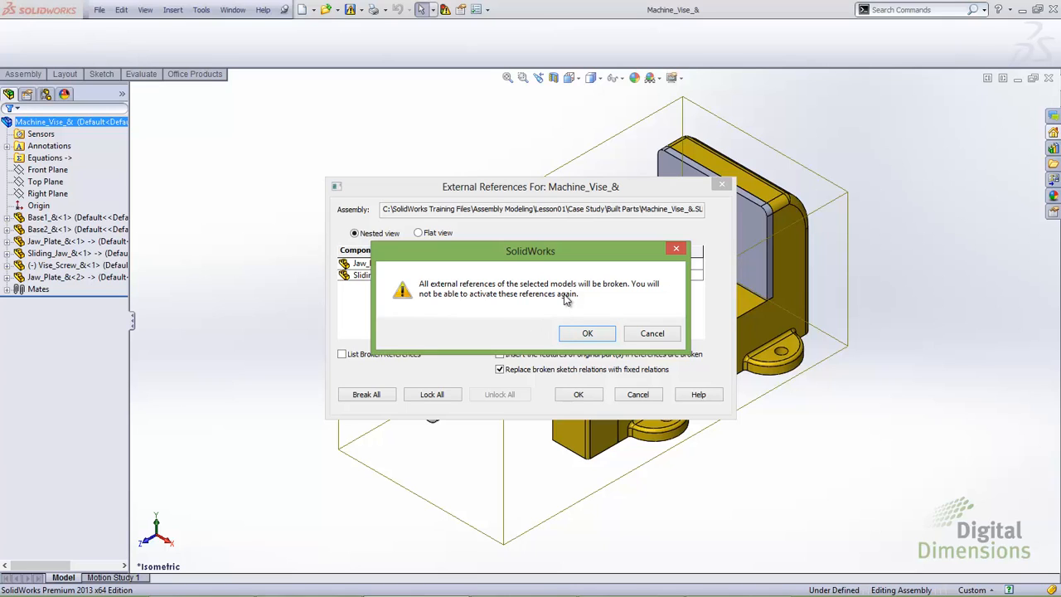
click(587, 334)
click(579, 394)
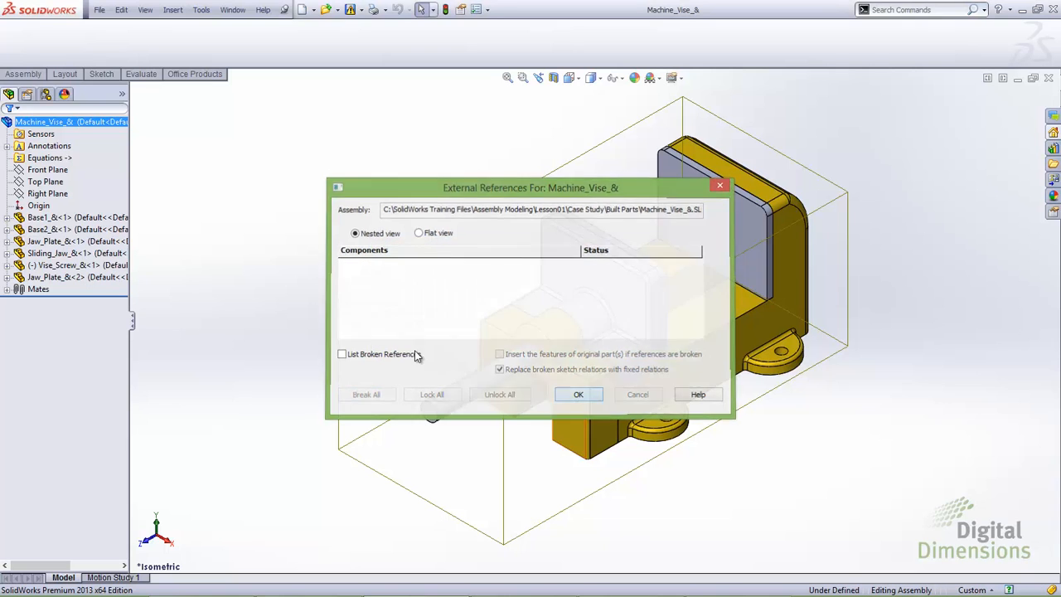
Switch to the Jaw_Plate_& part and open the sketch of Boss-Extrude1 for editing.
key(ctrl+Tab)
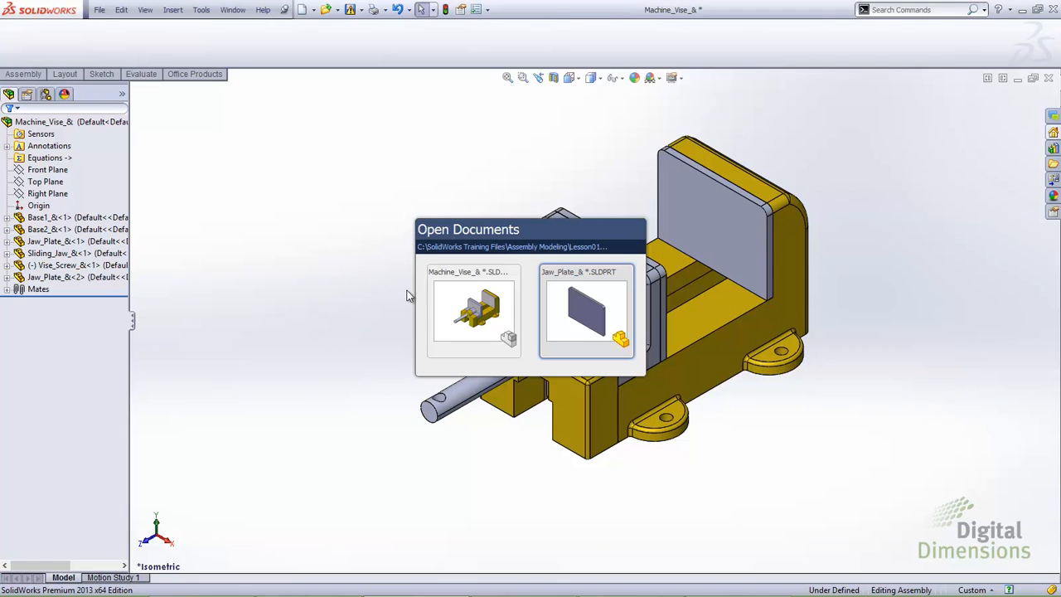
click(552, 306)
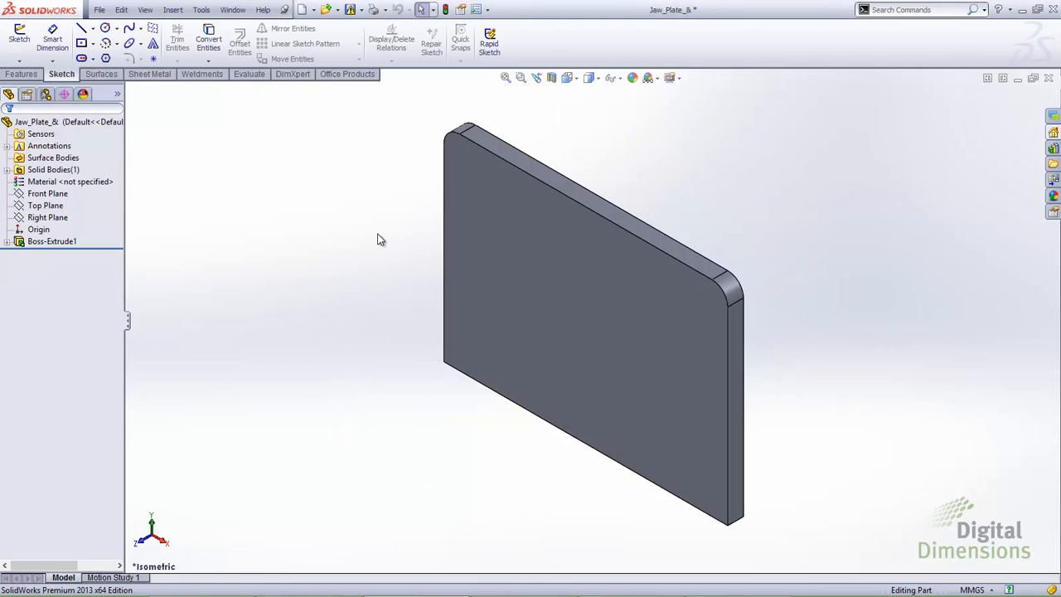
click(69, 242)
right_click(69, 242)
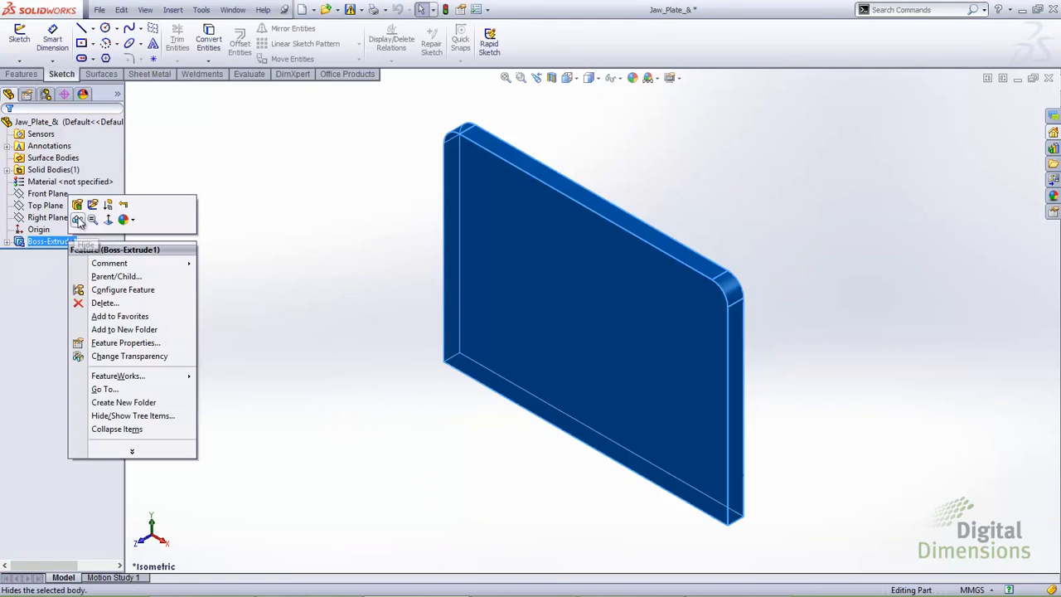
click(84, 206)
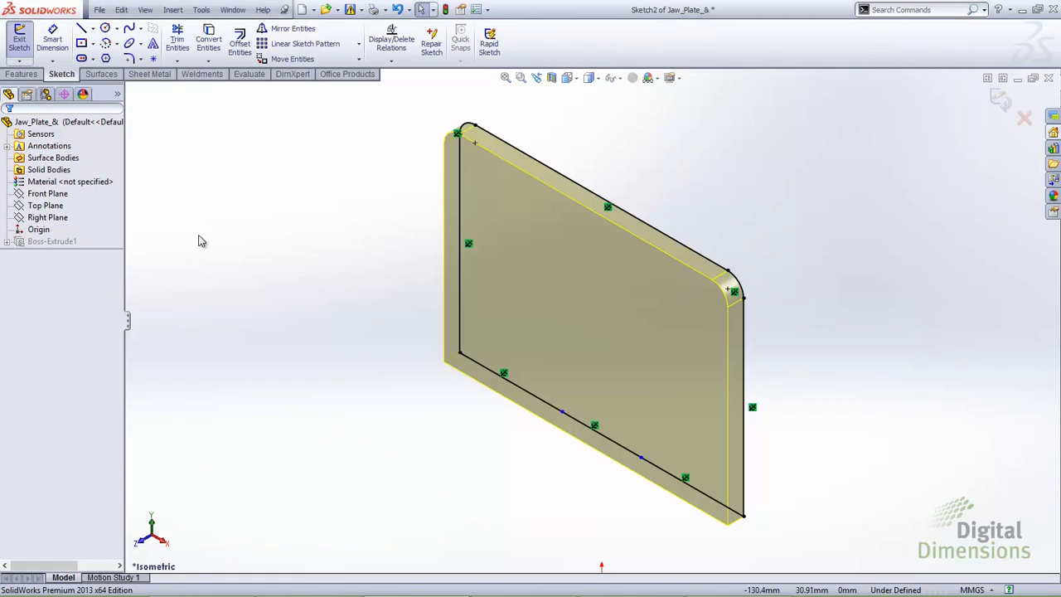
Display all relations in the jaw plate sketch, check each one through the end of the list, and exit the sketch.
click(391, 39)
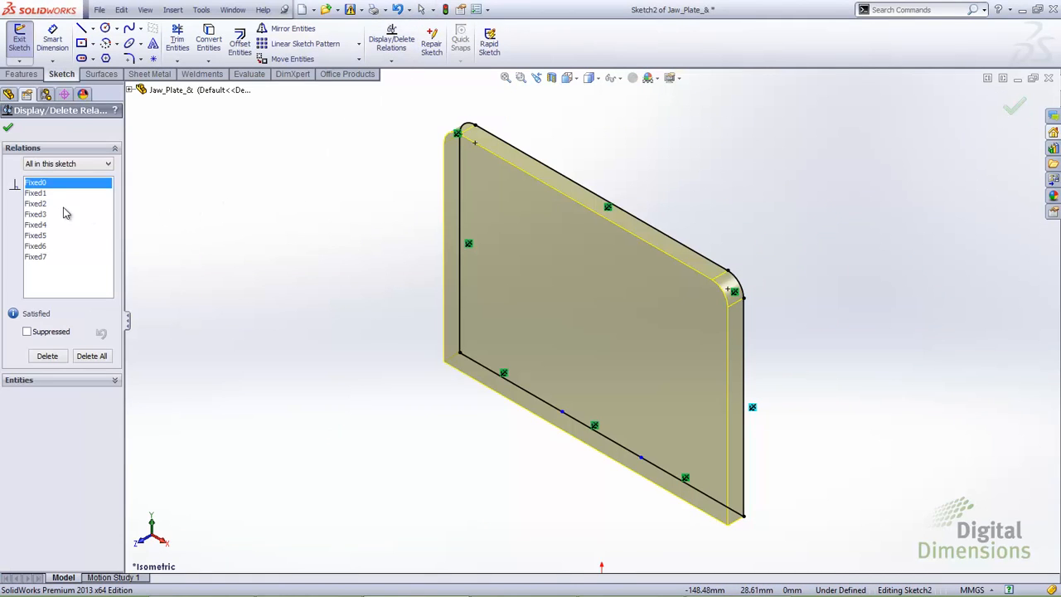
click(42, 194)
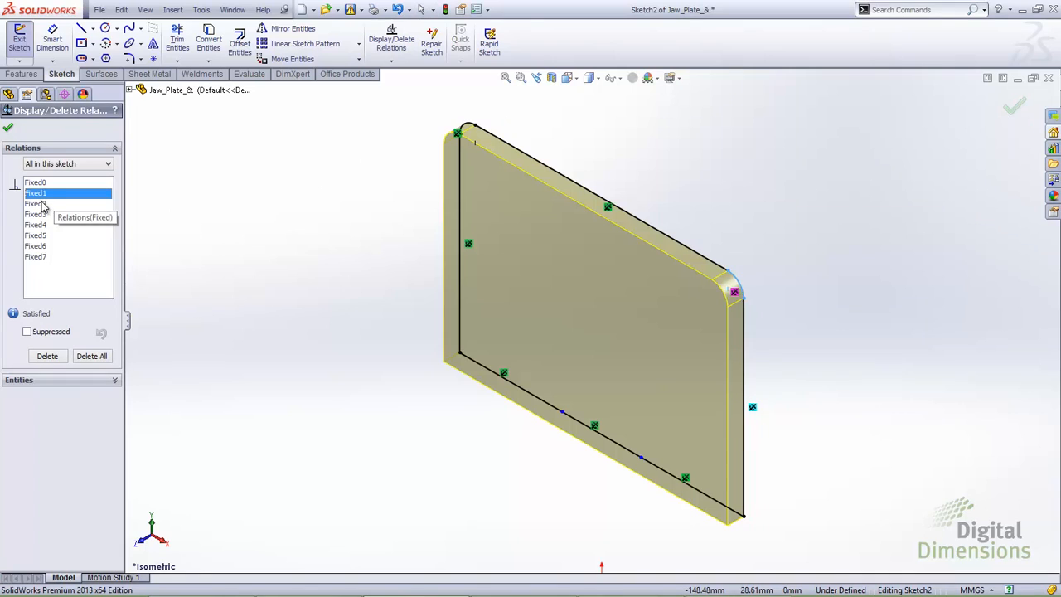
click(43, 204)
click(46, 214)
click(51, 226)
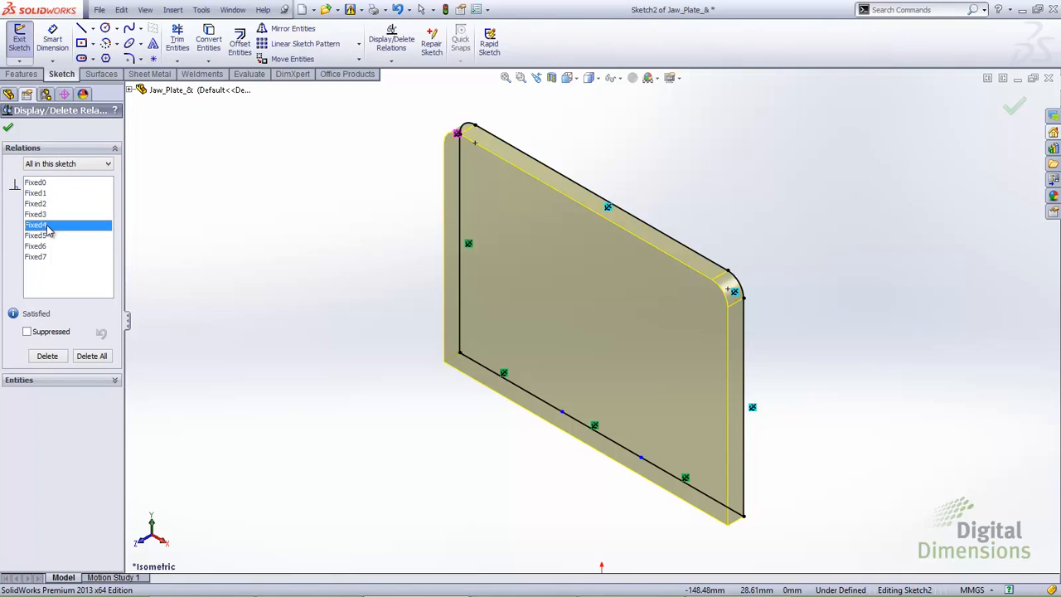
click(44, 236)
click(36, 247)
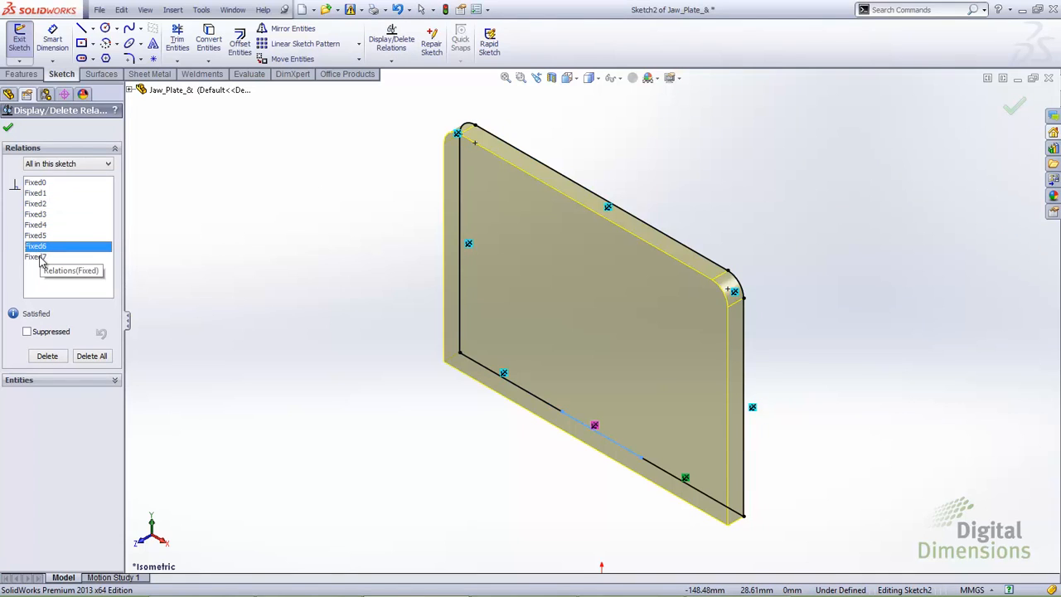
click(40, 258)
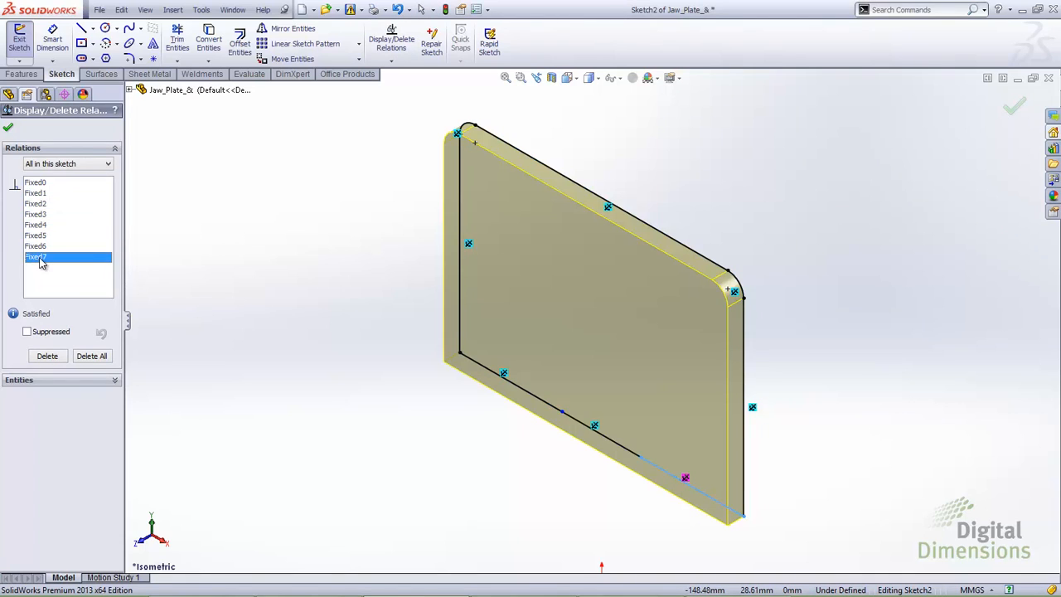
click(8, 127)
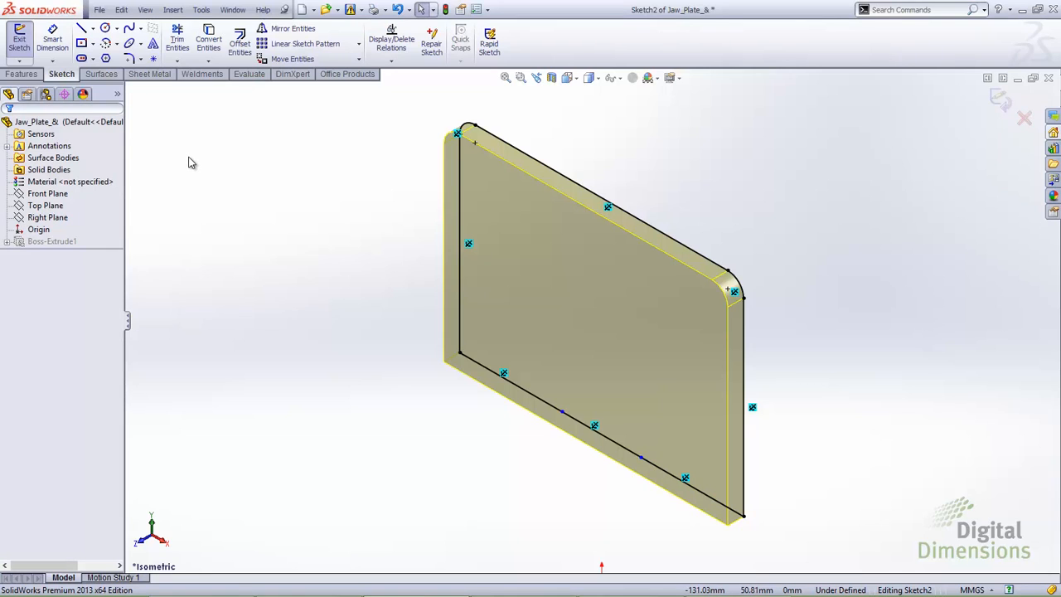
click(19, 37)
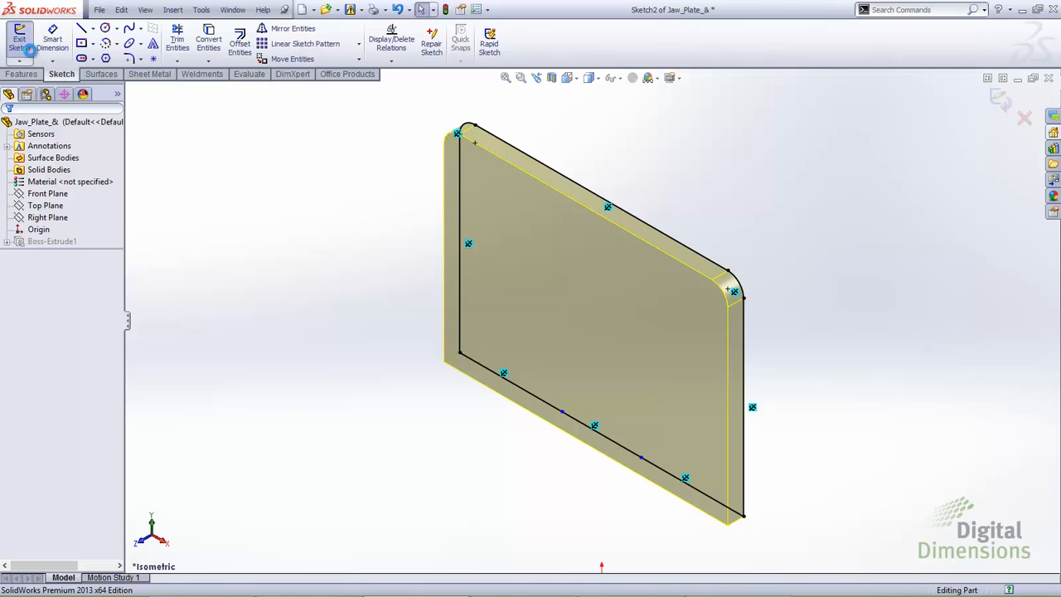
Close the jaw plate and vise documents and open the recent 260610 - Track Setting Machine assembly.
click(1049, 78)
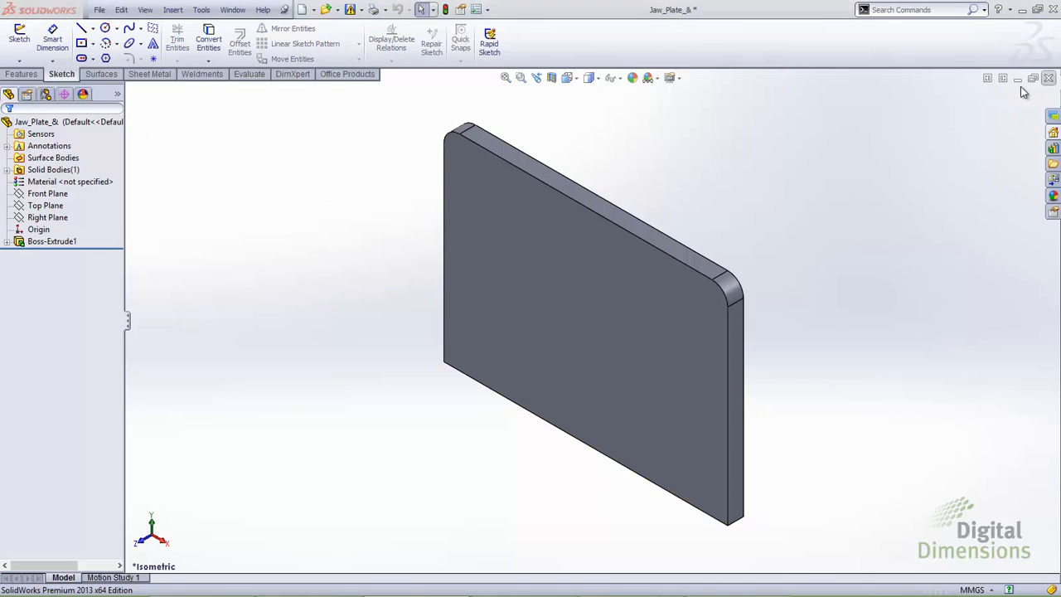
click(551, 300)
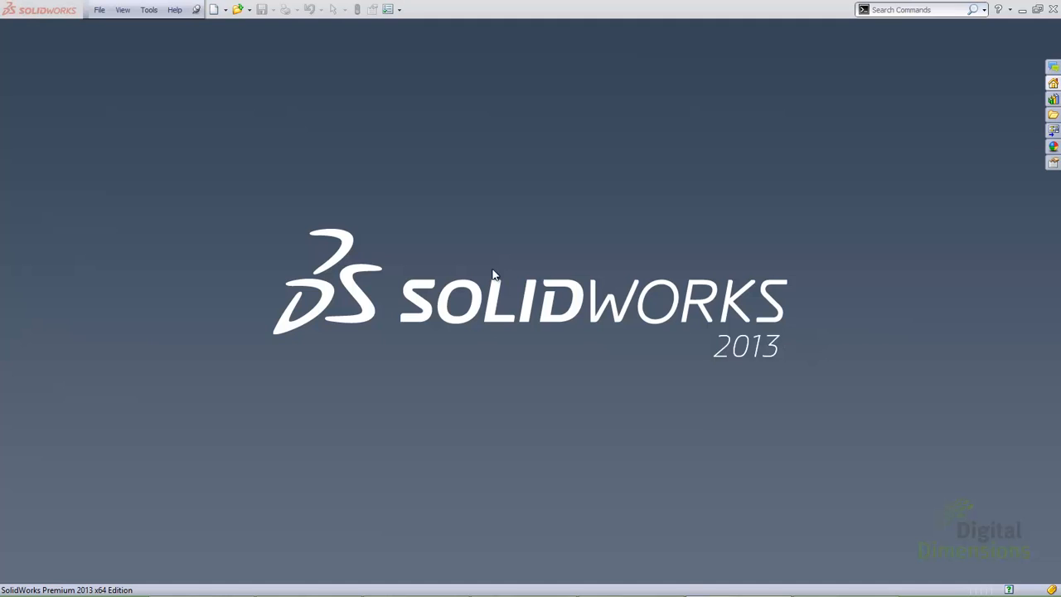
click(100, 10)
click(121, 64)
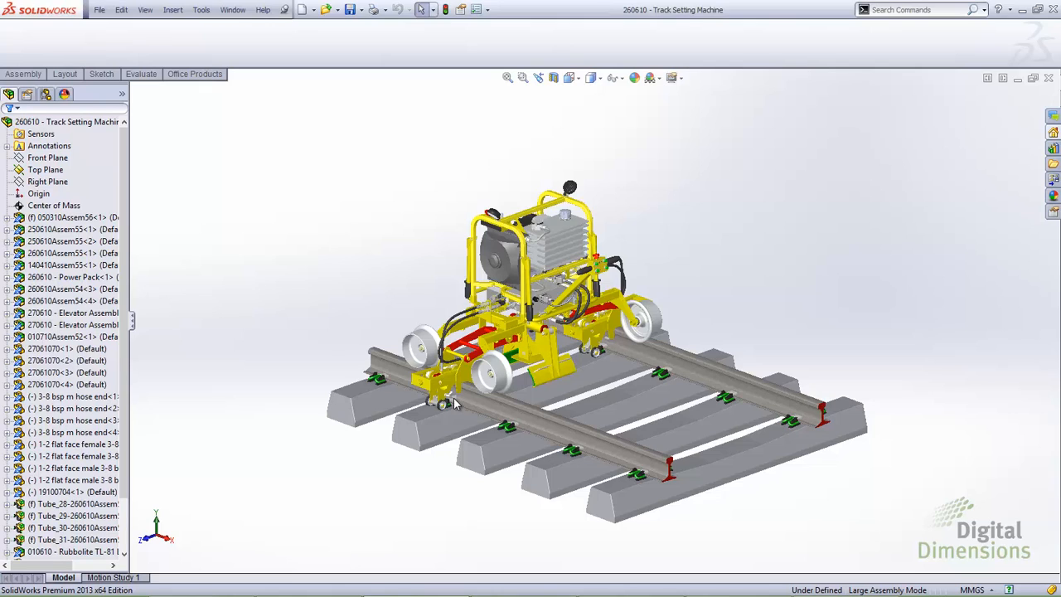
Delete the small front wheel subassembly _250610Assem53<2> and component _25061057<1> together from the track setting machine, confirming for all items.
scroll(452, 408, down, 8)
scroll(468, 306, down, 5)
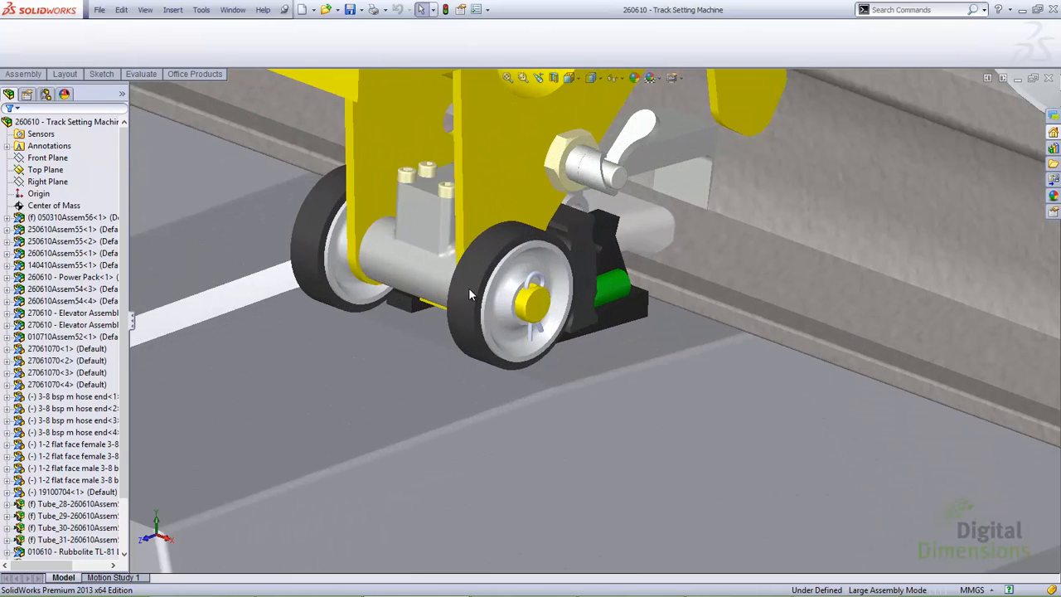
click(469, 290)
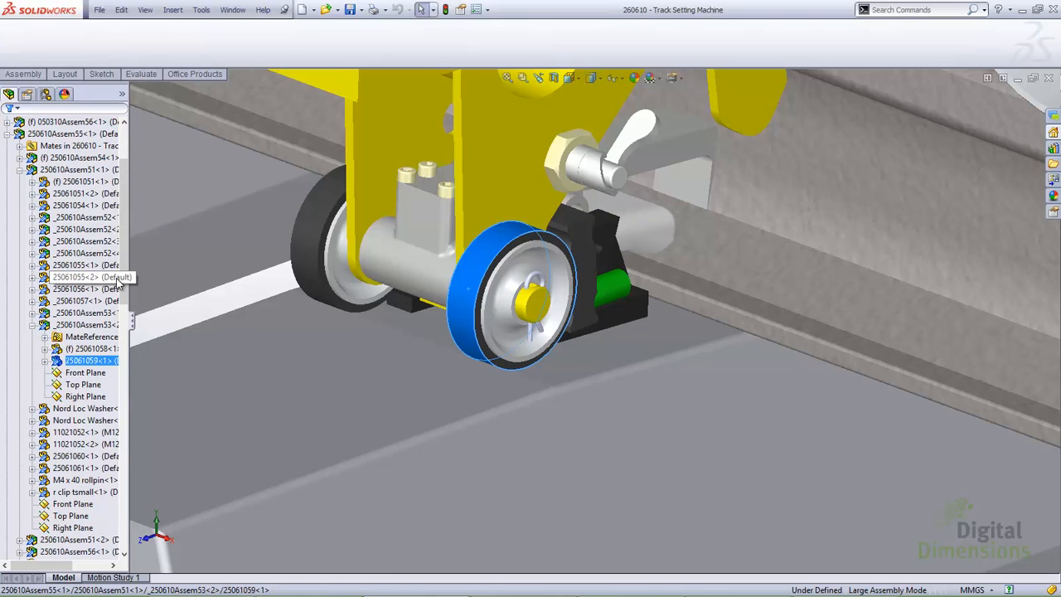
click(83, 324)
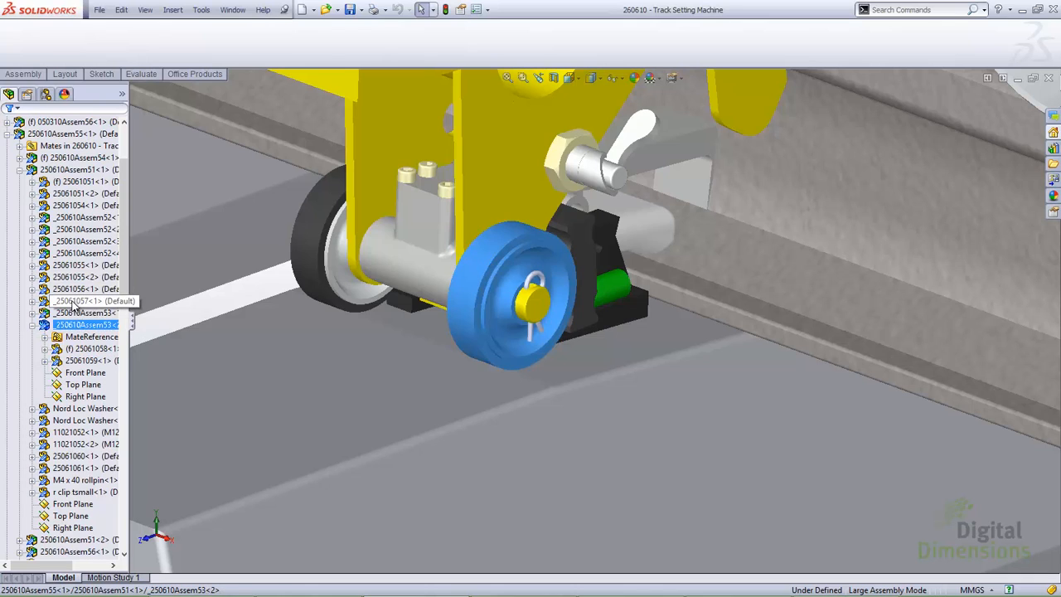
ctrl+click(75, 302)
right_click(73, 307)
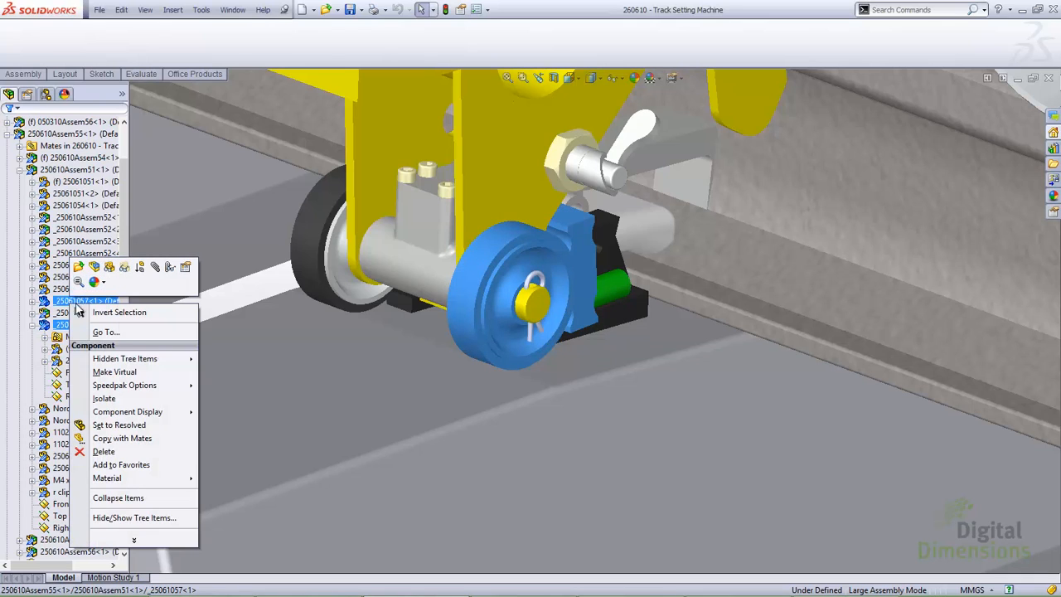
click(113, 455)
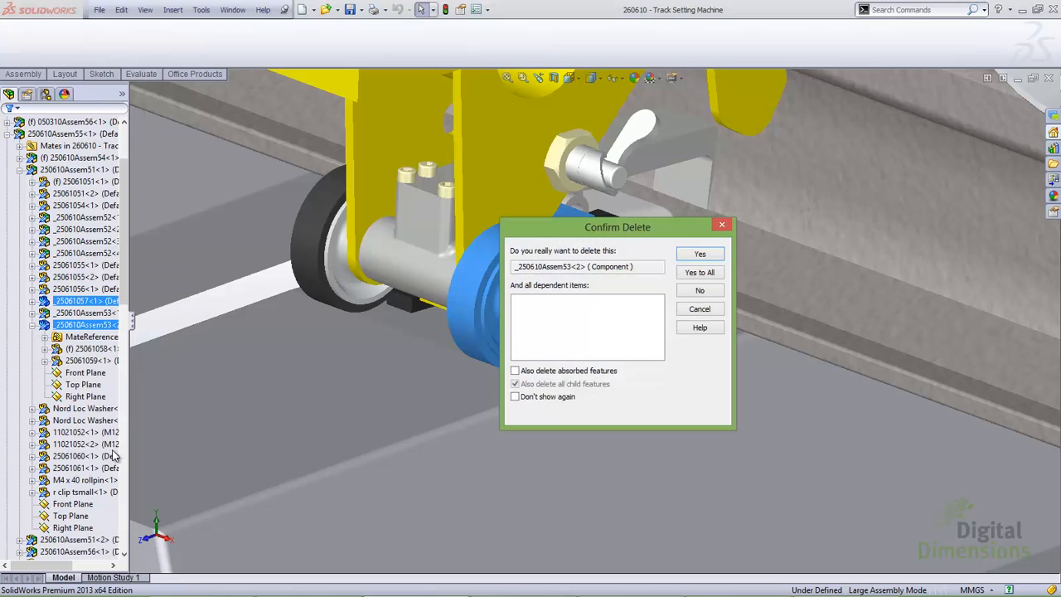
click(696, 273)
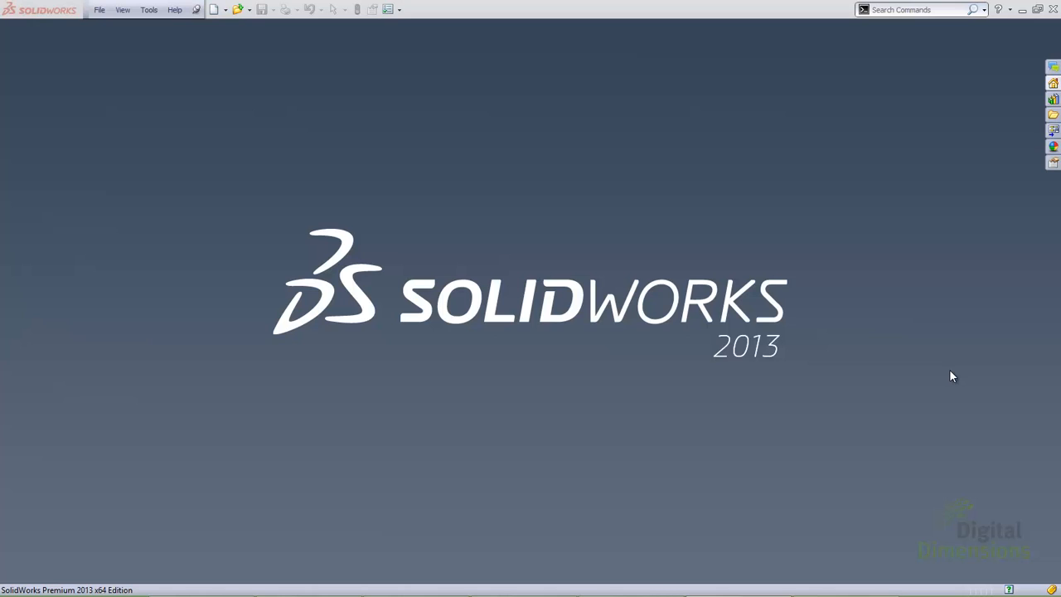
Open the recent Edit_Assembly and start Mirror Components with the Right Plane as the mirror plane.
click(101, 10)
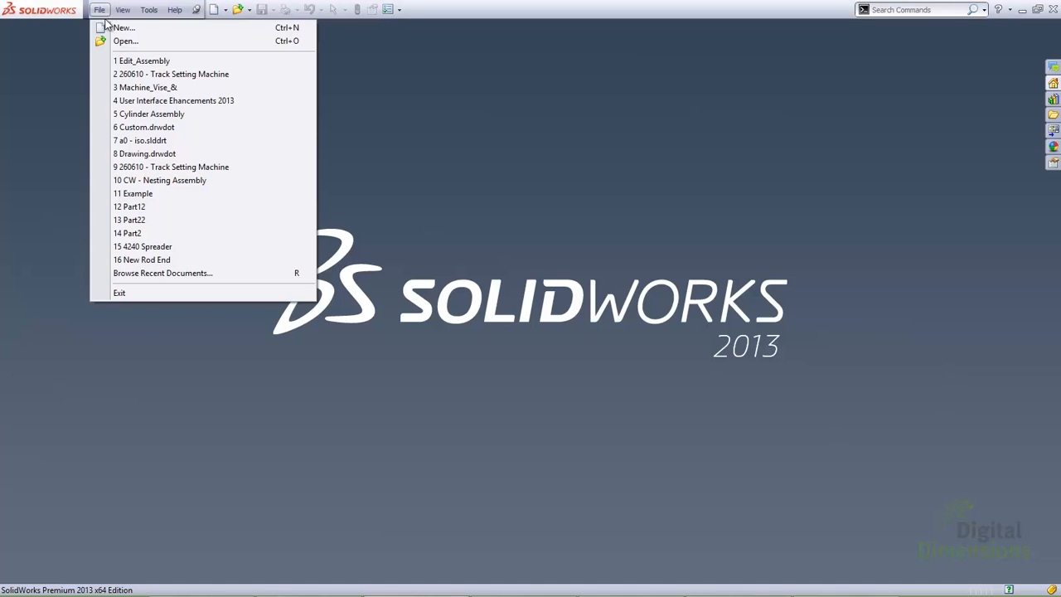
click(125, 61)
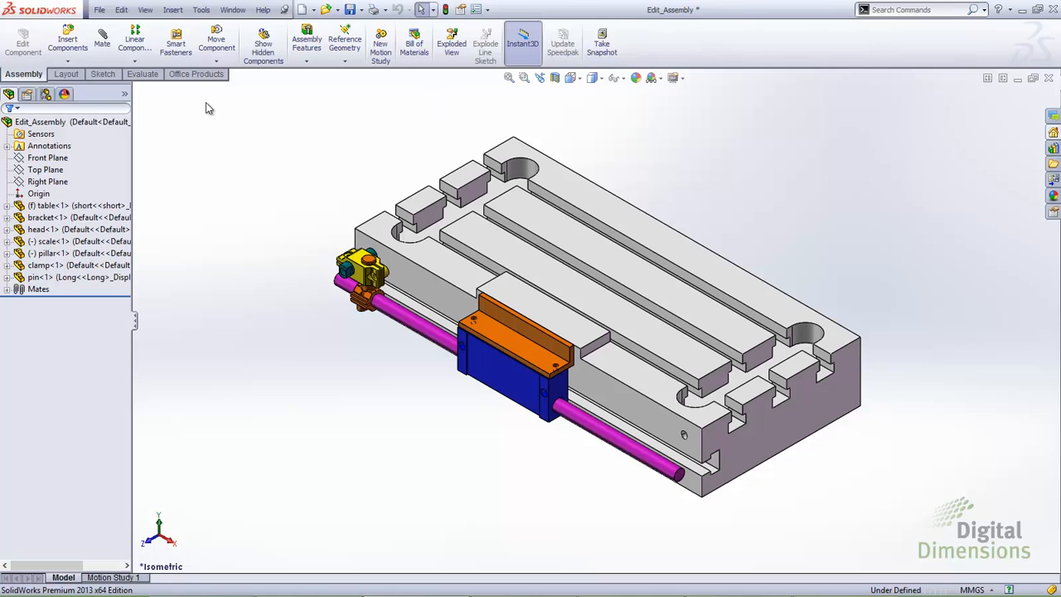
click(135, 62)
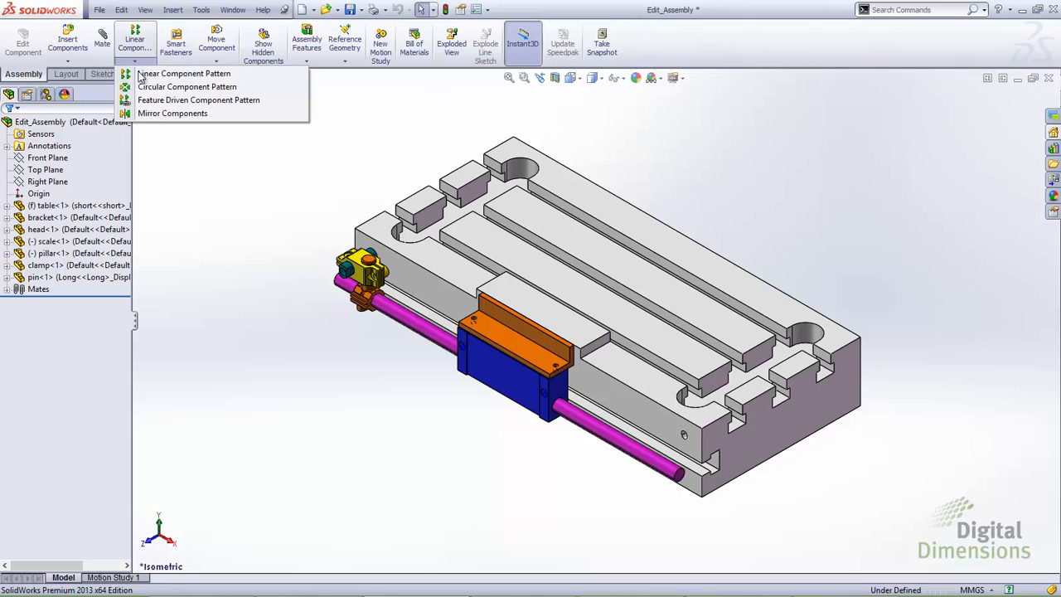
click(183, 114)
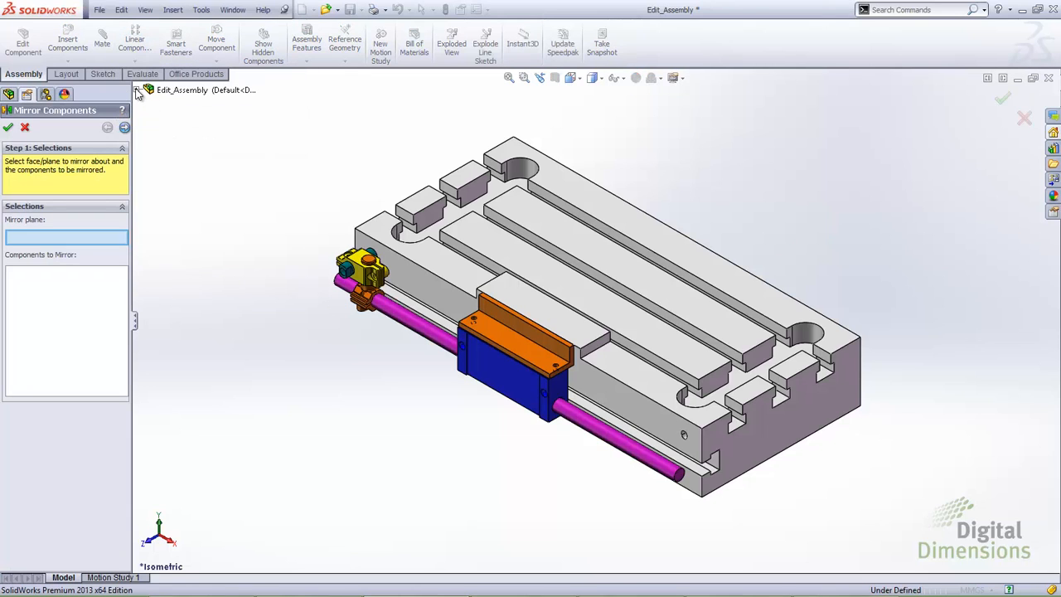
click(179, 149)
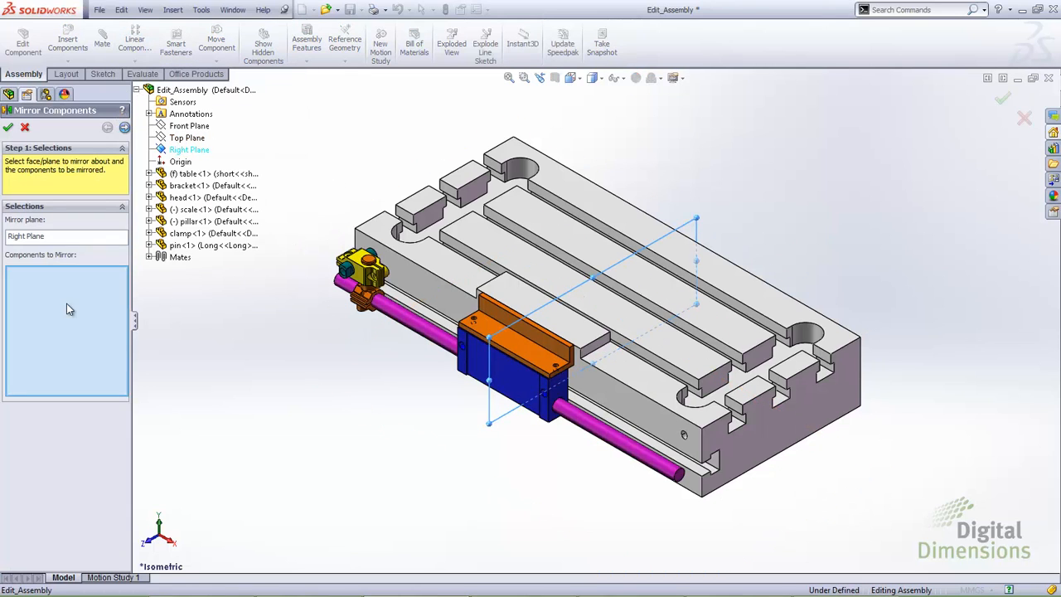
Choose the pin, the clamp and the pillar at the end of the table's magenta rod as the components to mirror.
scroll(326, 285, down, 3)
click(344, 278)
click(390, 249)
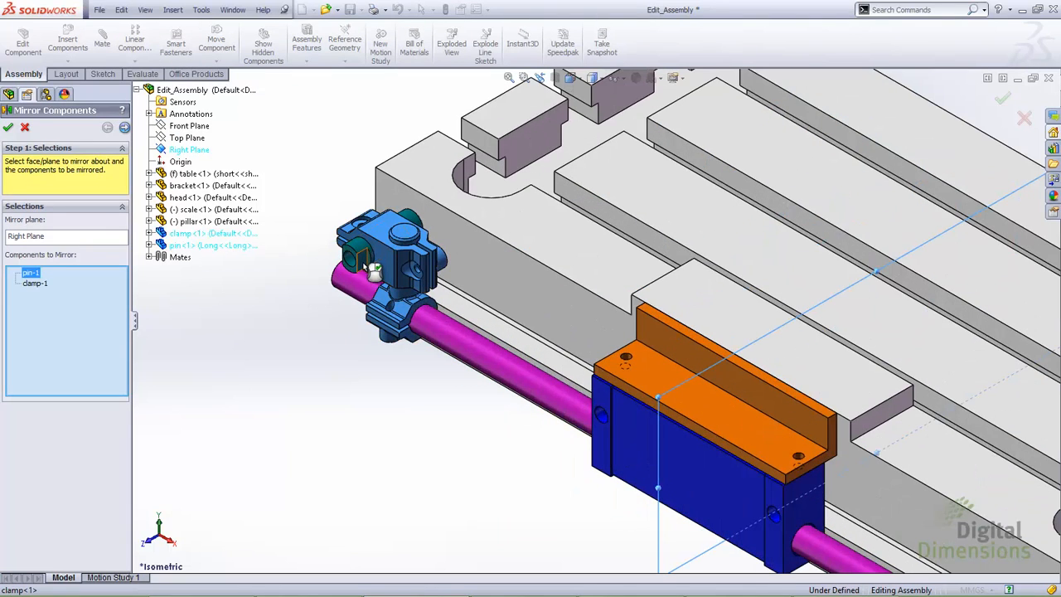
click(365, 262)
key(f)
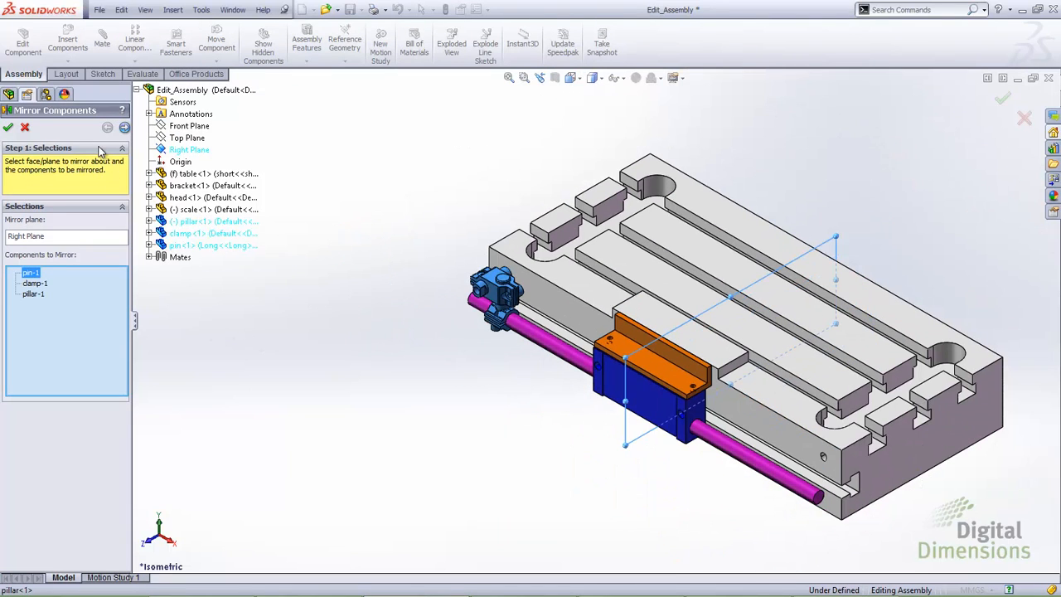
Set pin-1 to an opposite-hand version in the mirror orientation settings and continue past the opposite-hand file options.
click(124, 127)
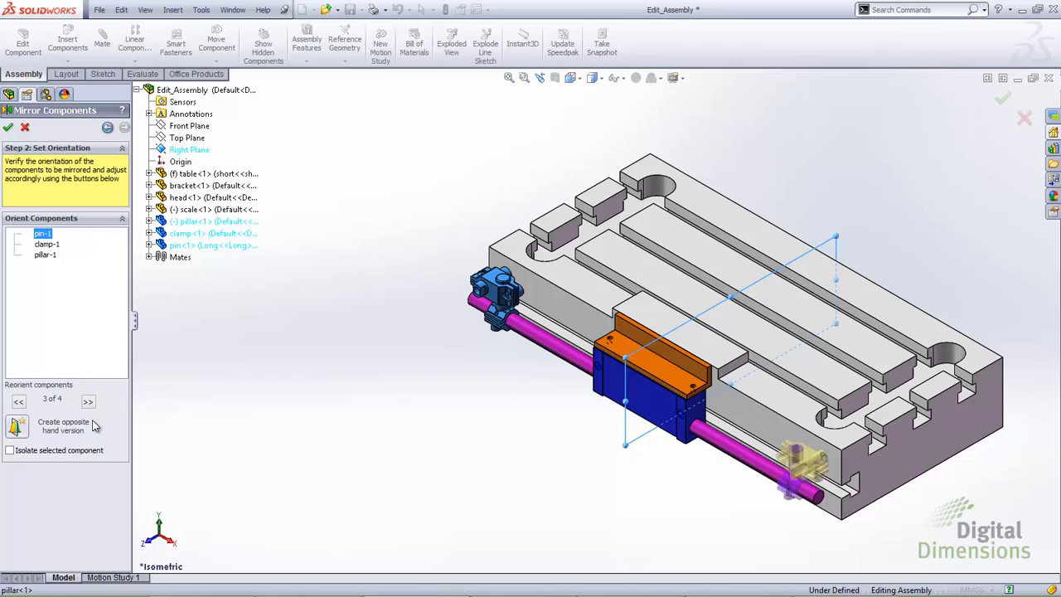
click(17, 426)
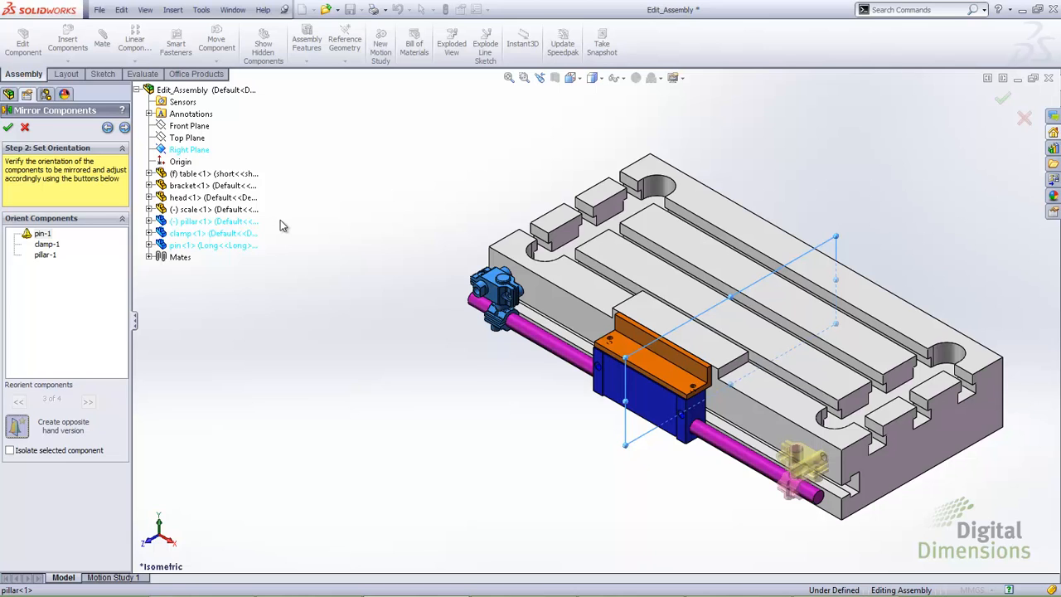
click(125, 128)
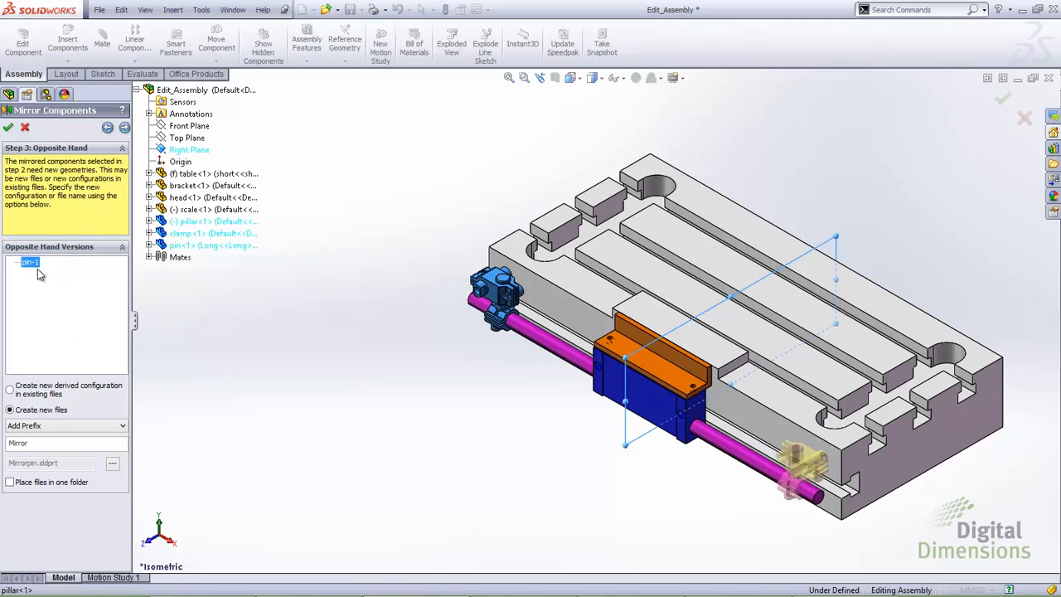
click(124, 128)
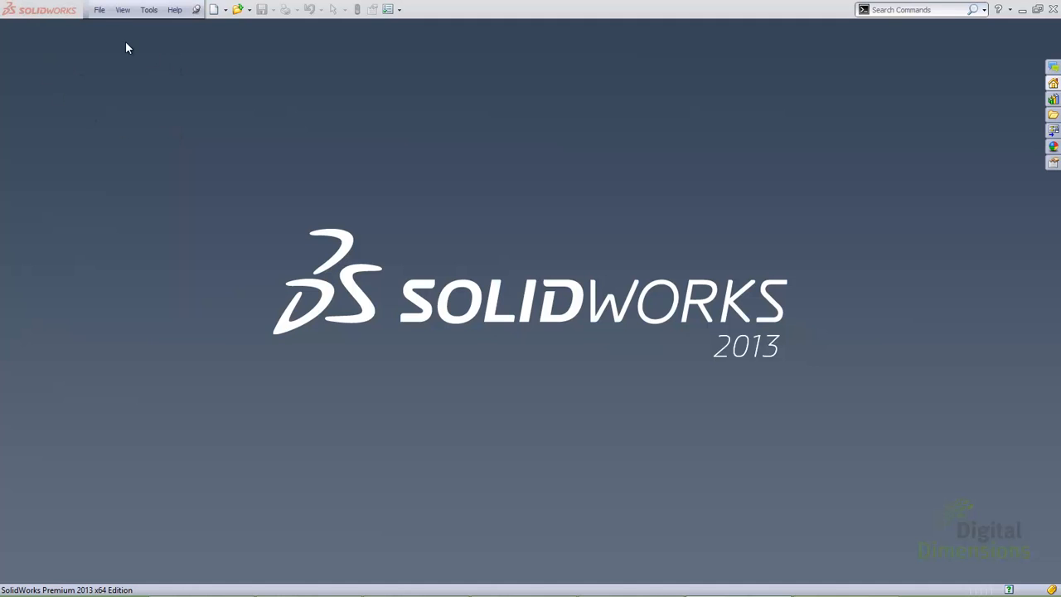
Open the recent 260610 - Track Setting Machine assembly and make the rail subassembly 050310Assem56<1> an envelope in its component properties.
click(100, 9)
click(133, 60)
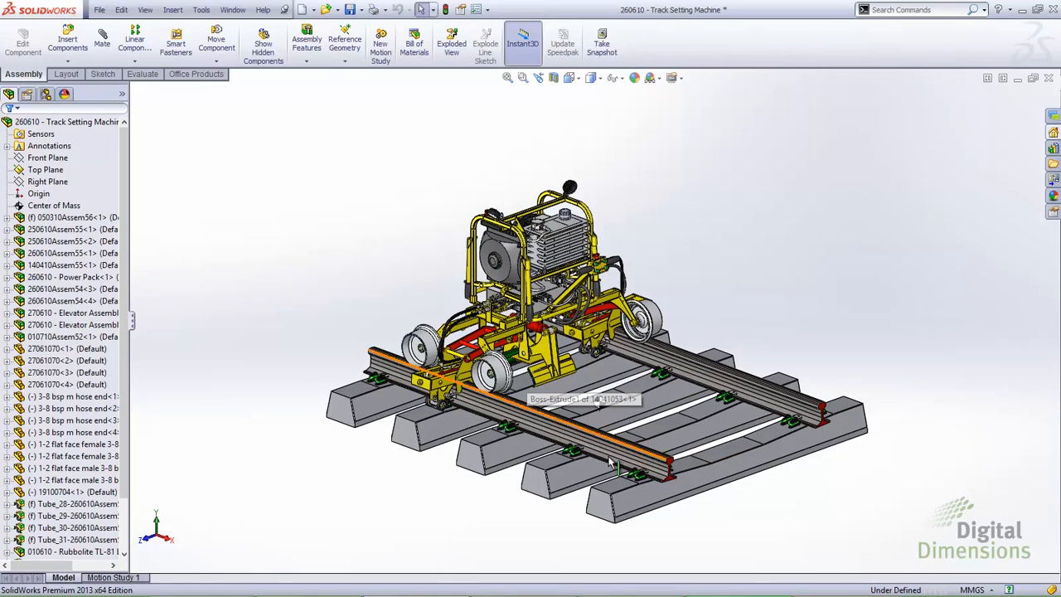
click(76, 222)
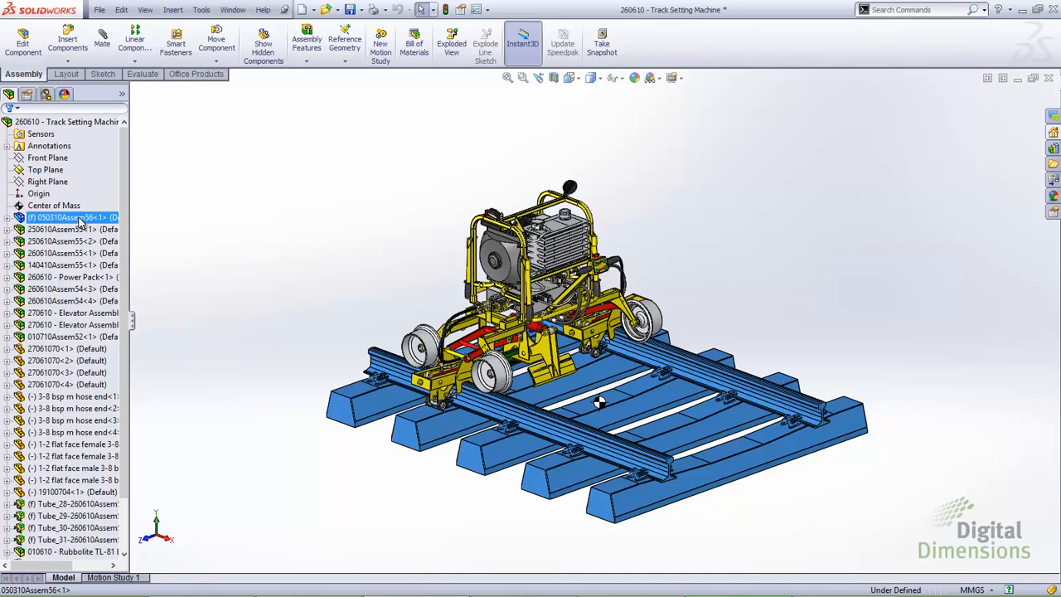
right_click(70, 220)
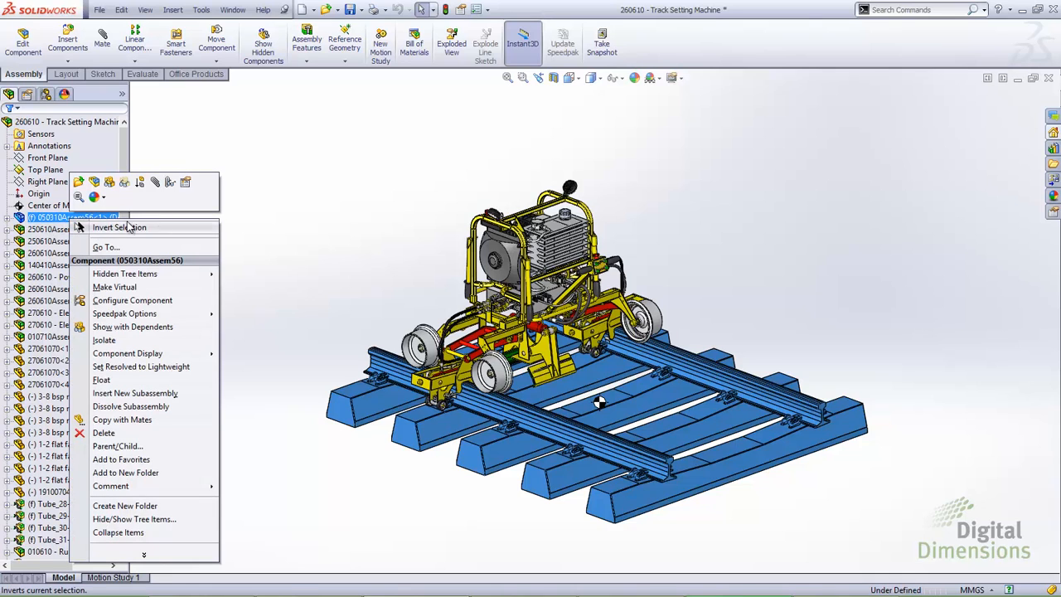
click(185, 182)
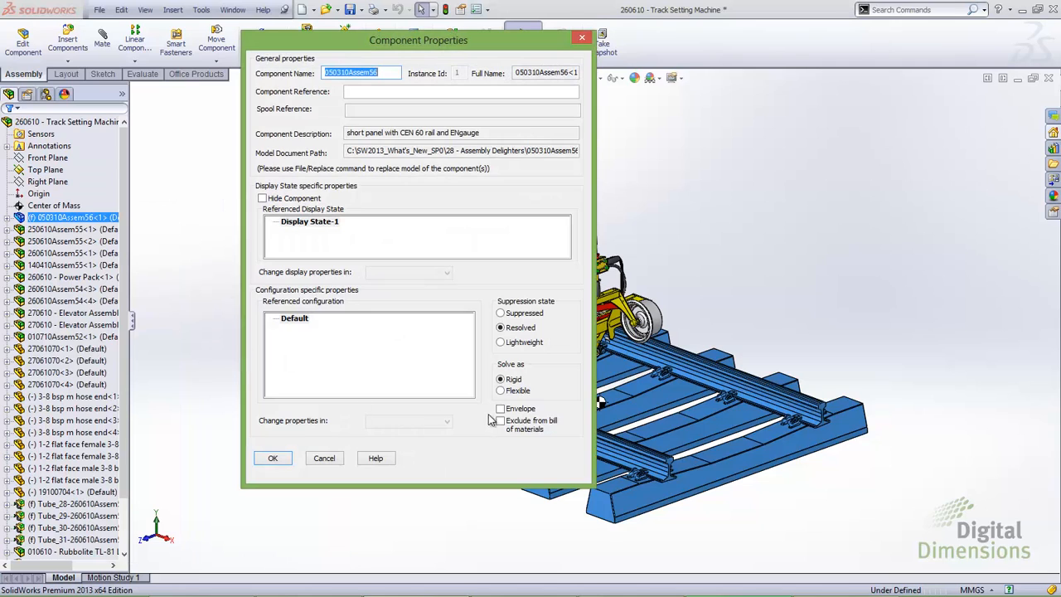
click(502, 409)
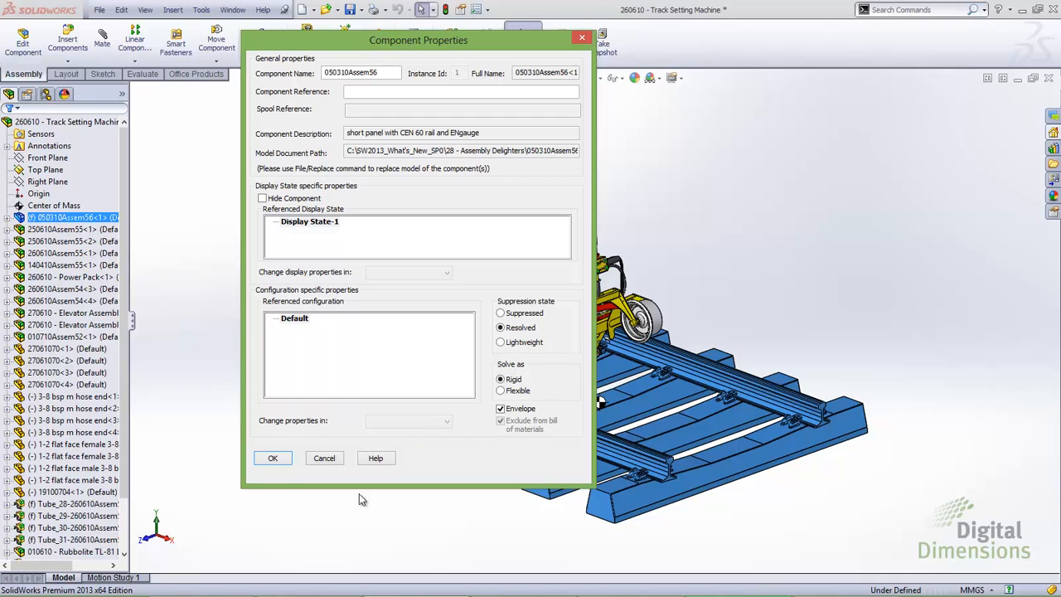
click(273, 459)
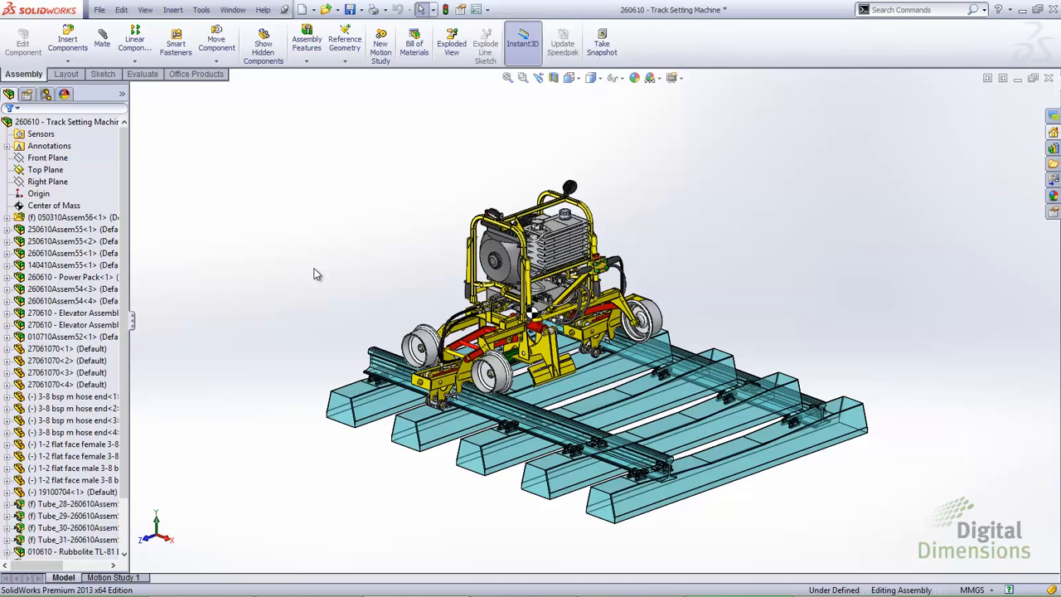
View the Envelope option among the settings for inserting an existing part or assembly, and cancel the insertion.
click(172, 10)
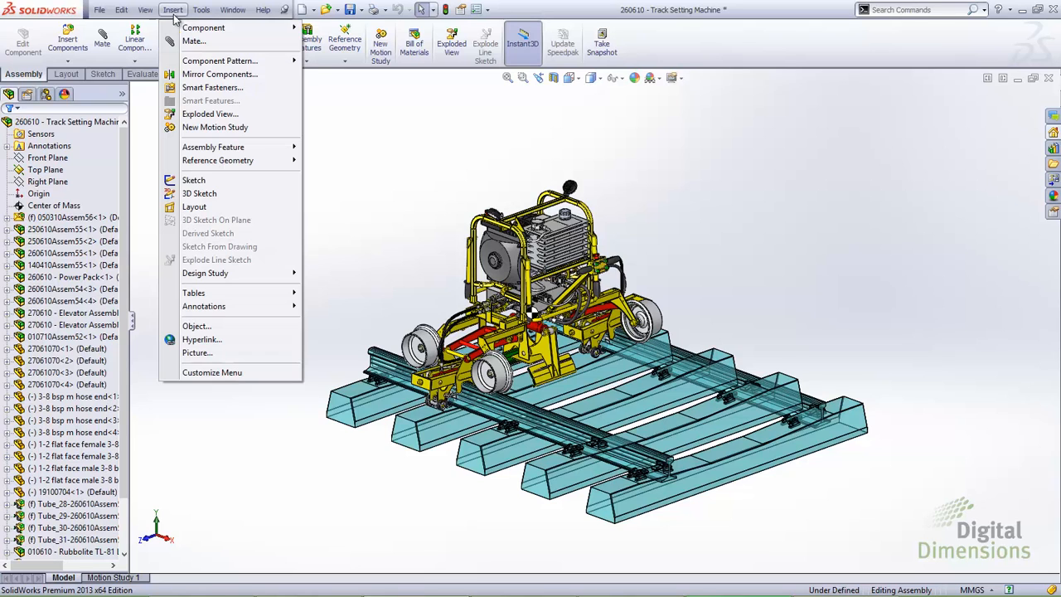
mouse_move(177, 32)
click(357, 29)
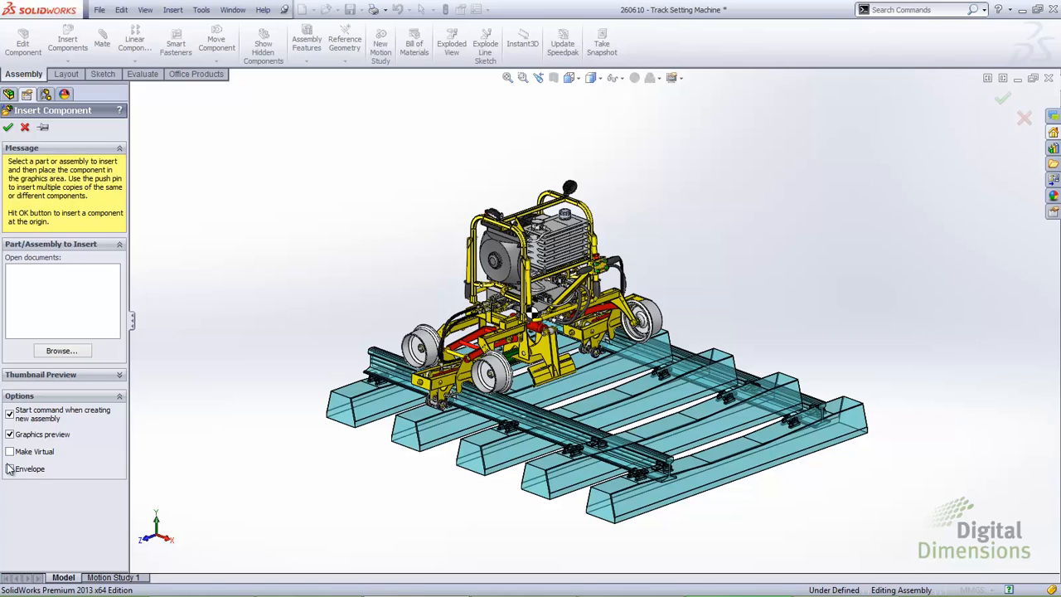
click(24, 128)
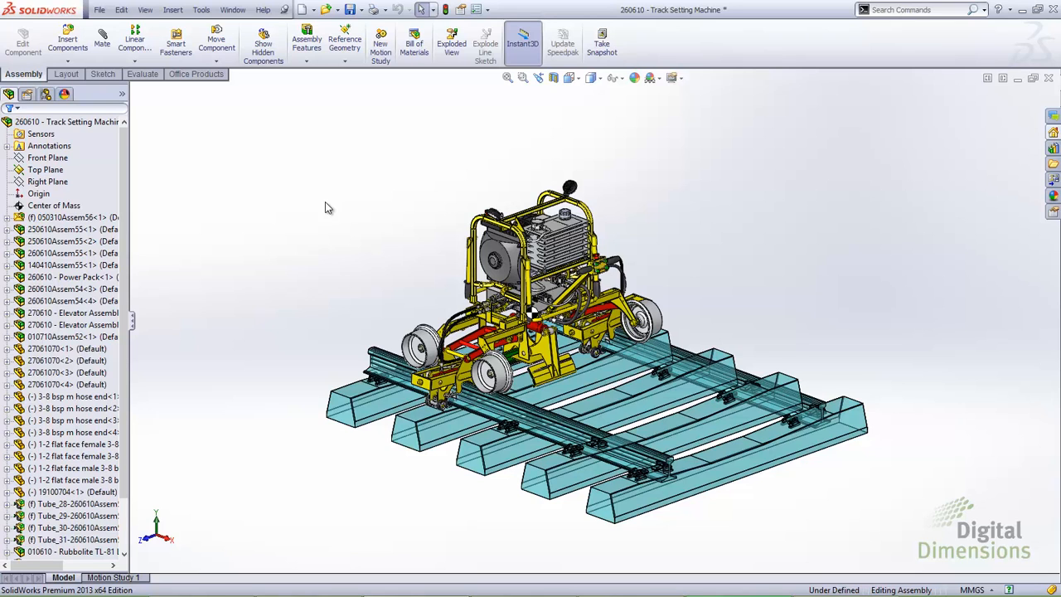
Review the Envelope Components options in the Assemblies system options and close the settings.
click(475, 9)
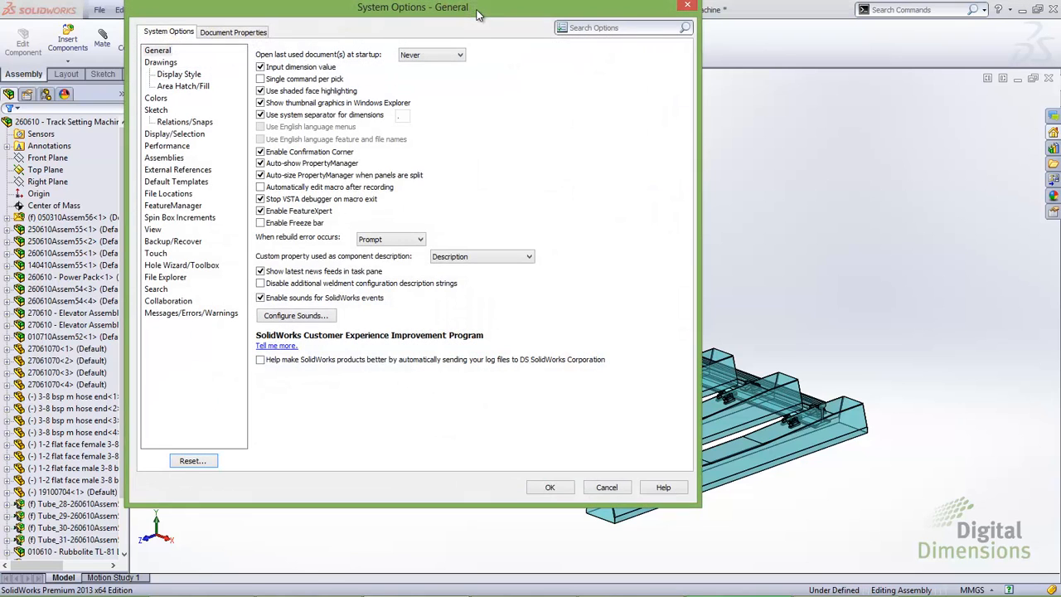
click(165, 160)
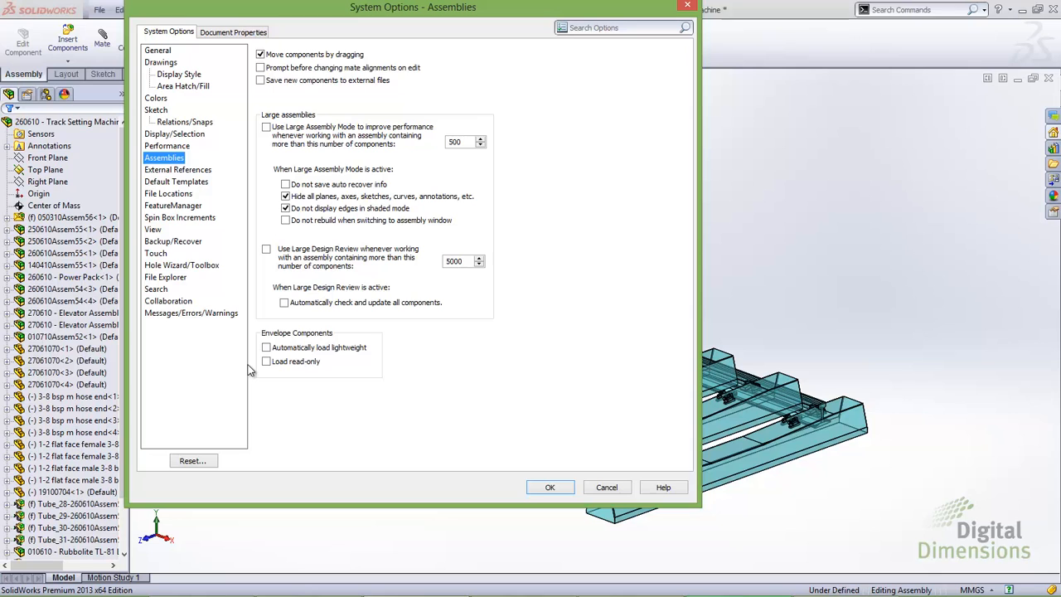
click(549, 487)
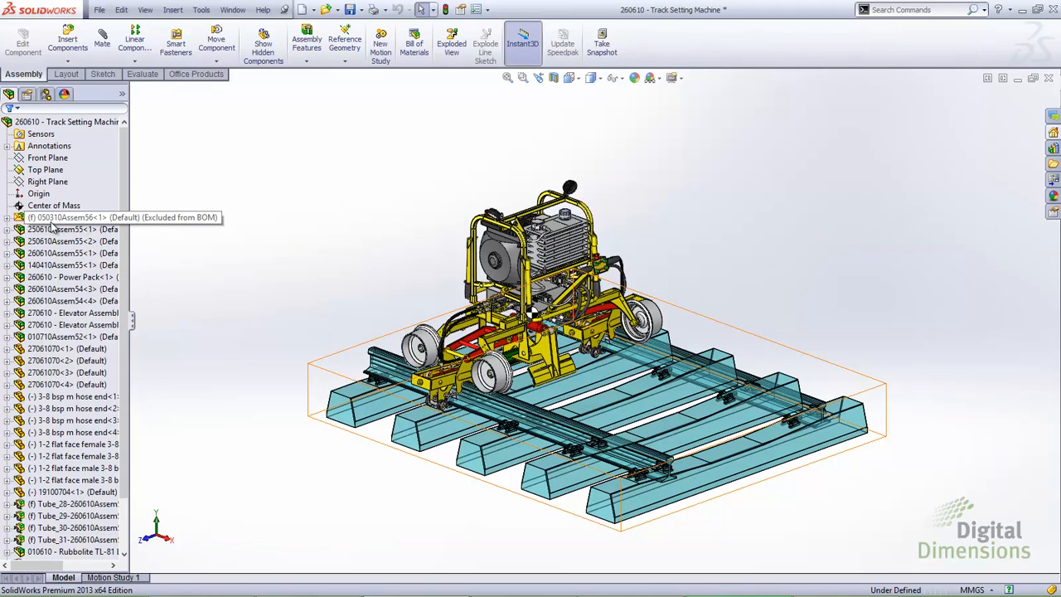
click(52, 219)
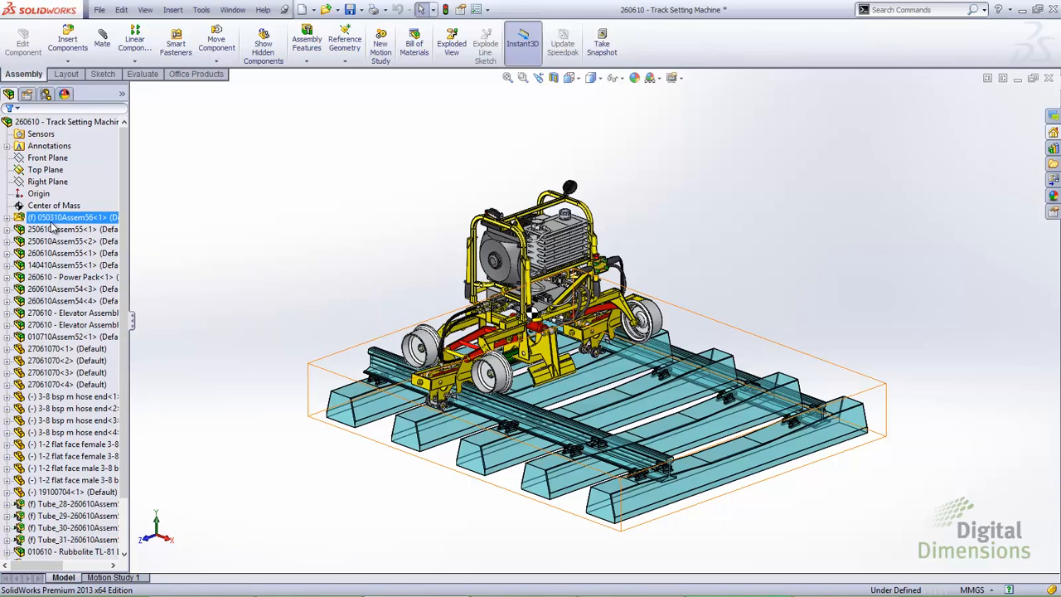
click(284, 189)
click(172, 9)
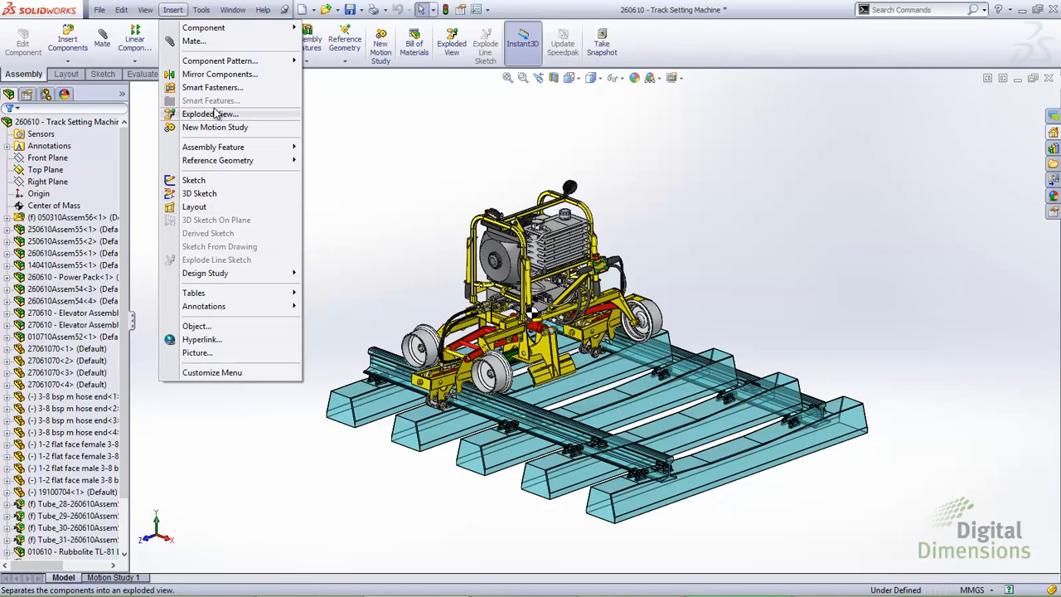
click(404, 131)
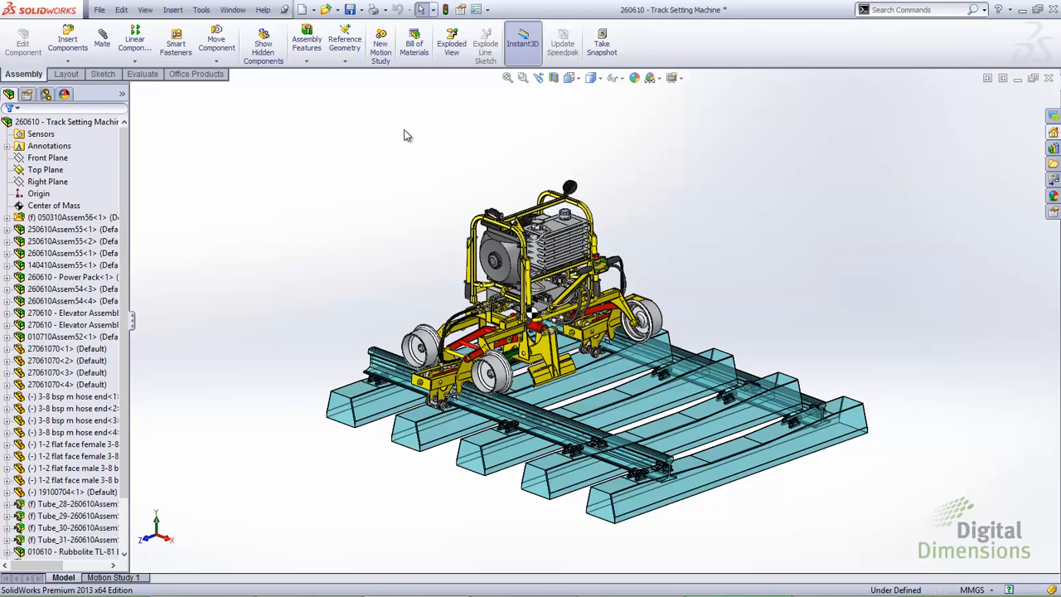
click(46, 94)
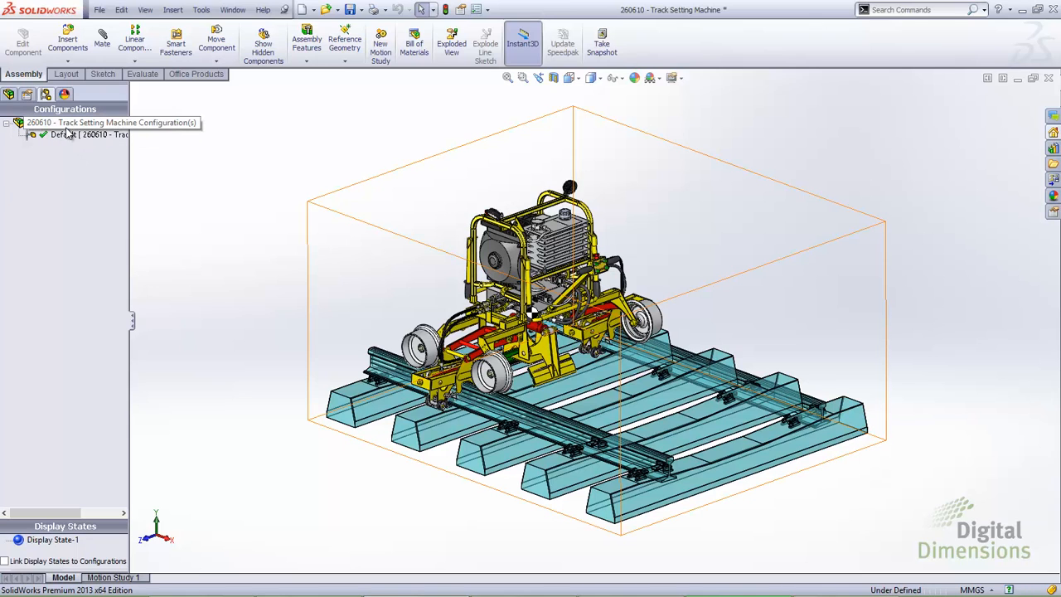
click(8, 93)
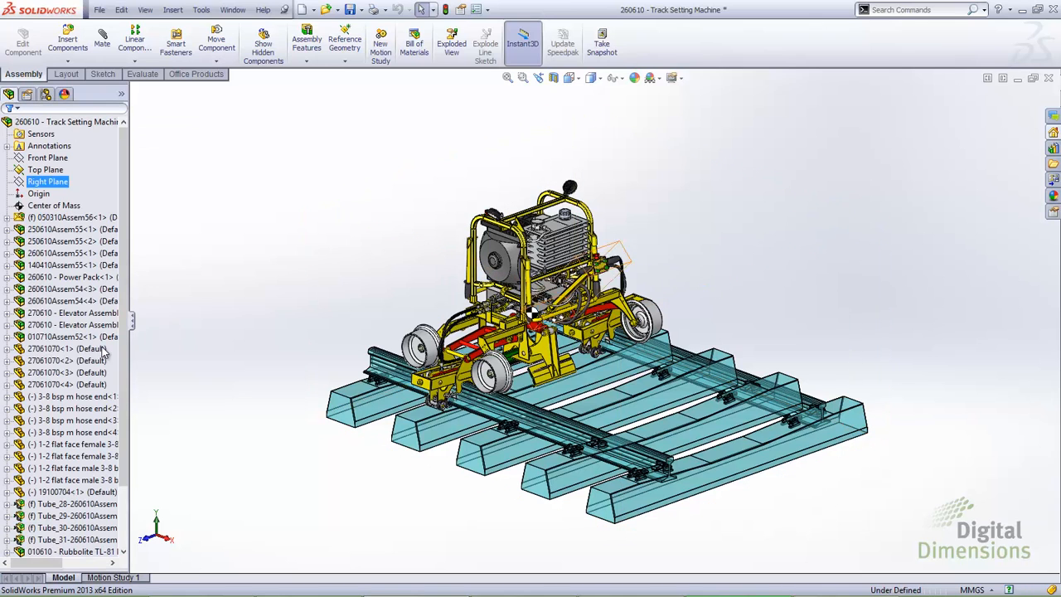
click(66, 360)
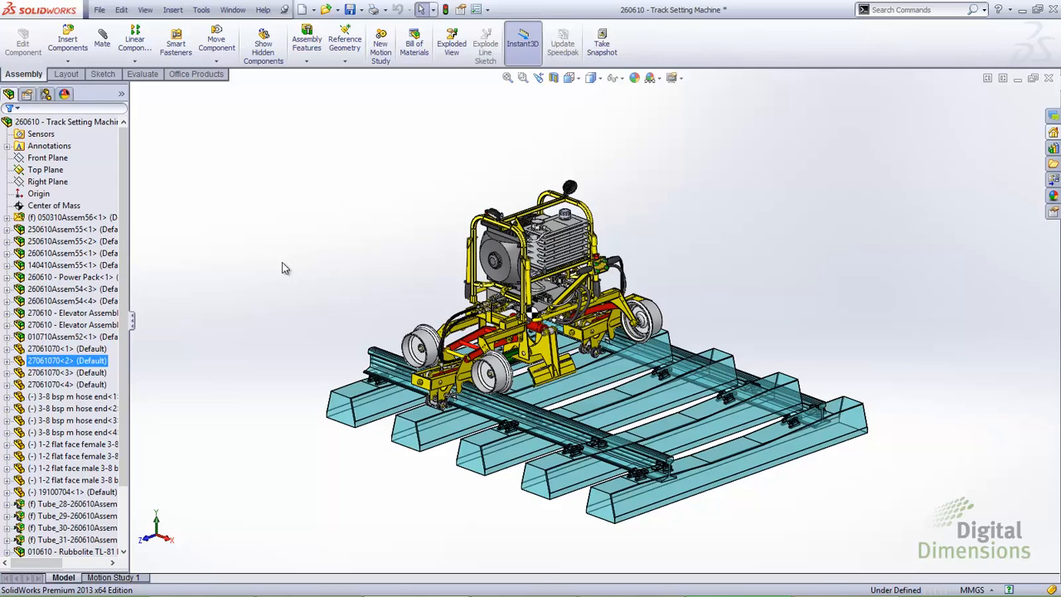
click(895, 252)
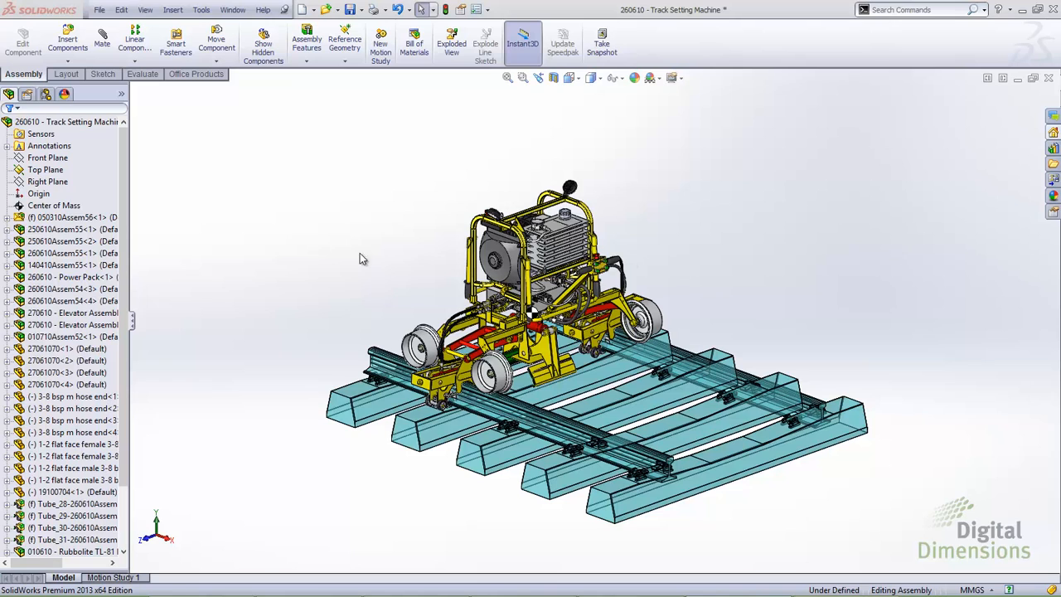
click(66, 219)
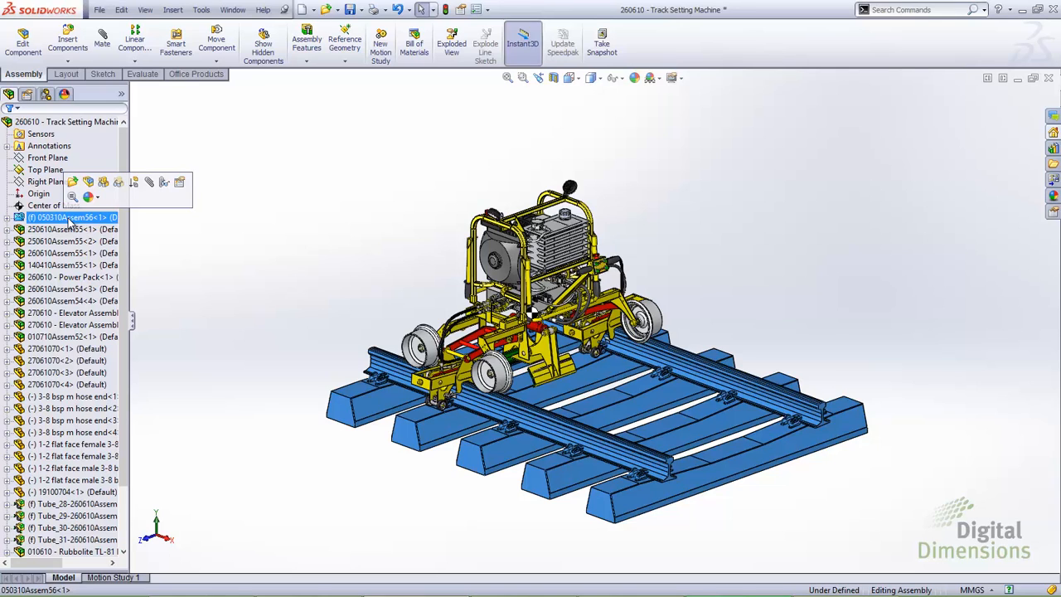
click(907, 240)
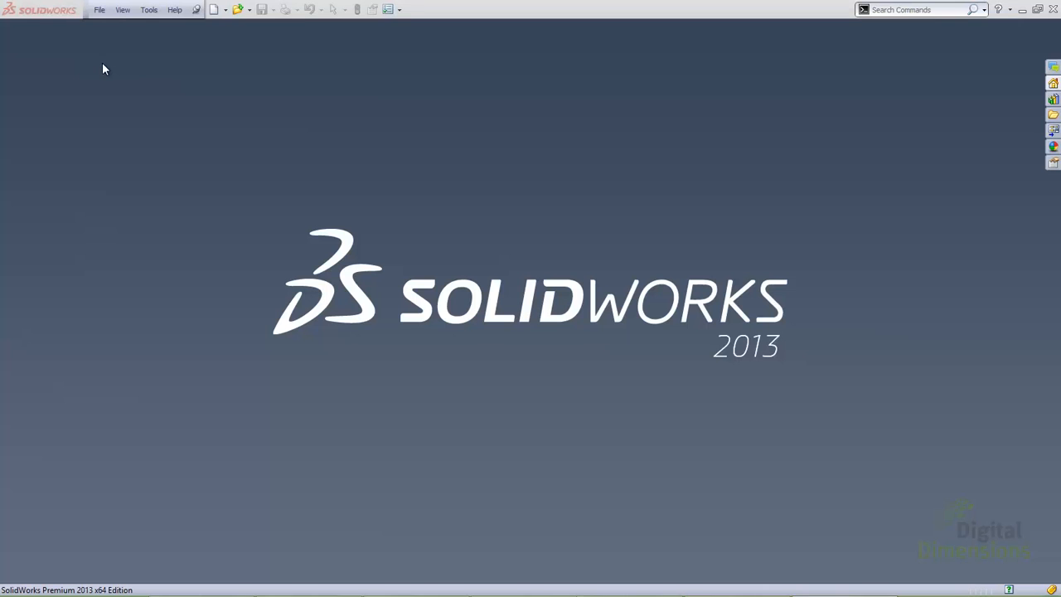
Open the recent Cylinder Assembly and select its 2" Cylinder without Clevis configuration.
click(99, 10)
click(124, 60)
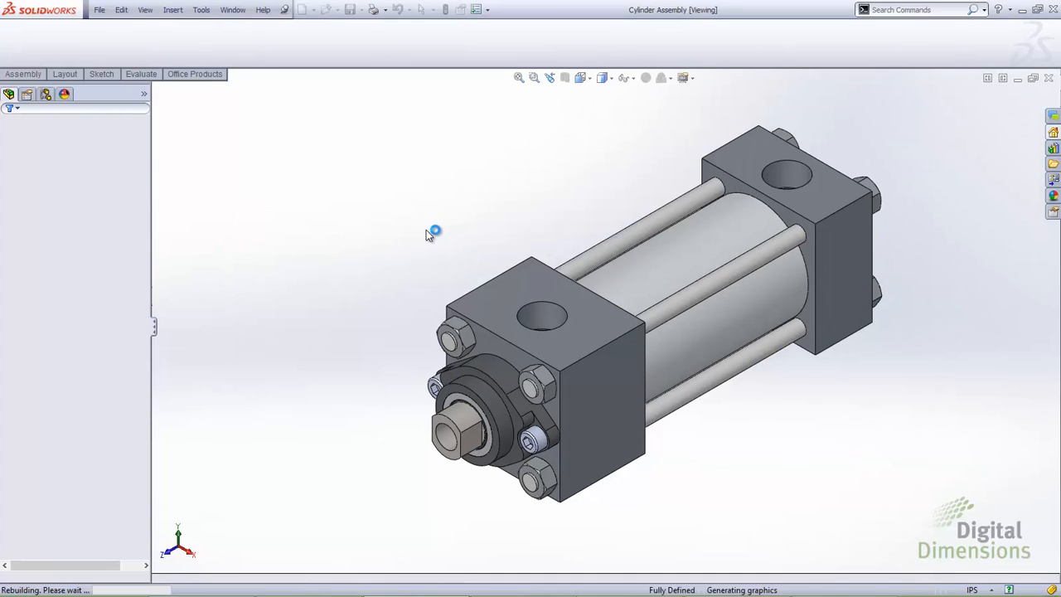
click(46, 93)
click(73, 147)
click(83, 158)
Start a new exploded view for the 2" Cylinder without Clevis configuration and select the two upper tie rods with their front hex nuts.
right_click(76, 158)
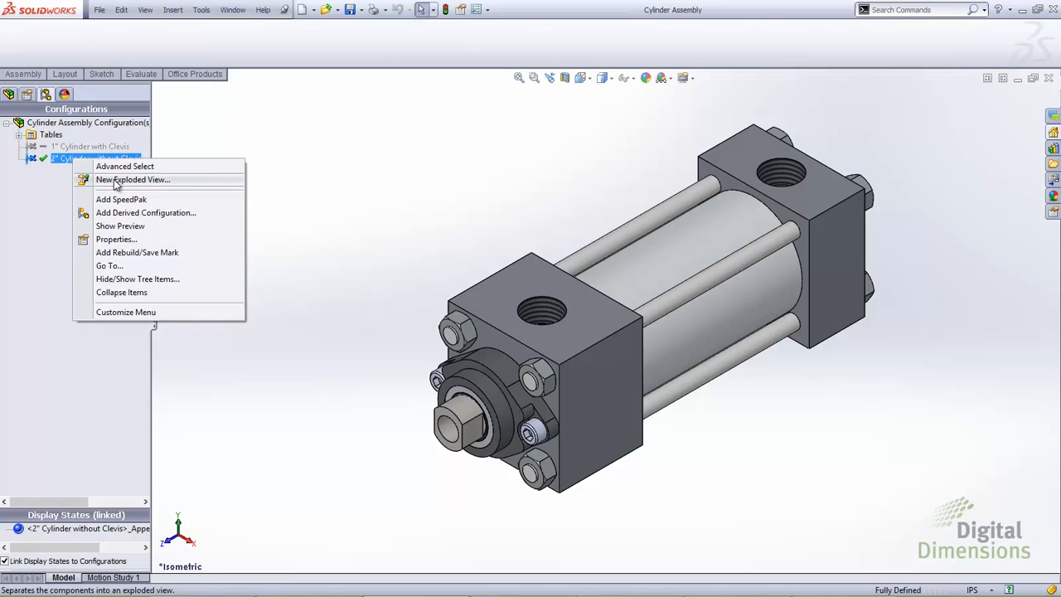
click(112, 179)
click(450, 331)
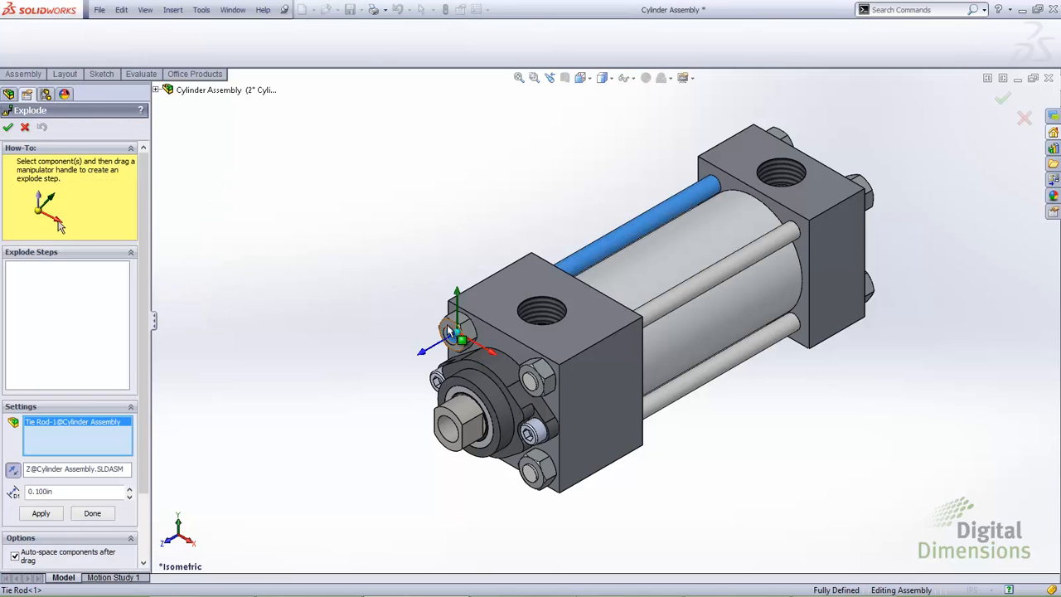
click(456, 333)
click(534, 378)
click(537, 376)
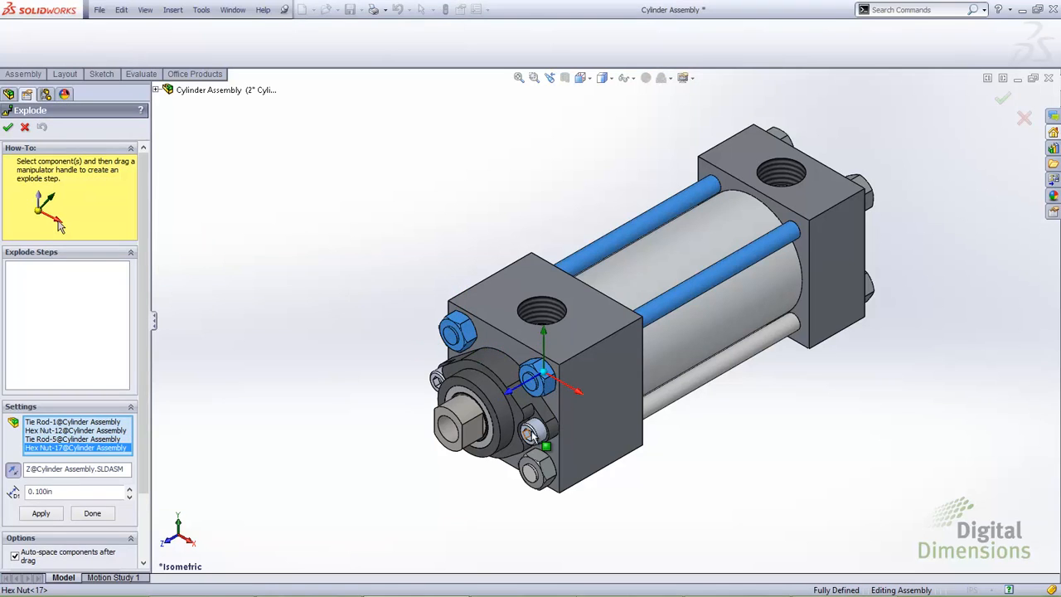
Add one socket head cap screw, the bushing retainer, the bushing and the piston rod to the explode selection.
click(522, 425)
click(494, 403)
click(472, 398)
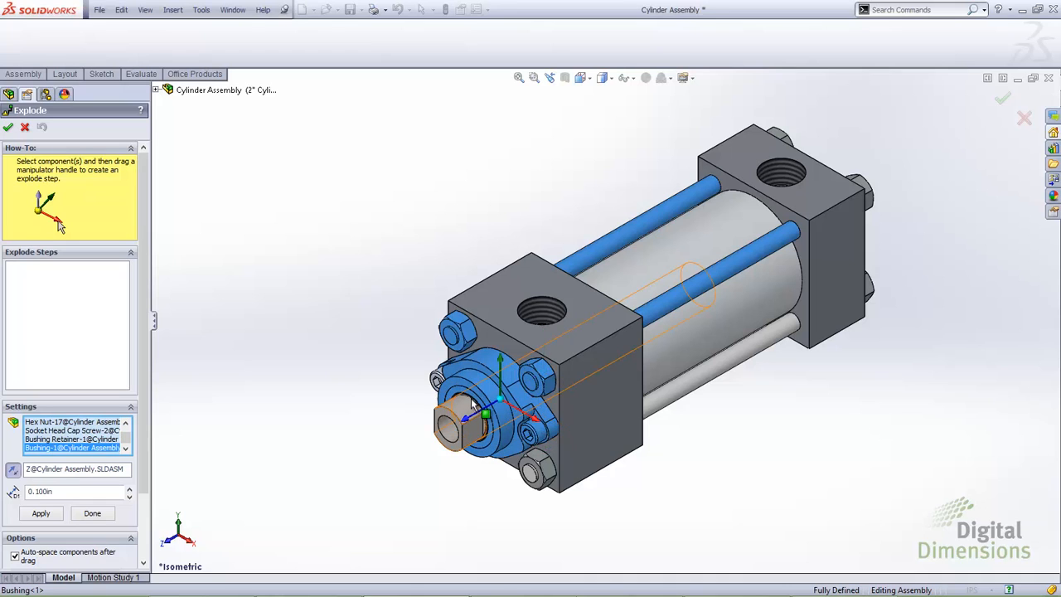
click(470, 402)
click(464, 406)
Add the lower tie rods, their front nuts and the other cap screw, and explode the chain outward about 6.28 in along Z with auto-spacing.
click(530, 474)
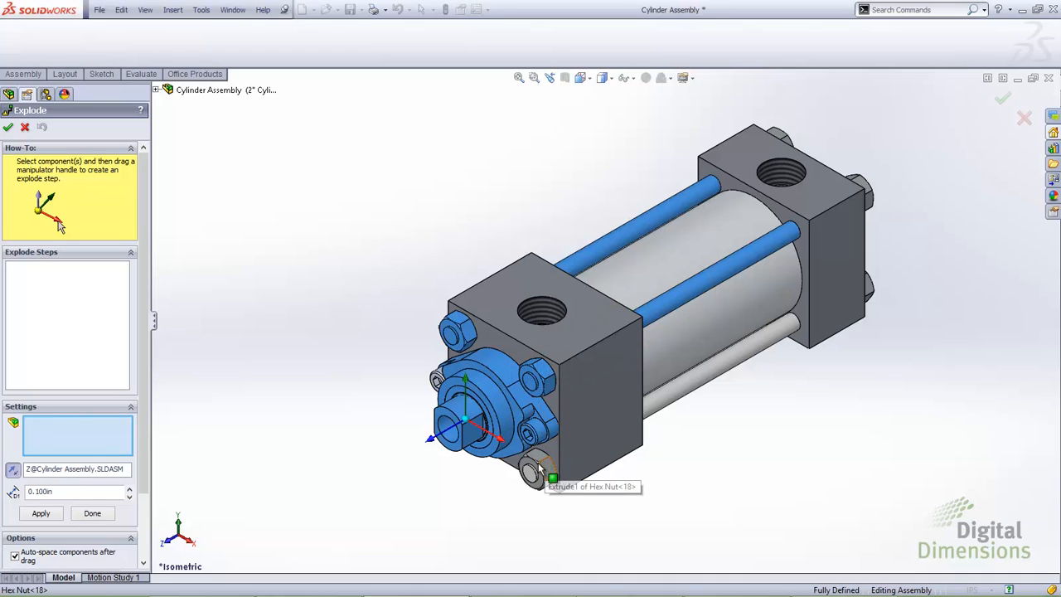
click(530, 475)
click(436, 380)
middle_drag(437, 380, 490, 397)
click(494, 425)
click(496, 419)
middle_drag(438, 334, 392, 407)
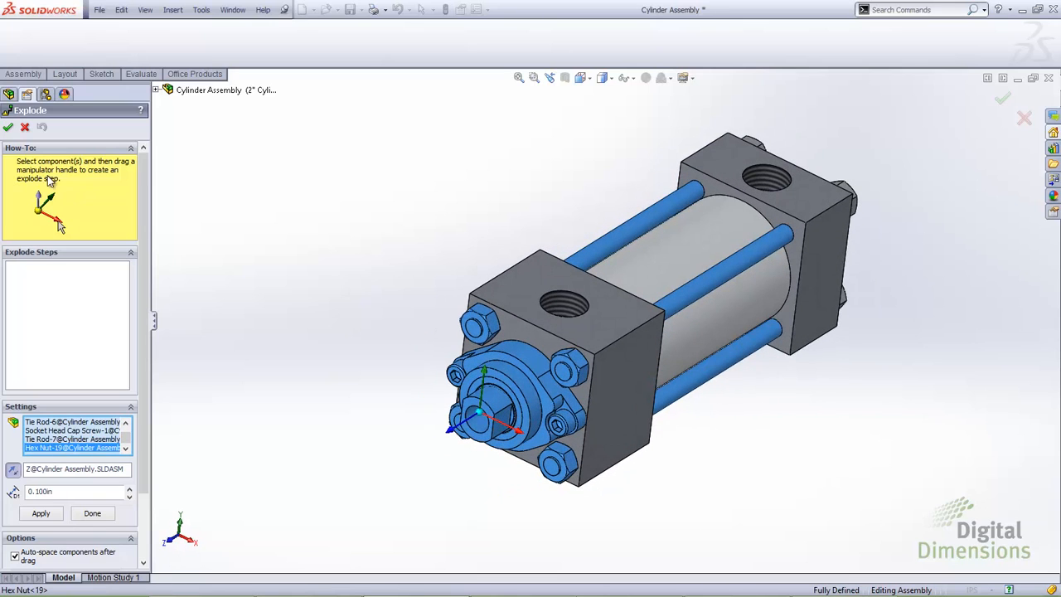
drag(458, 423, 142, 565)
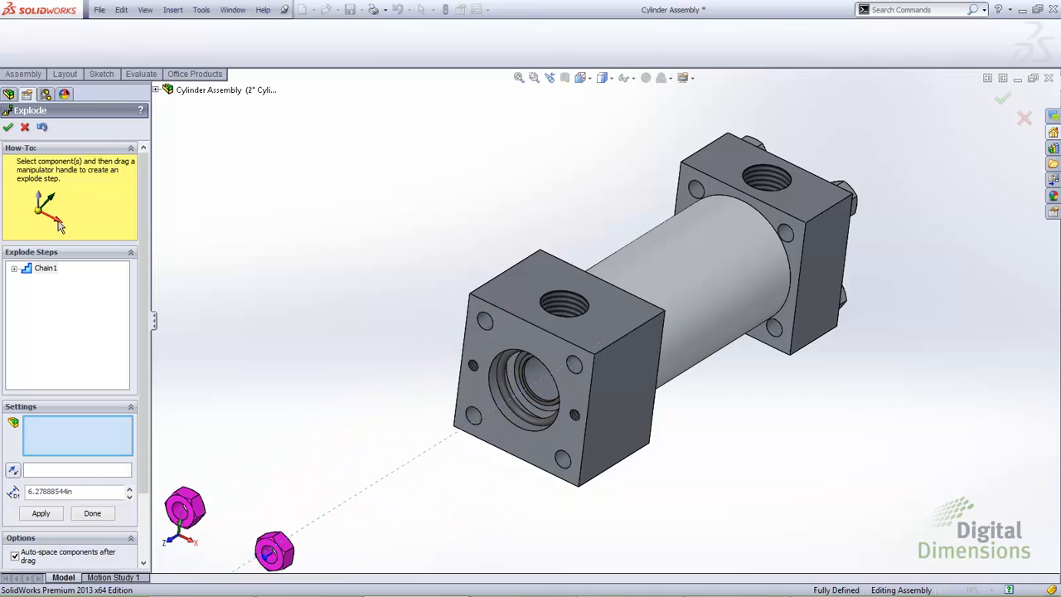
click(8, 127)
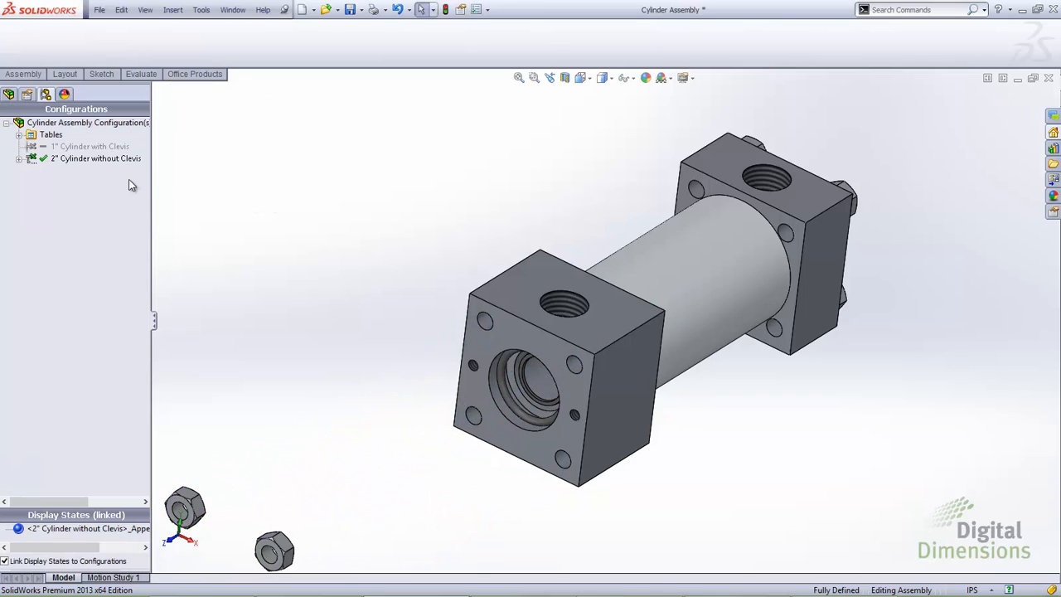
Start a second exploded view for the 2" Cylinder without Clevis configuration and select the two upper tie rods with their rear hex nuts.
click(100, 160)
right_click(97, 162)
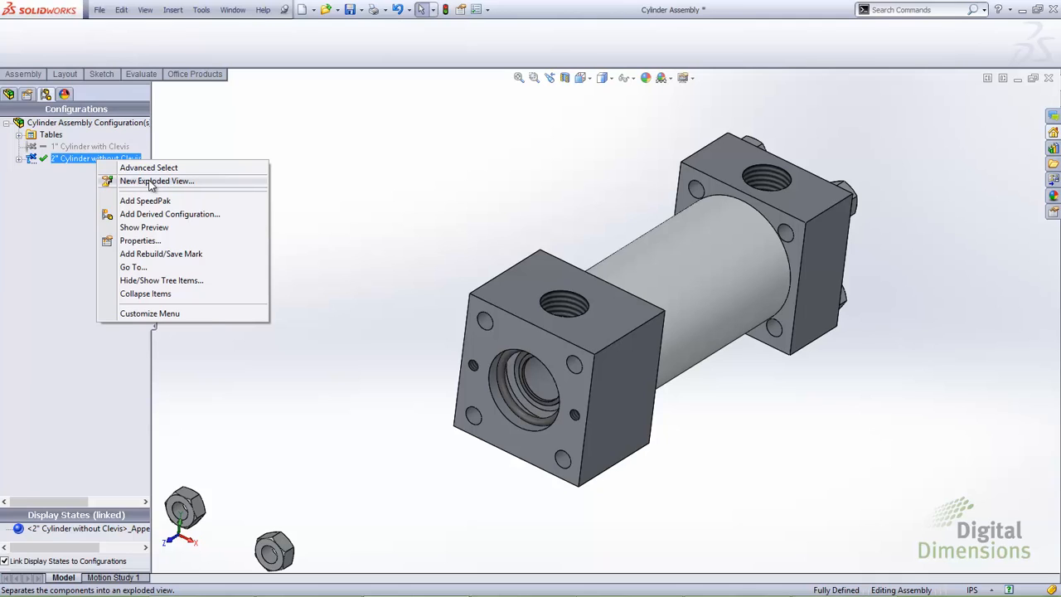
click(151, 186)
middle_drag(531, 190, 628, 340)
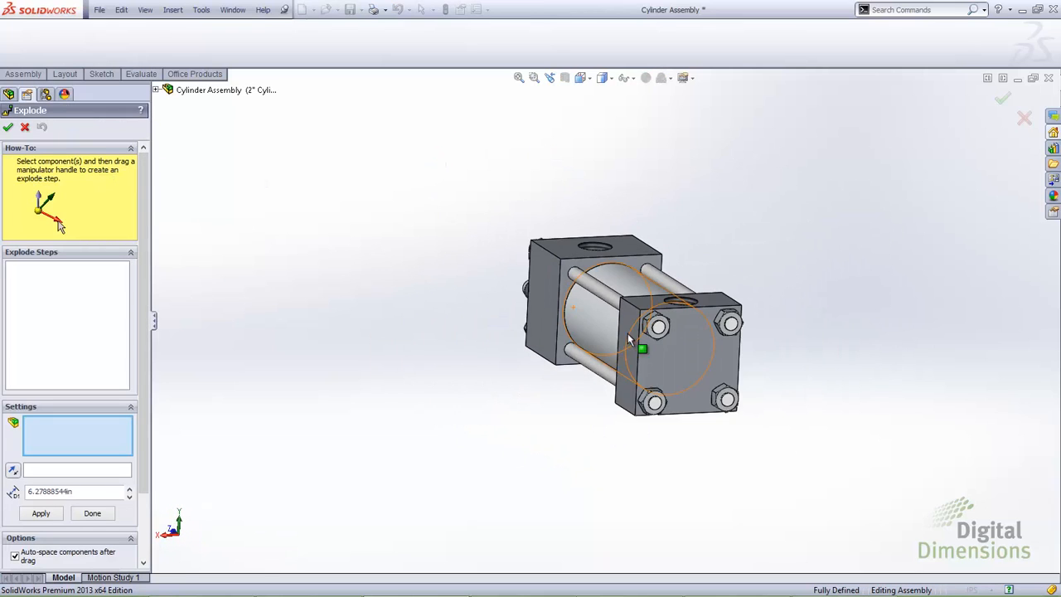
scroll(629, 340, down, 5)
click(683, 337)
click(658, 331)
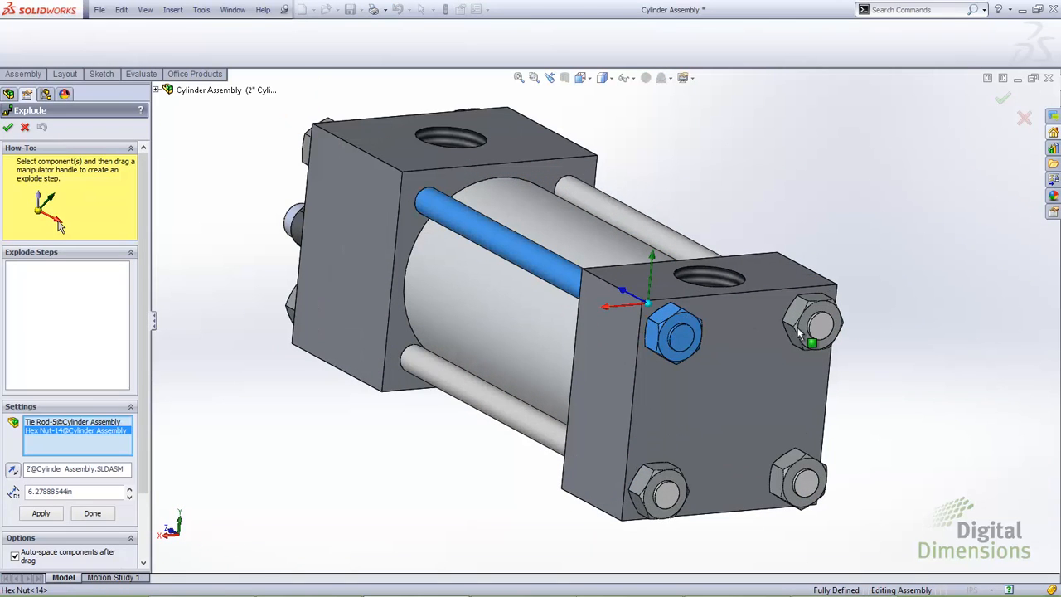
click(814, 325)
click(797, 322)
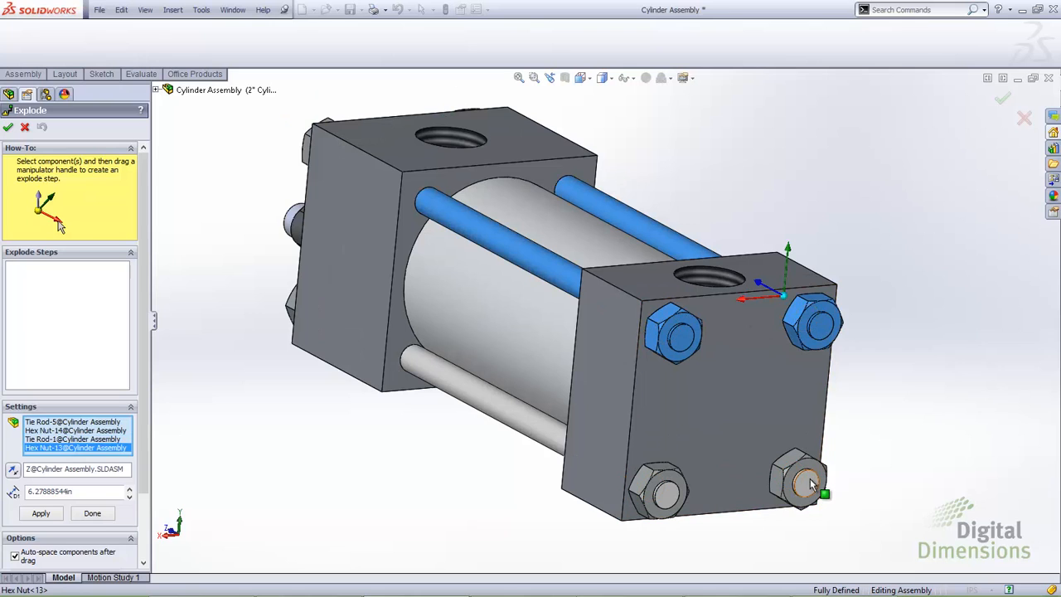
Add the lower tie rods with their rear hex nuts and explode the chain about 6.61 in along Z out of the rear end.
click(810, 485)
click(806, 457)
click(669, 490)
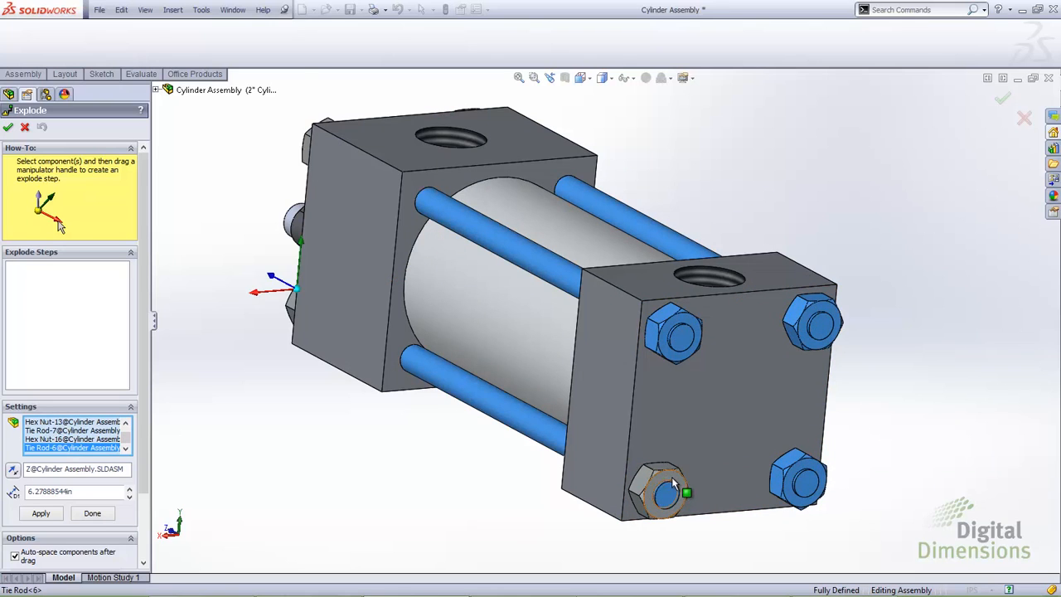
click(671, 485)
scroll(710, 471, up, 3)
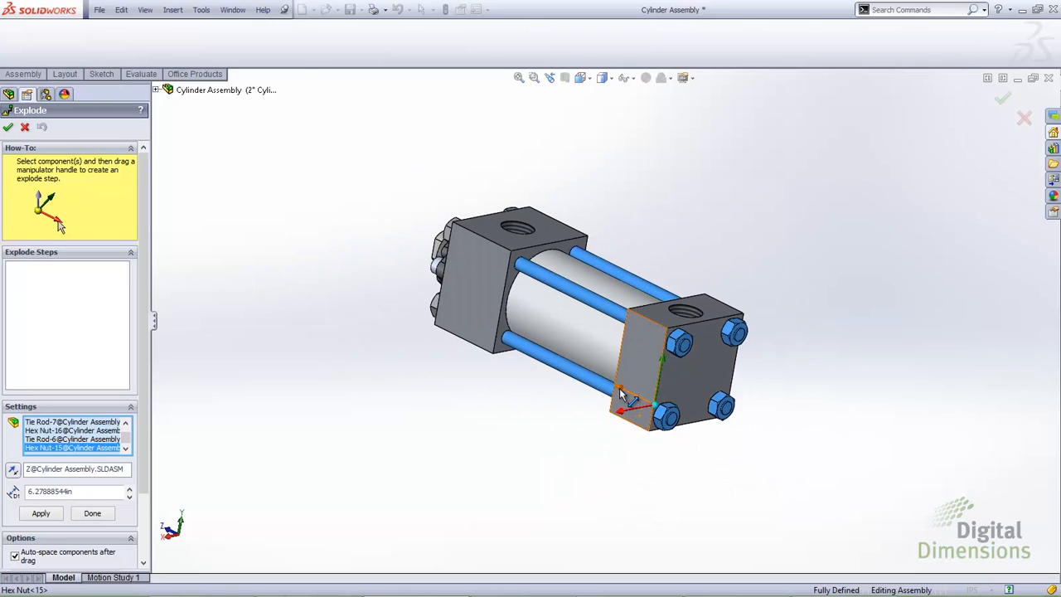
drag(618, 391, 876, 537)
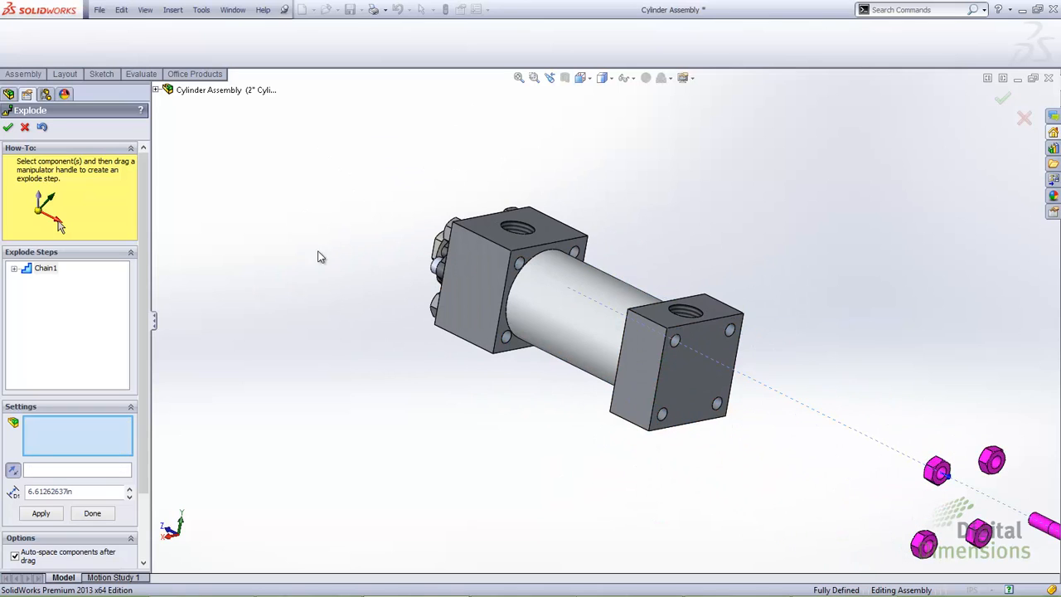
click(7, 127)
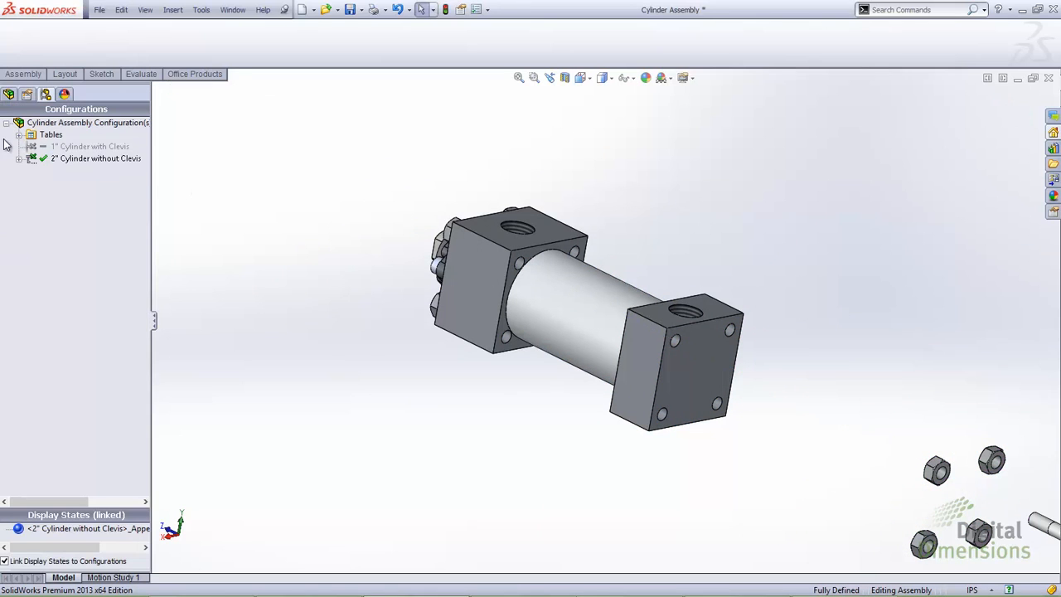
Show the exploded views stored under the 2" Cylinder without Clevis configuration, switching between them and ending on ExplView2.
click(19, 158)
double_click(83, 182)
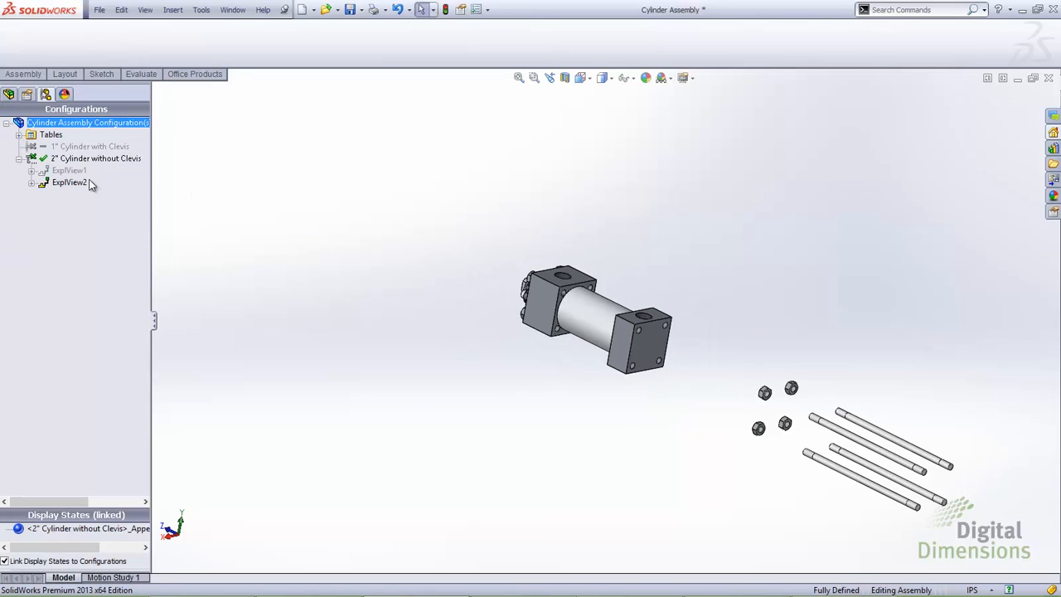
double_click(64, 172)
double_click(73, 194)
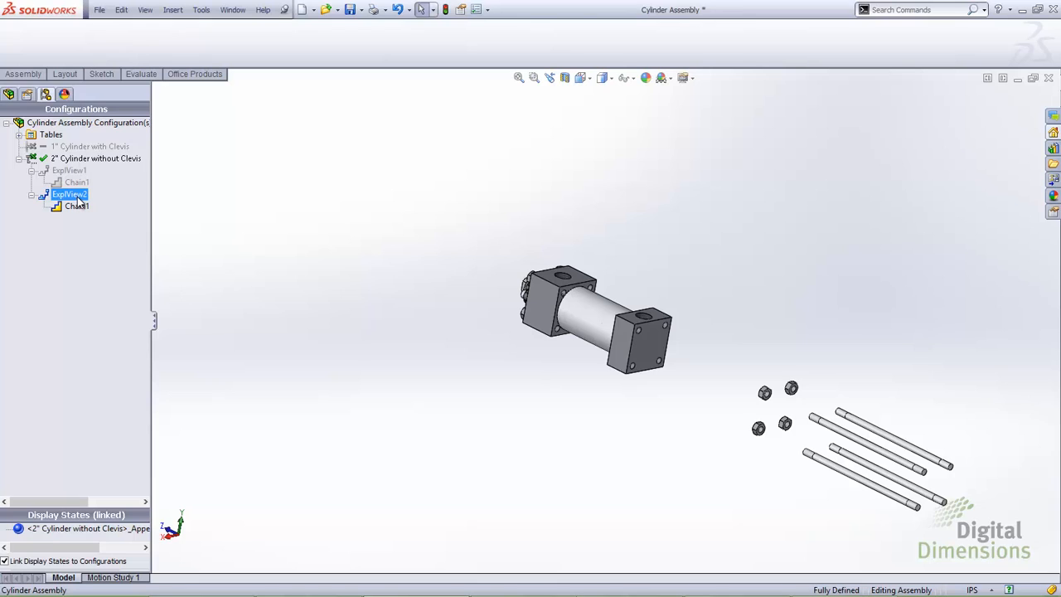
Copy ExplView2 into the 1" Cylinder with Clevis configuration and activate that configuration.
click(77, 195)
click(85, 149)
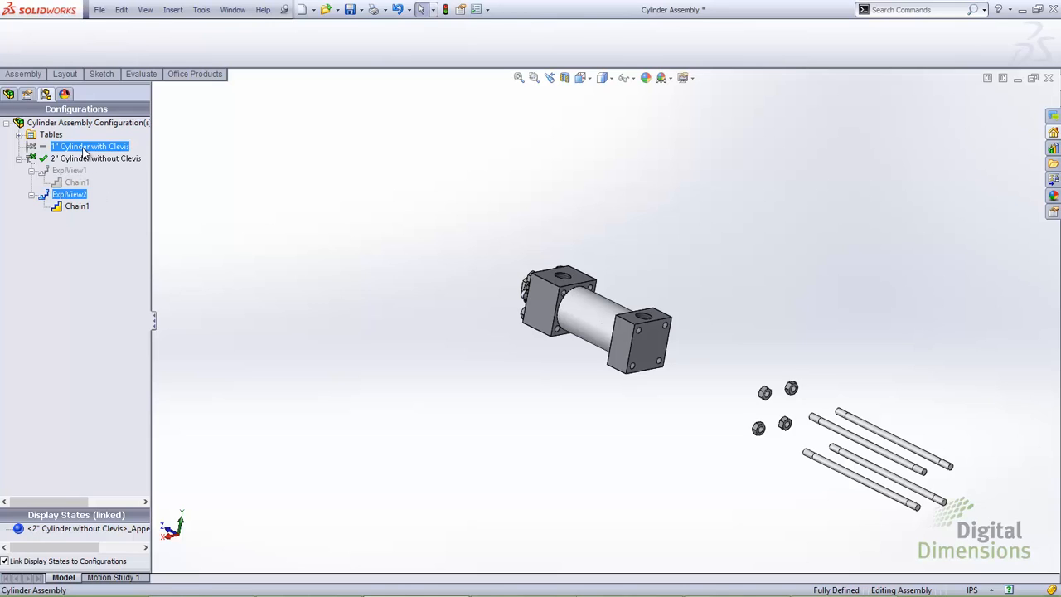
click(83, 147)
double_click(109, 147)
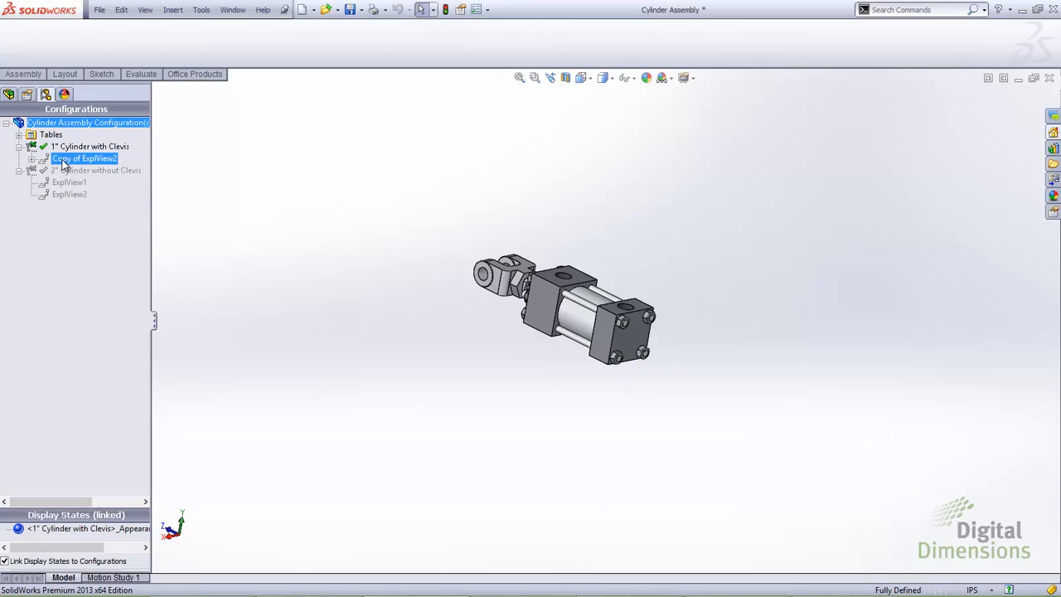
Activate the 2" Cylinder without Clevis configuration and make a drawing from the assembly with the Custom template.
click(112, 172)
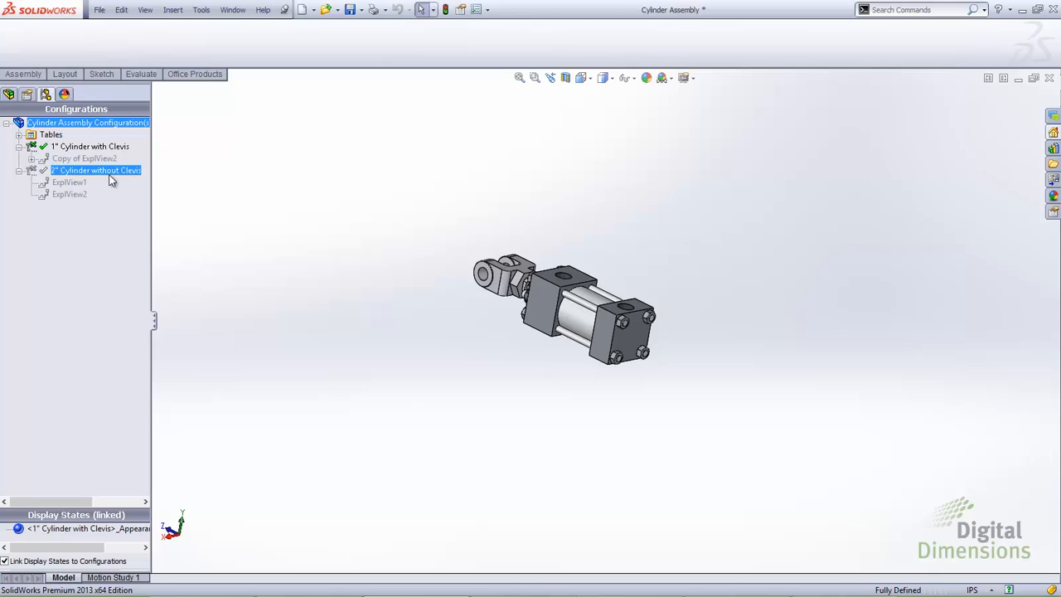
double_click(94, 171)
click(237, 183)
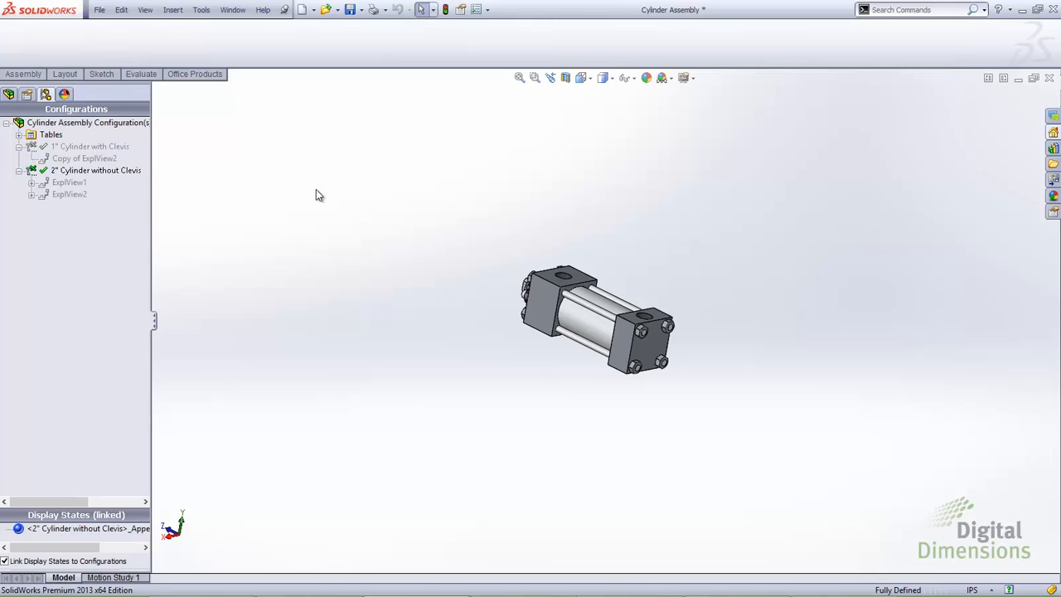
click(100, 9)
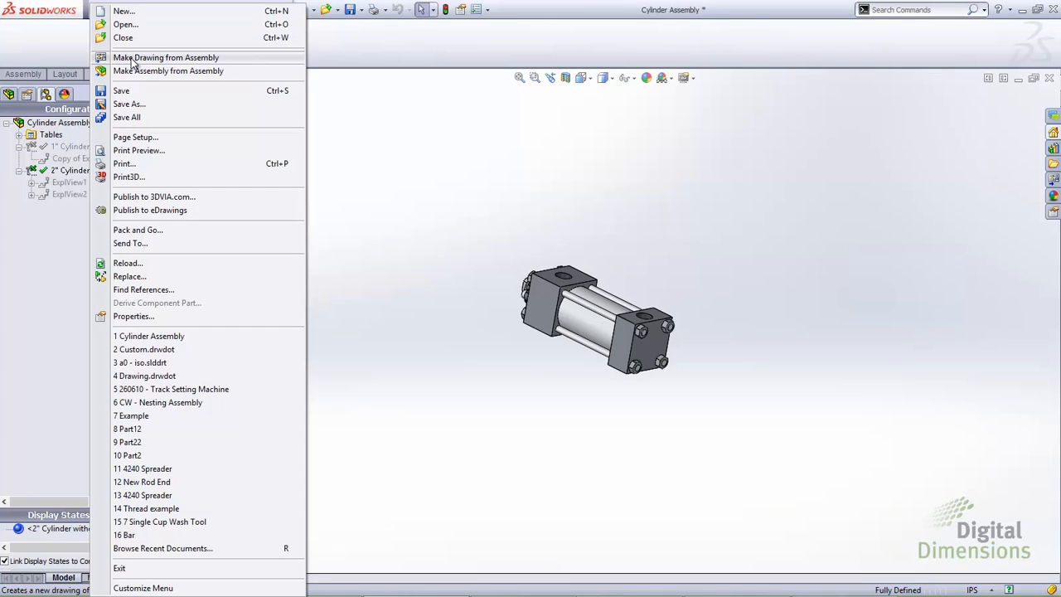
click(162, 57)
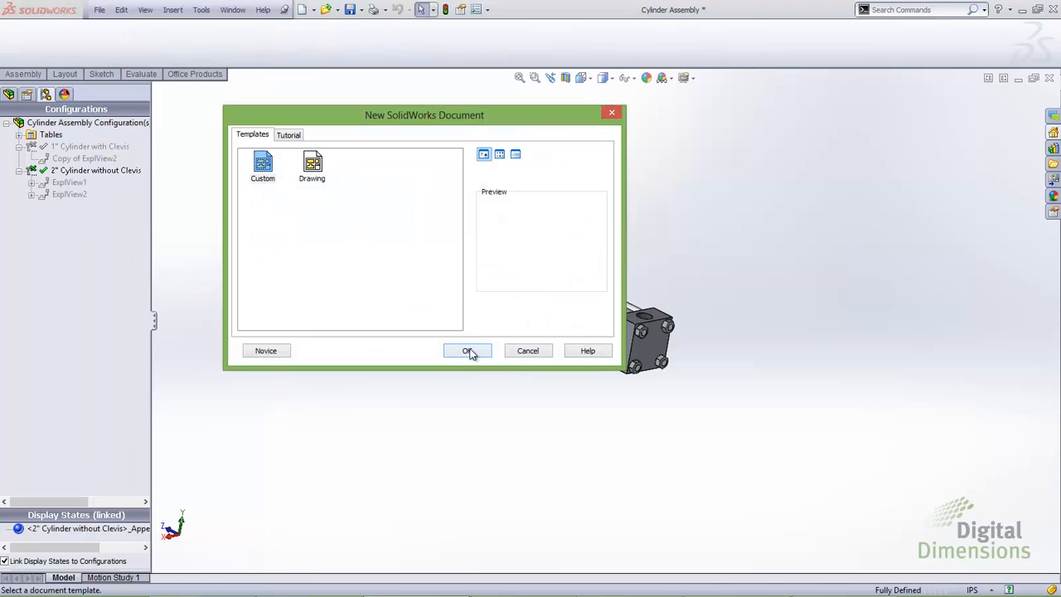
click(466, 351)
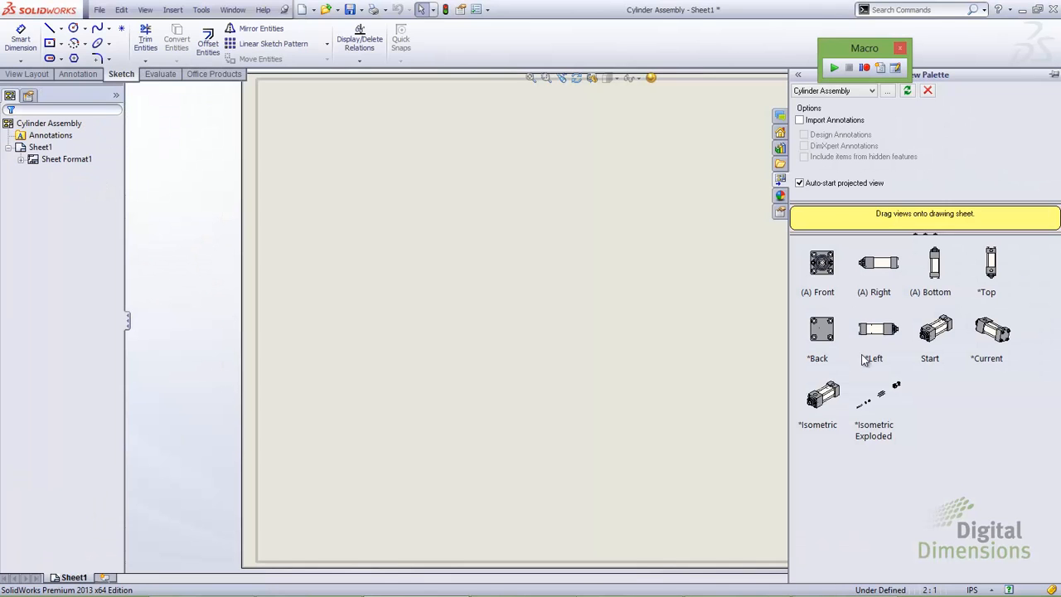
Place the Isometric Exploded view on the drawing sheet and set its custom scale to 1:1.
mouse_move(883, 400)
mouse_down()
mouse_move(520, 374)
mouse_move(497, 291)
mouse_move(538, 261)
mouse_up()
scroll(115, 373, down, 3)
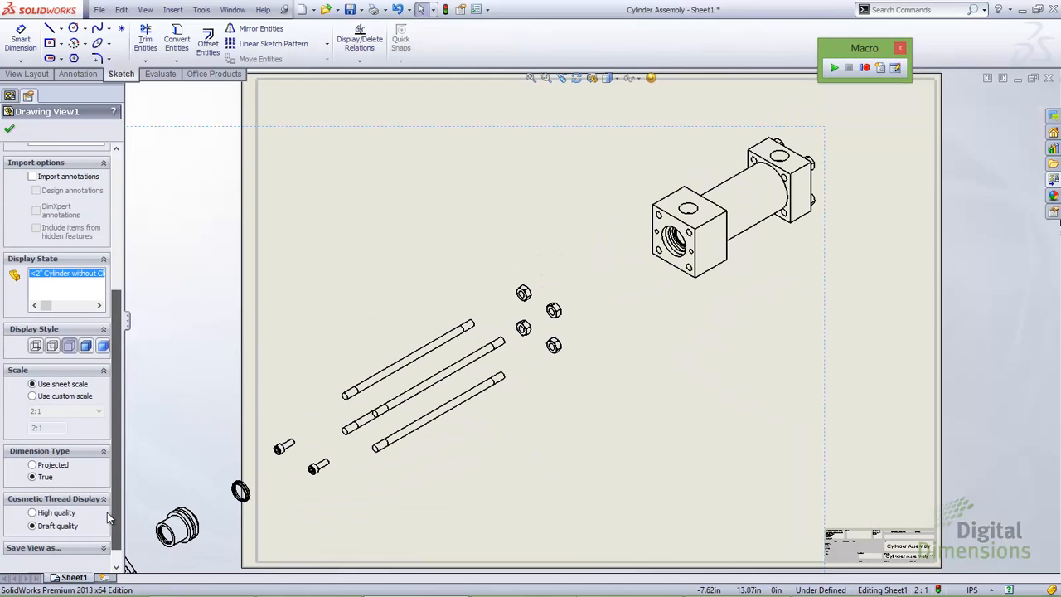
click(33, 395)
click(75, 411)
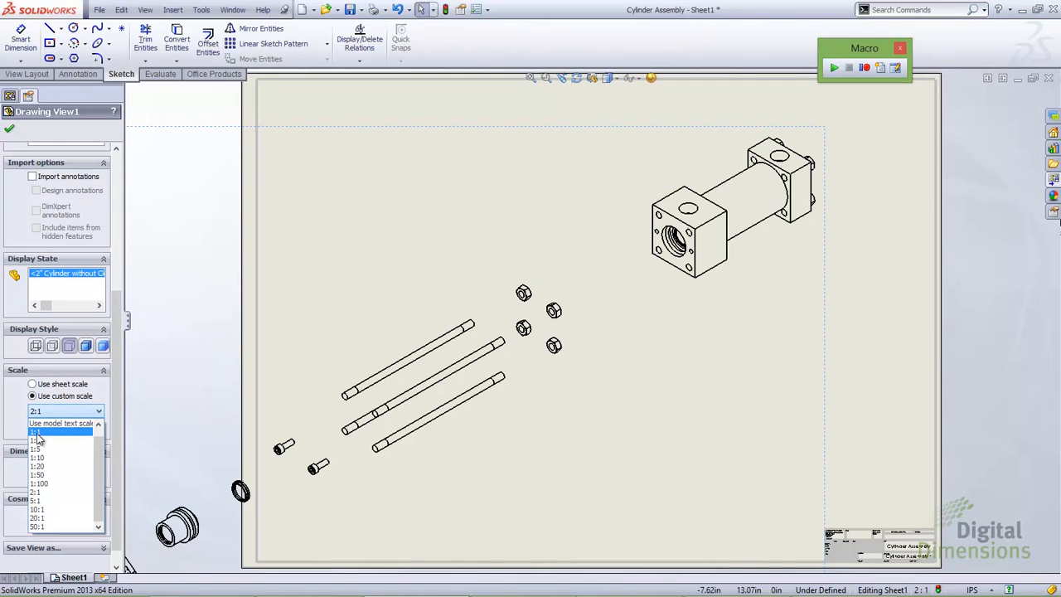
click(50, 431)
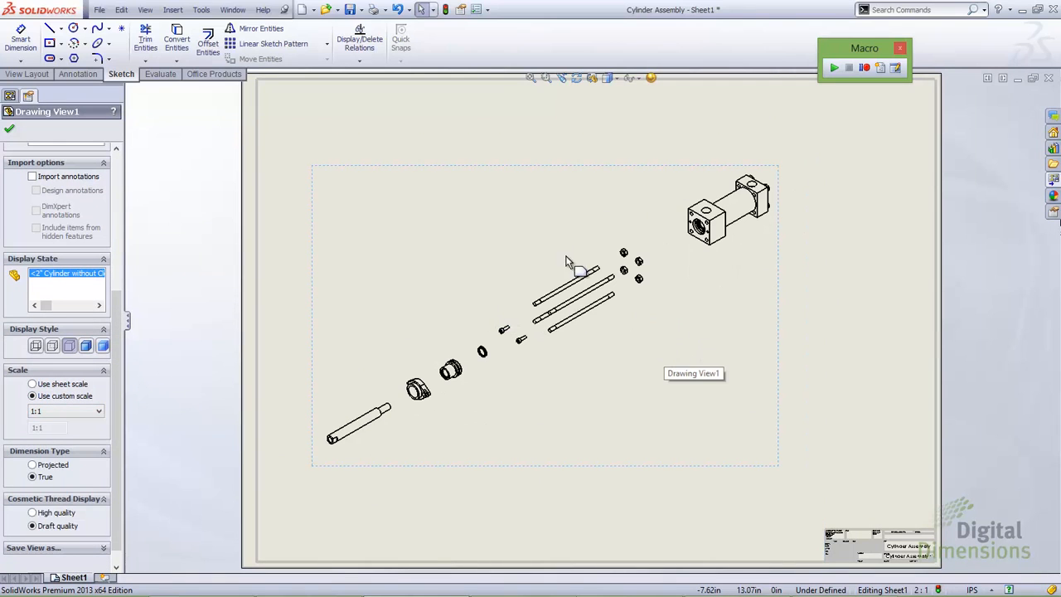
View the exploded view choices in the drawing view's reference configuration settings, keeping ExplView1.
scroll(107, 200, up, 5)
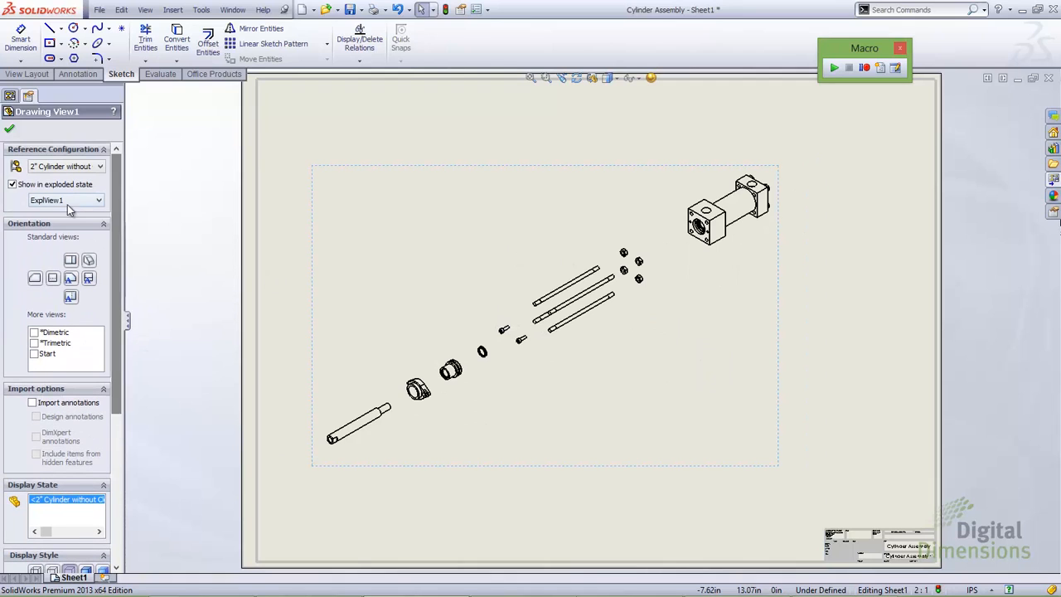
click(67, 200)
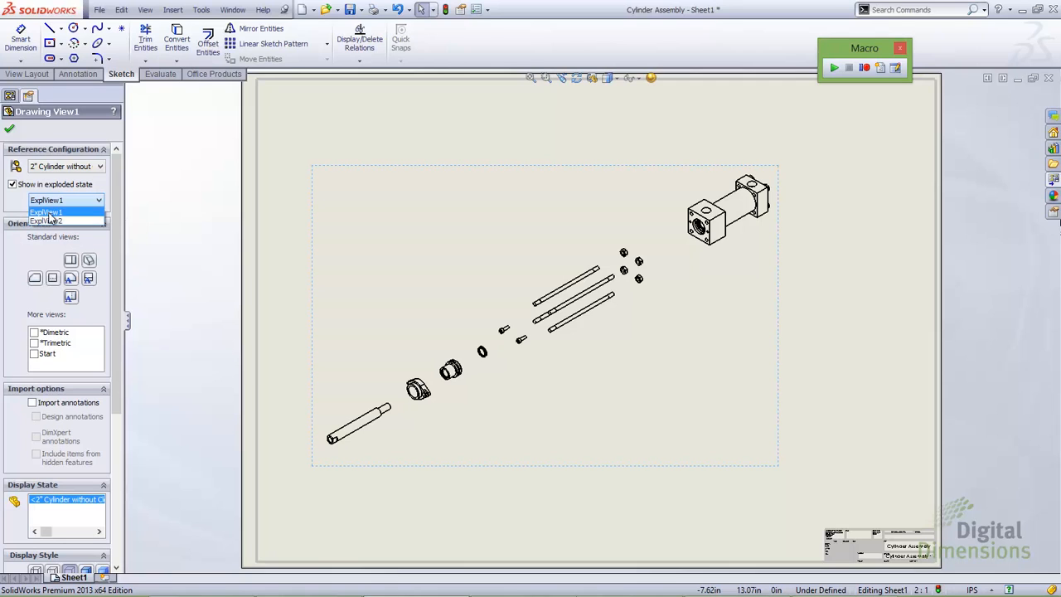
click(391, 216)
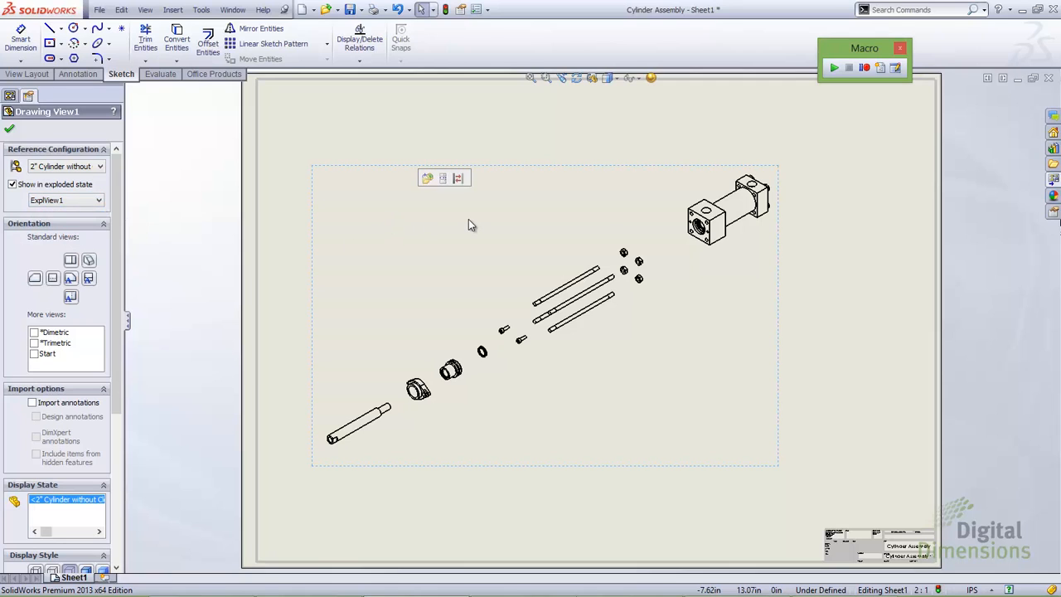
Review the exploded view choices in the Drawing View Properties and accept them with ExplView1 kept.
right_click(468, 218)
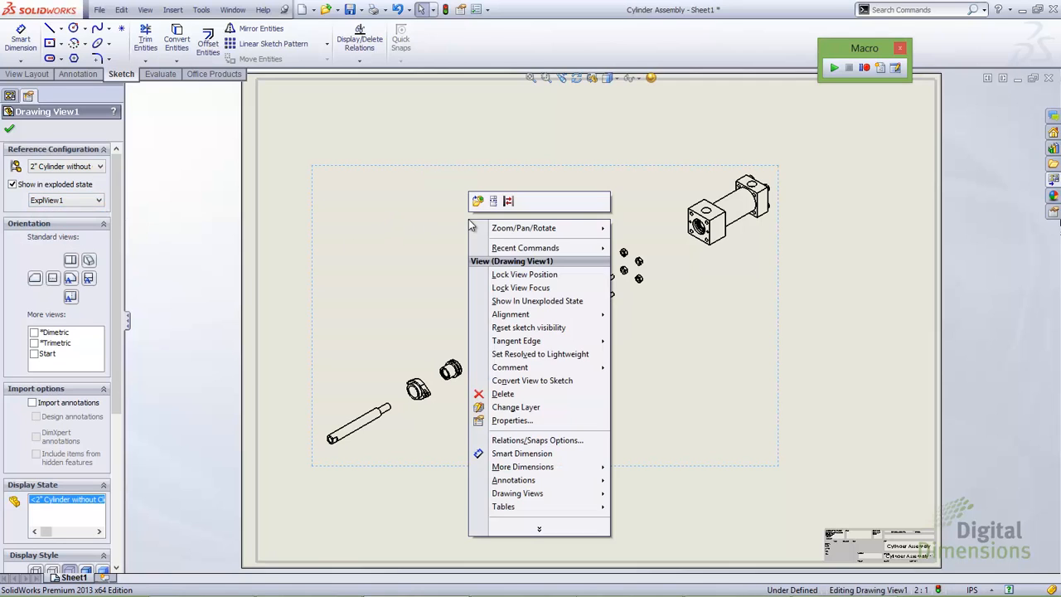
click(511, 421)
click(319, 282)
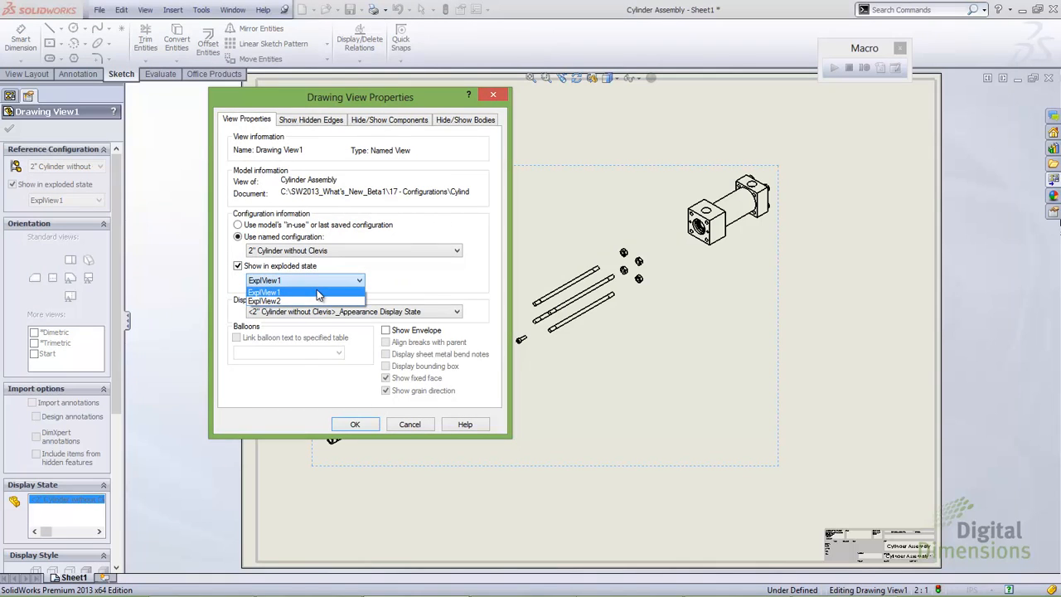
click(347, 431)
click(355, 424)
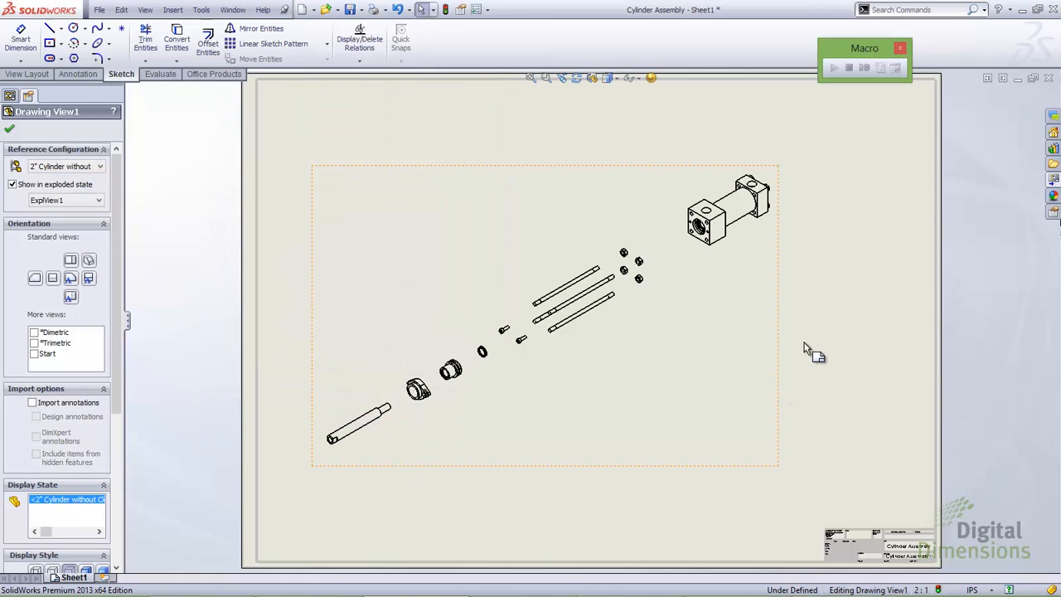
click(827, 324)
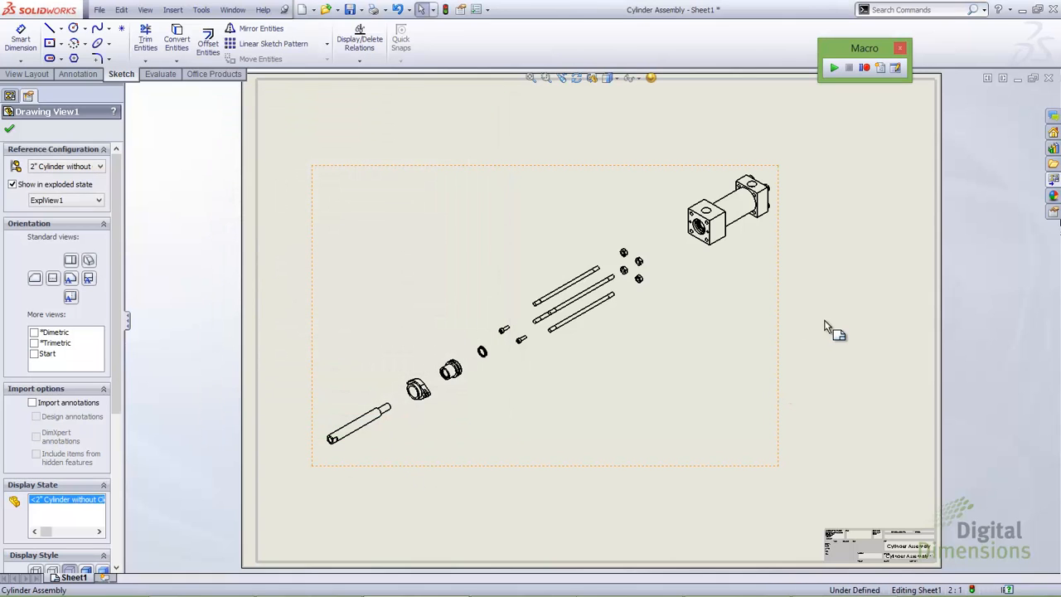
Close the drawing and the Cylinder Assembly without saving changes, and open the recent Edit_Assembly document.
click(1047, 78)
click(270, 213)
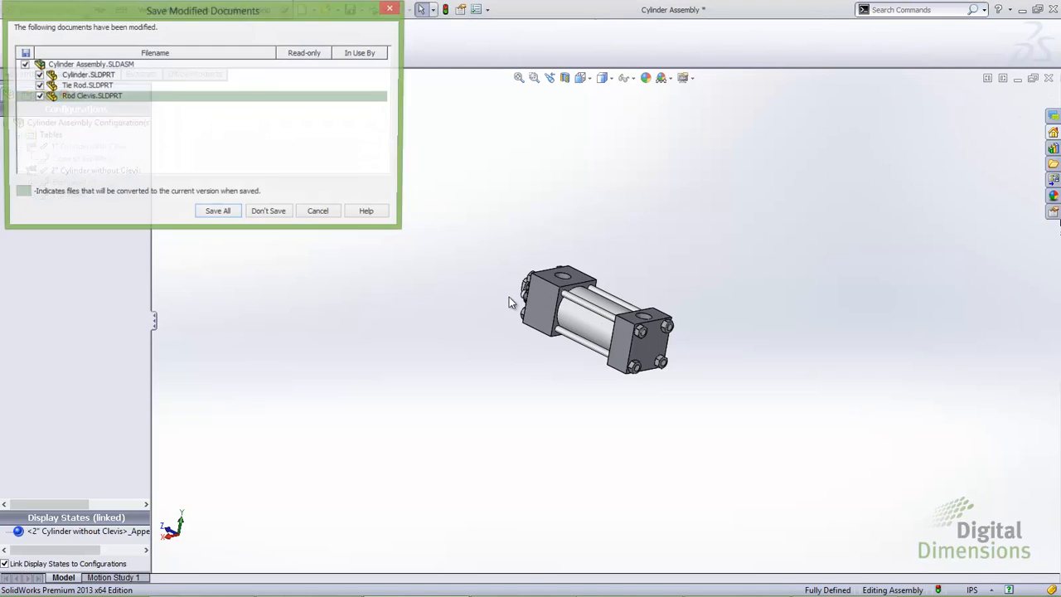
click(269, 212)
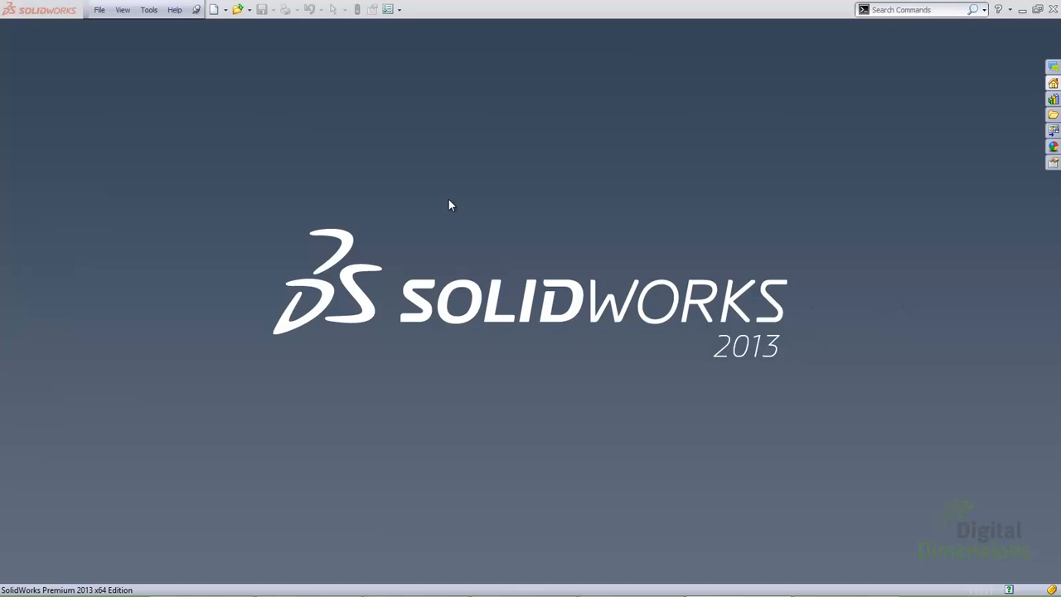
click(98, 9)
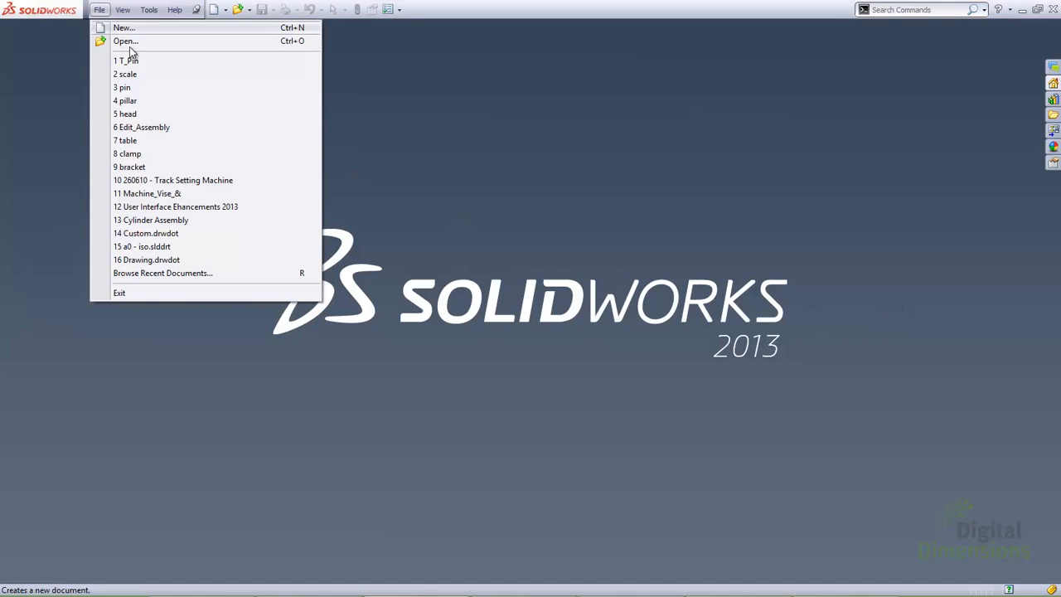
click(148, 126)
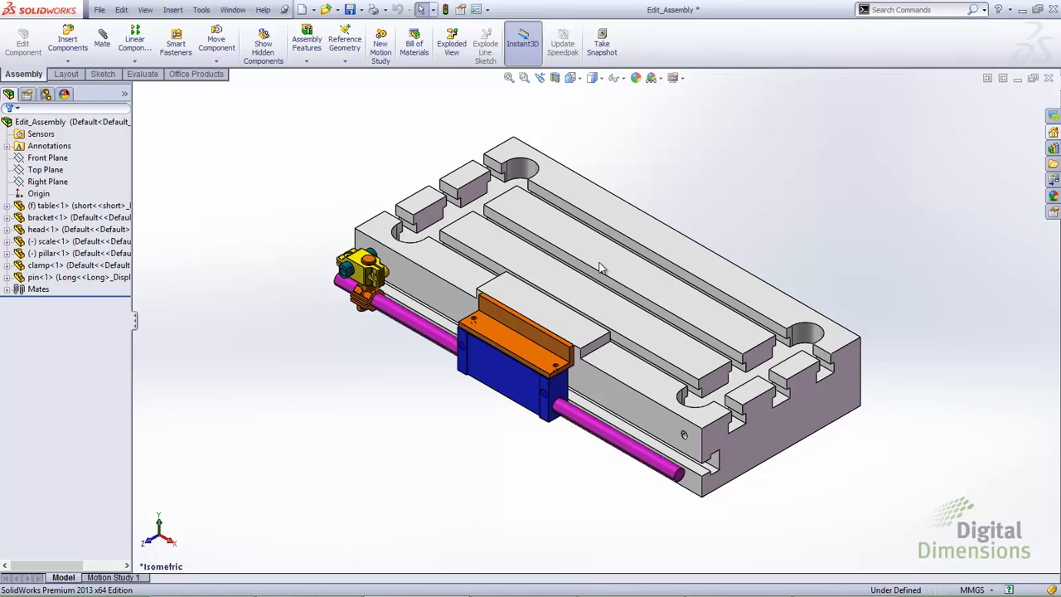
Insert the existing head, pillar, pin, scale and T_Pin parts all at one point beside the table, and undo the insertion.
click(172, 10)
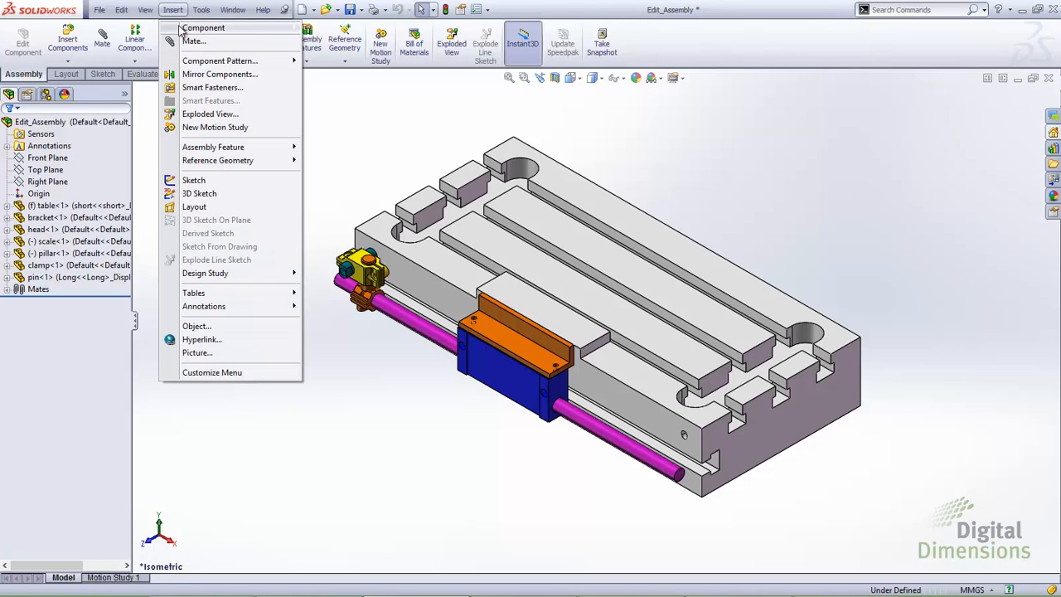
mouse_move(199, 28)
click(331, 29)
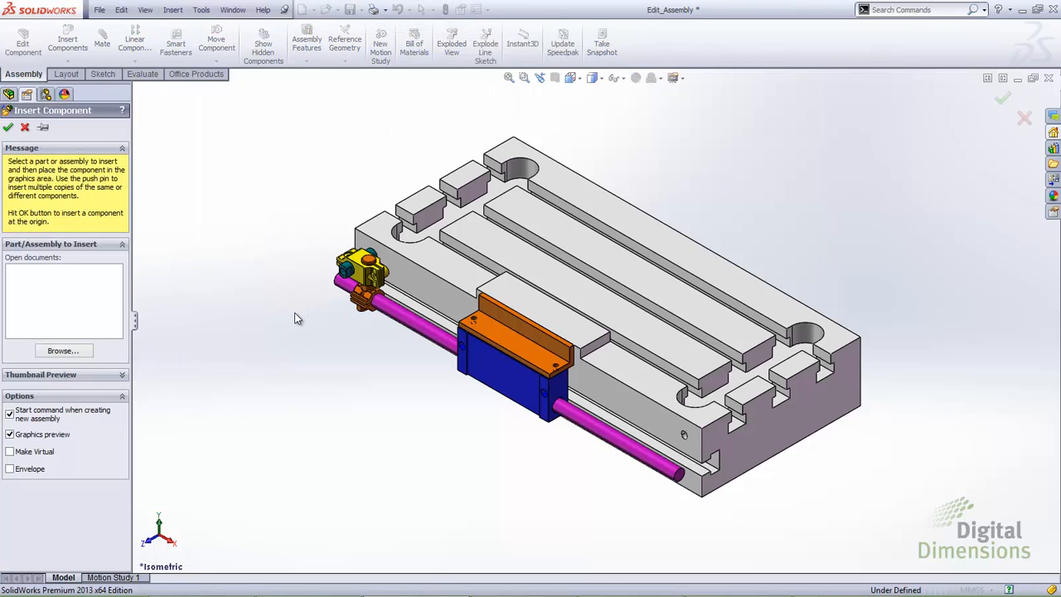
click(51, 353)
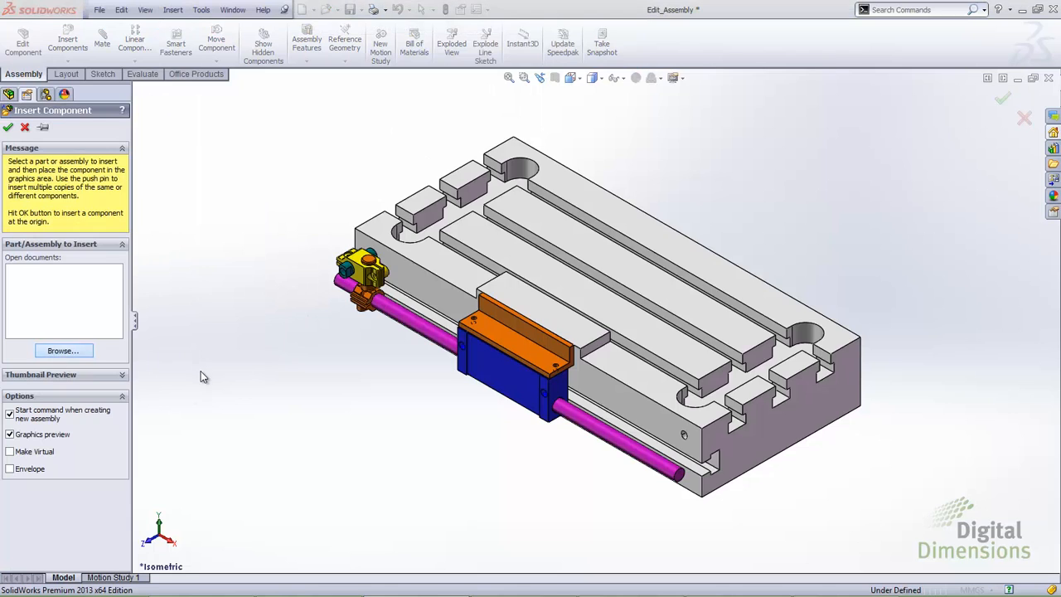
click(240, 253)
shift+click(240, 199)
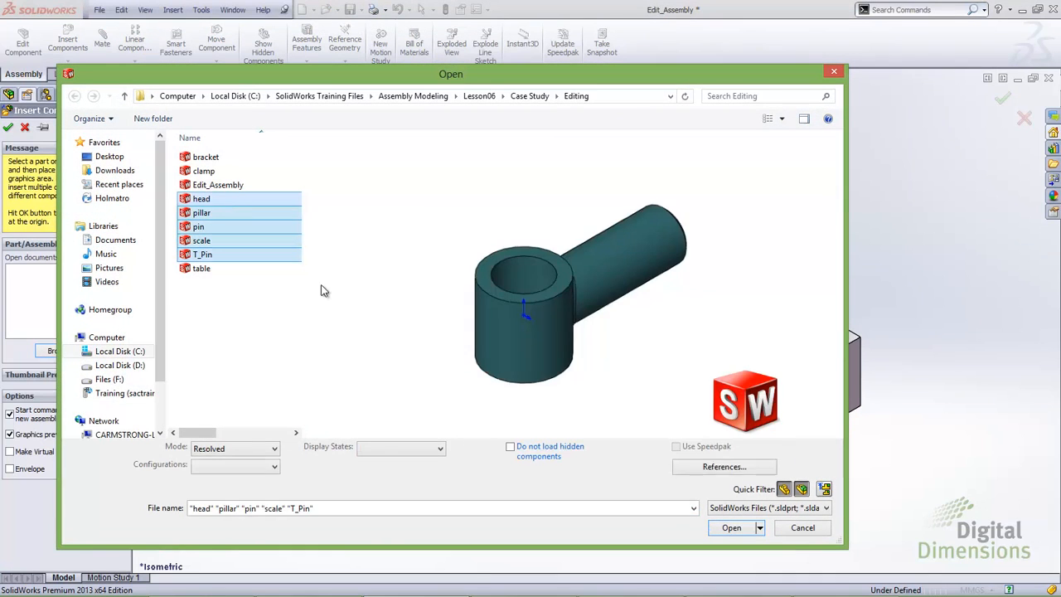
click(737, 529)
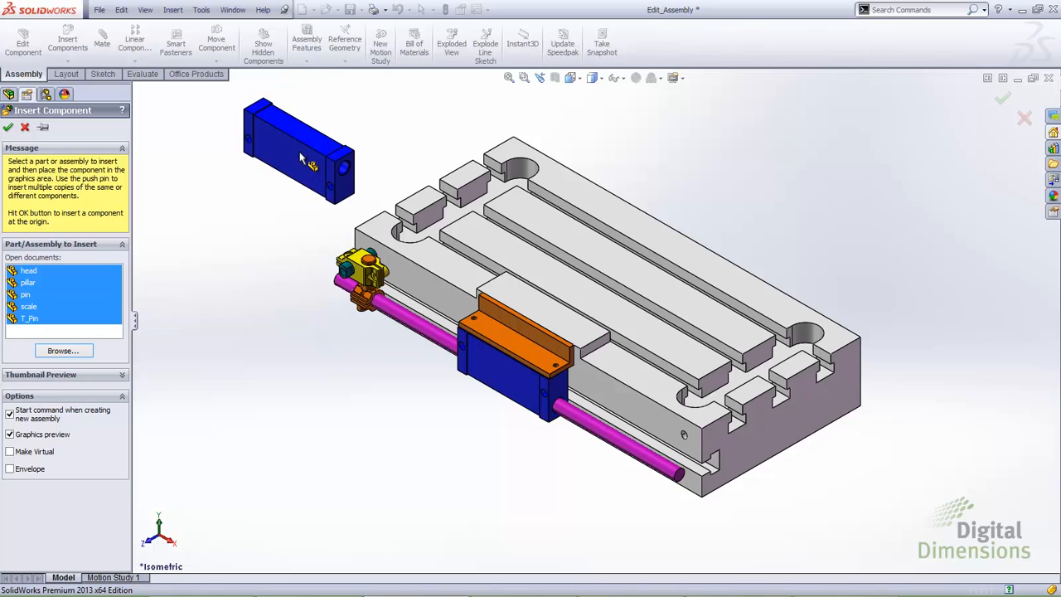
click(302, 159)
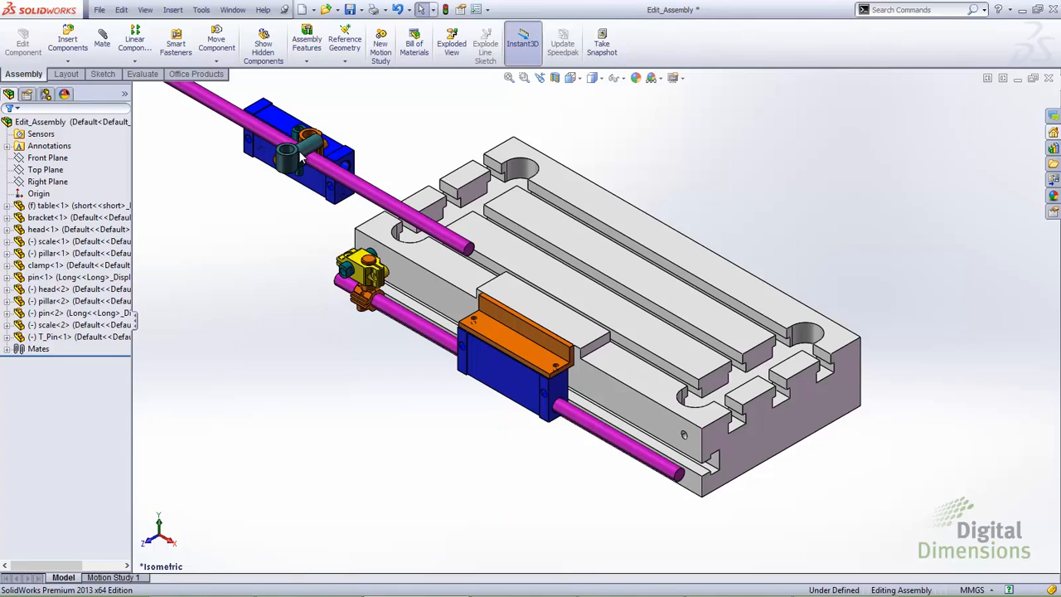
key(ctrl+z)
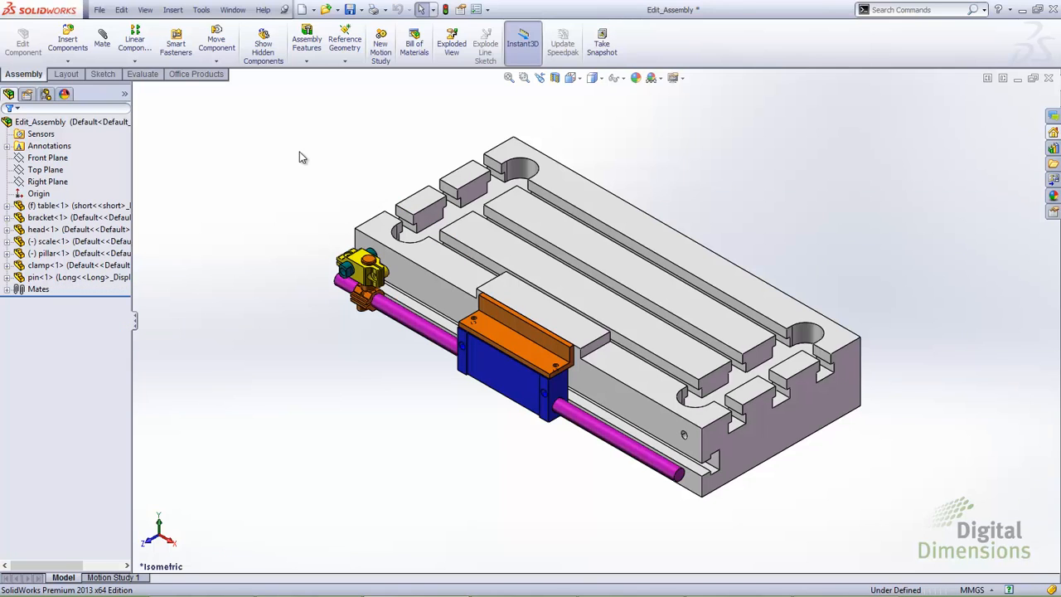
Load the head, pillar, pin, scale and T_Pin parts together as existing components to insert into the assembly.
click(172, 9)
mouse_move(199, 28)
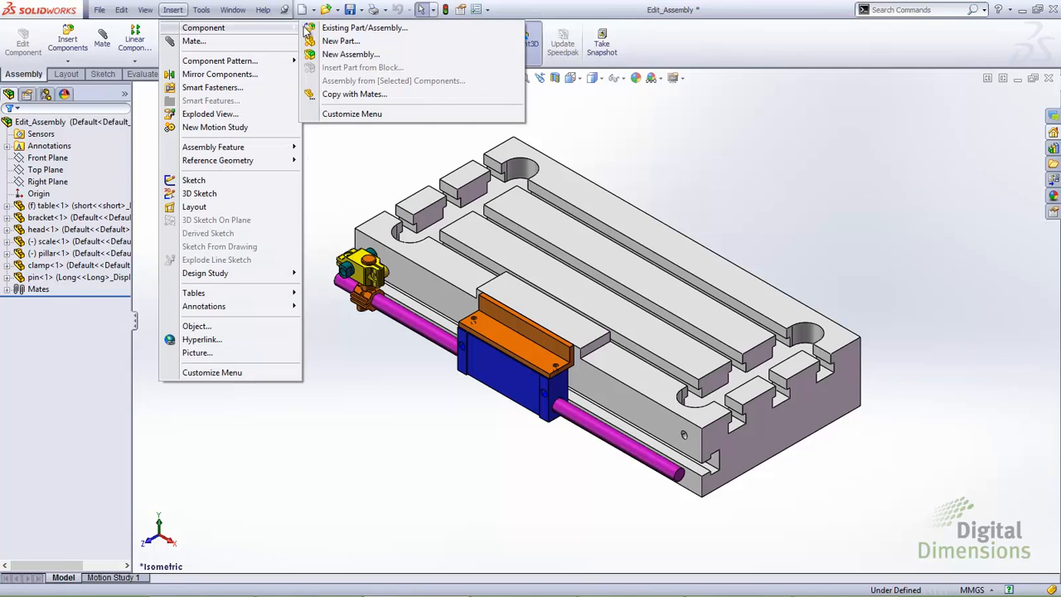
click(348, 27)
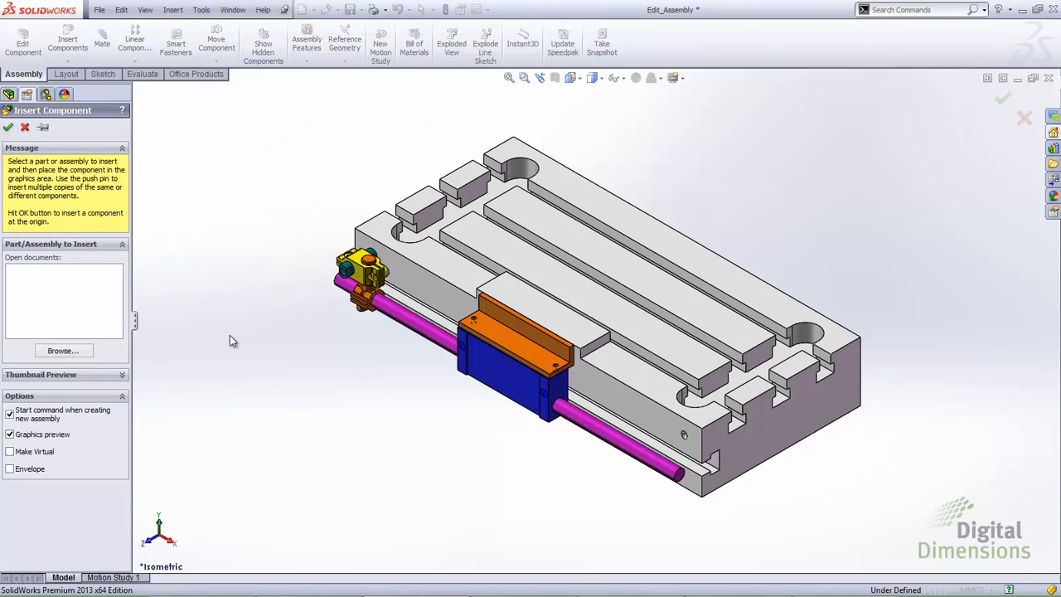
click(74, 353)
click(206, 255)
shift+click(202, 199)
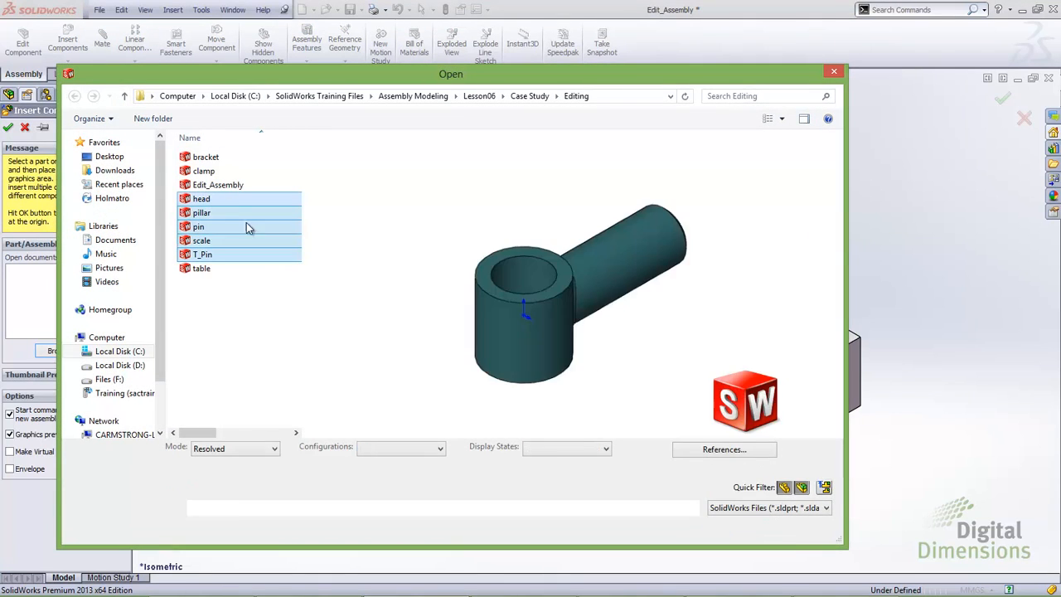
click(731, 510)
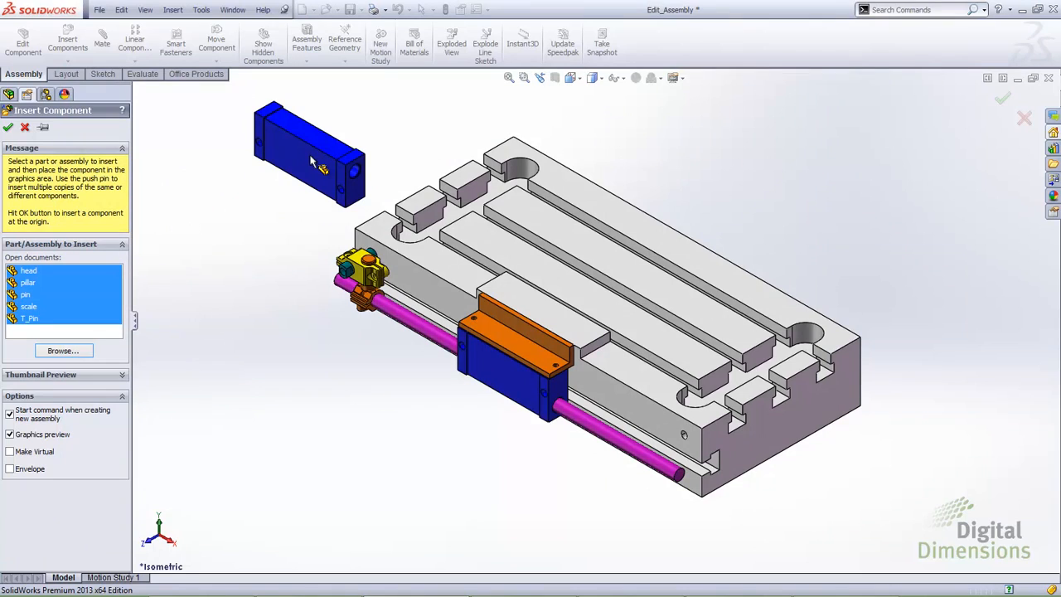
Place the head, pillar, pin, scale and T_Pin one after another at separate spots around the table.
click(314, 145)
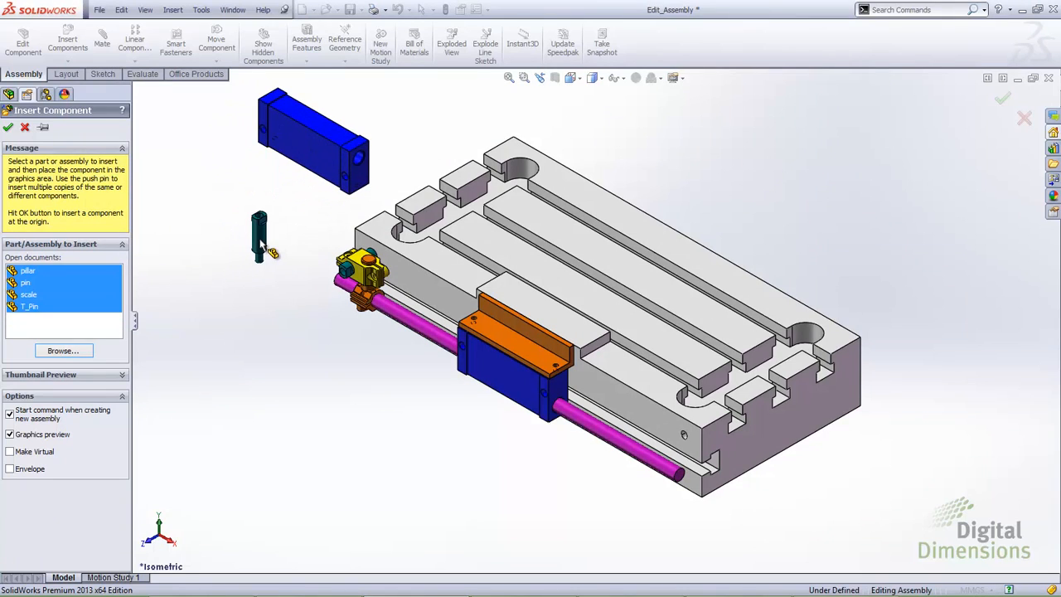
click(260, 240)
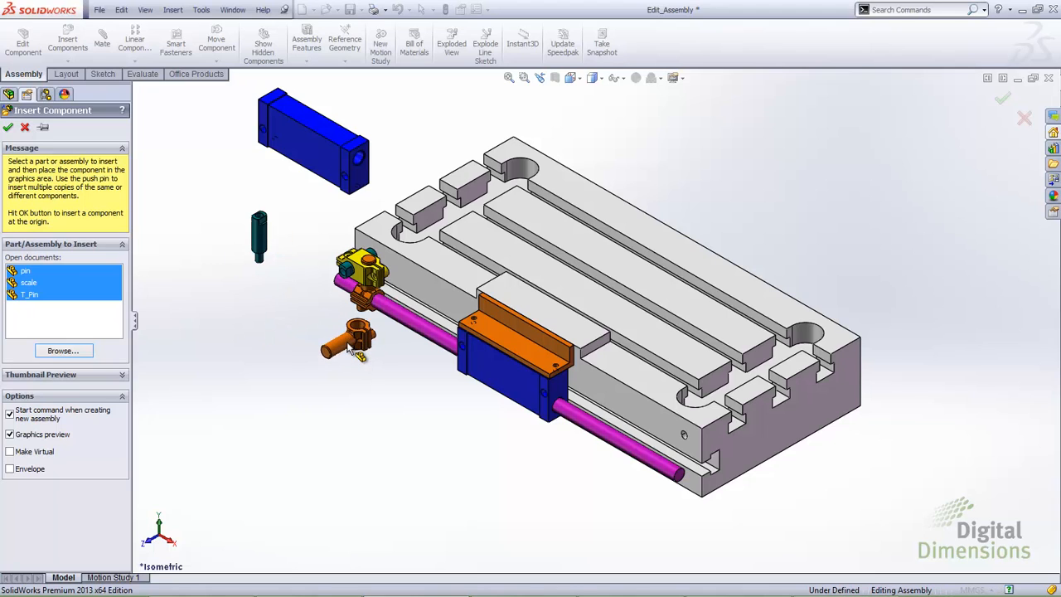
click(349, 348)
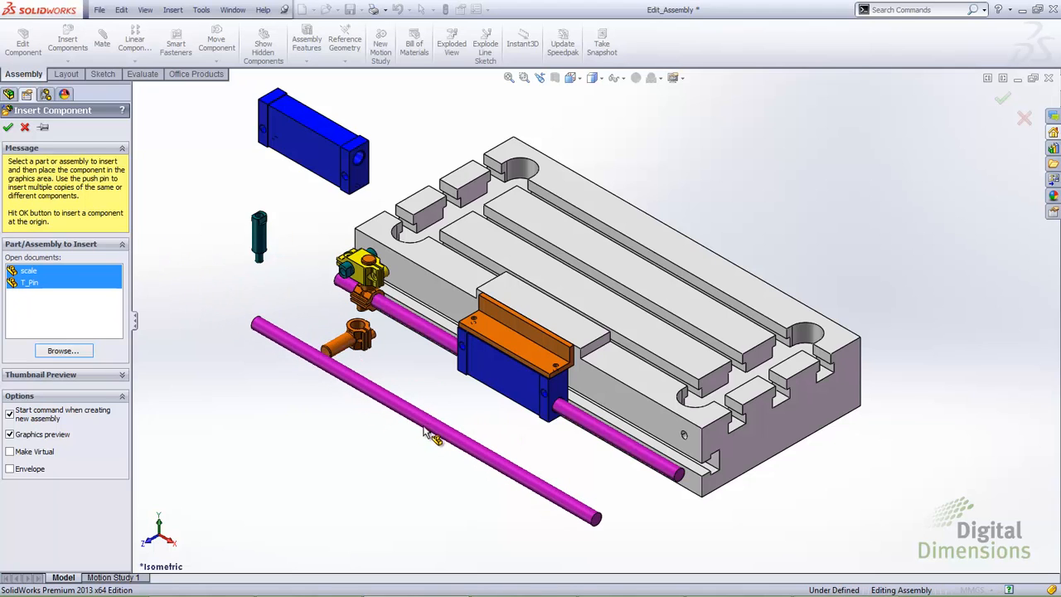
click(371, 486)
click(348, 481)
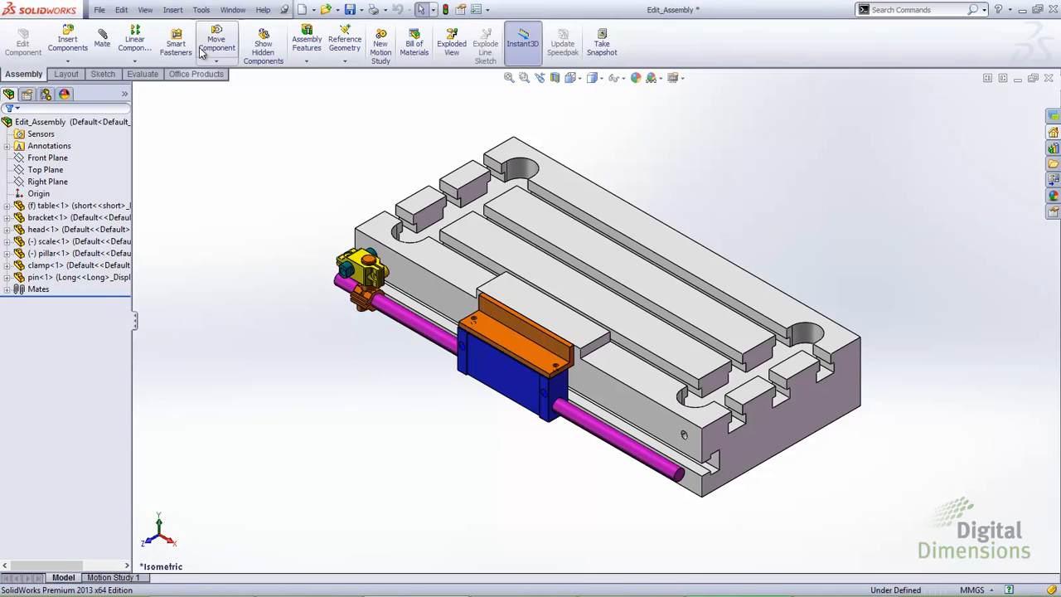
Load head, pillar, pin, scale and T_Pin for insertion again and keep Insert Component active for placing multiple copies.
click(174, 11)
mouse_move(195, 28)
click(332, 27)
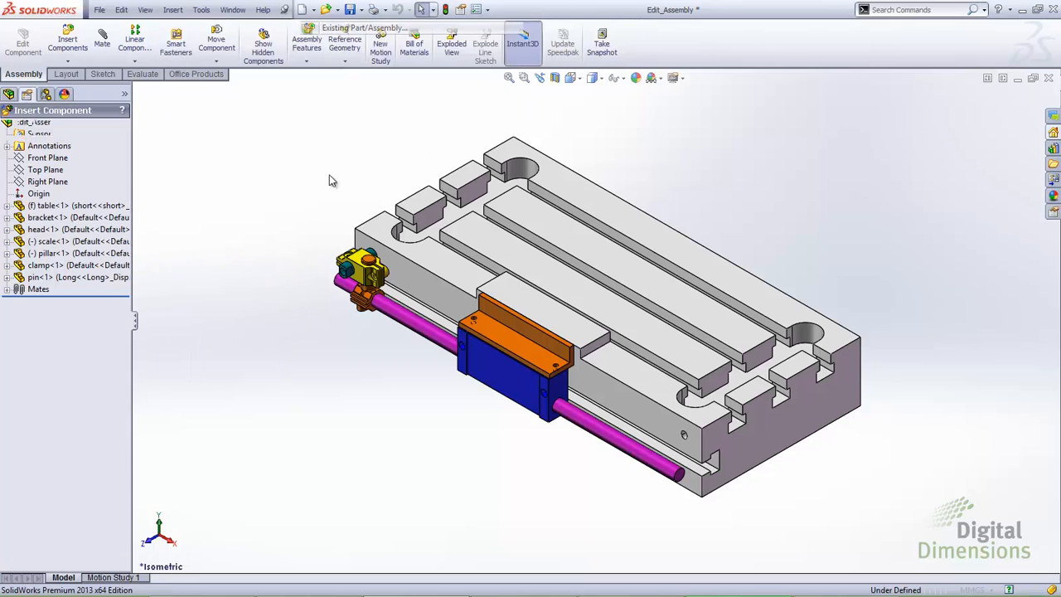
click(71, 352)
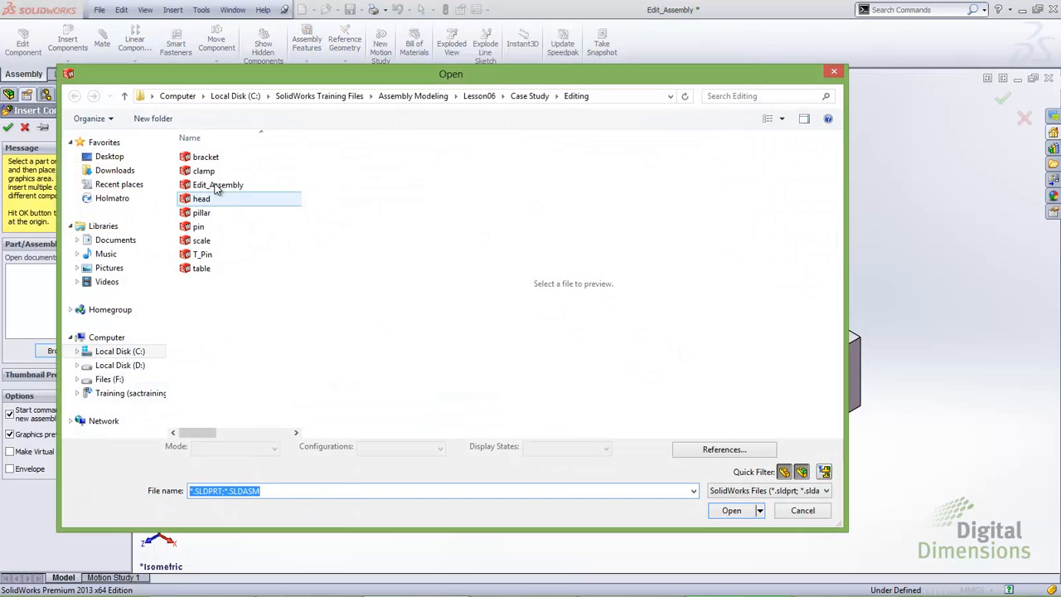
click(207, 199)
shift+click(216, 256)
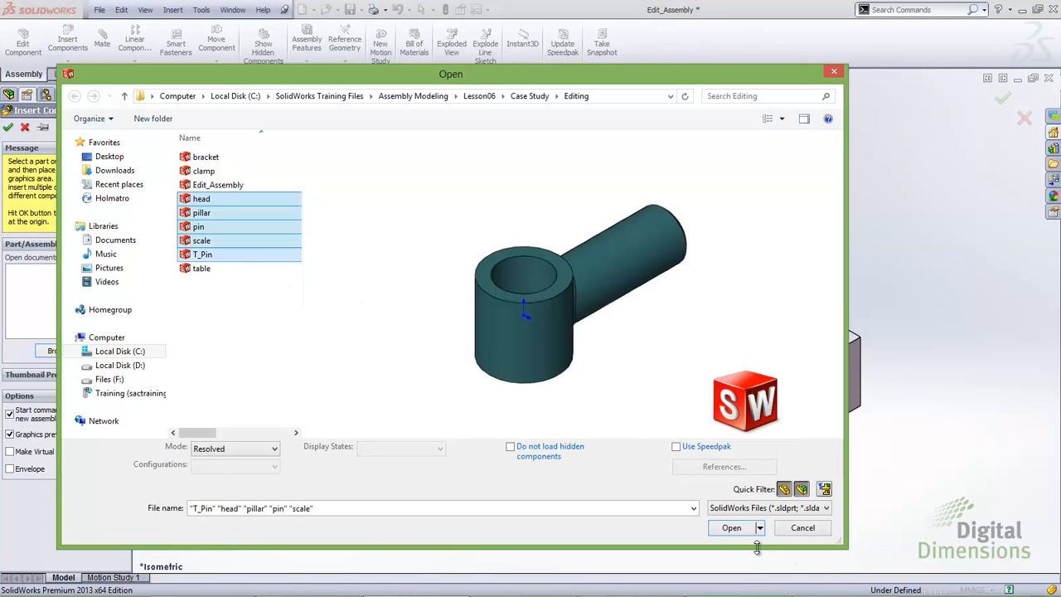
click(733, 527)
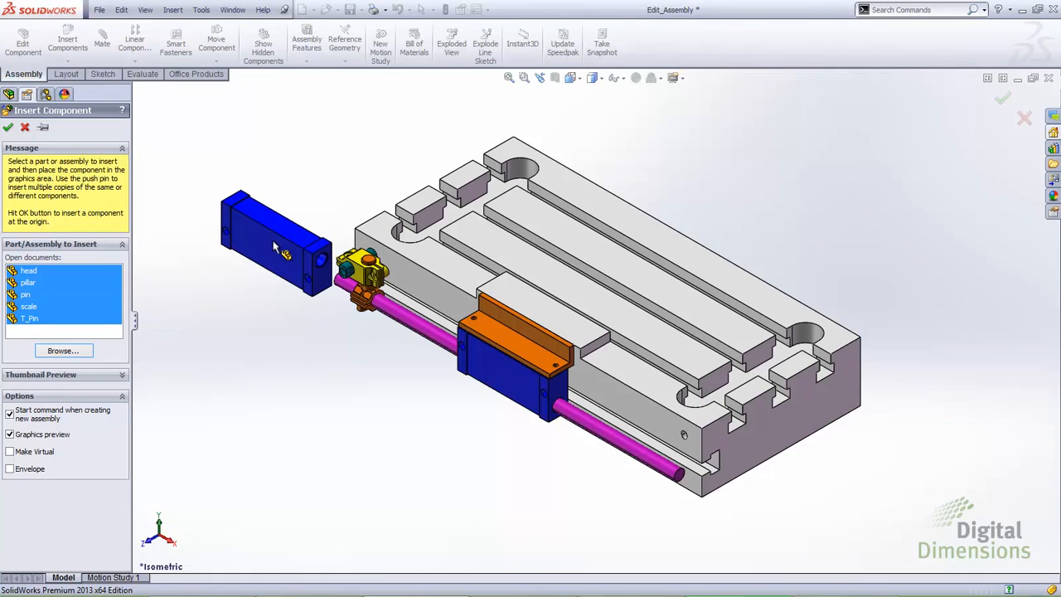
click(44, 130)
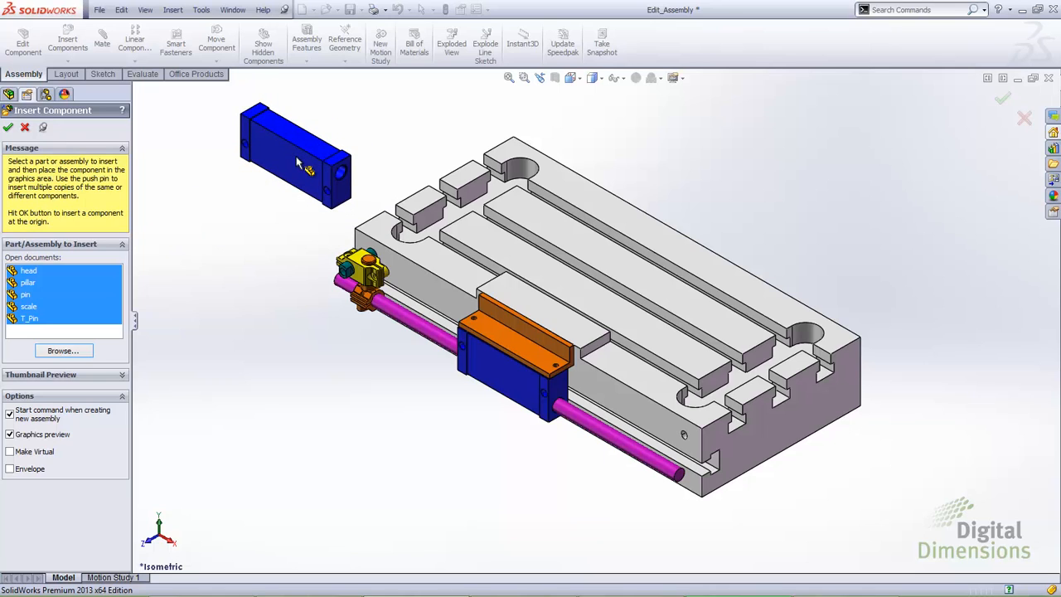
Place three copies of the head part and two copies of the pillar part in the empty space beside the table.
click(317, 137)
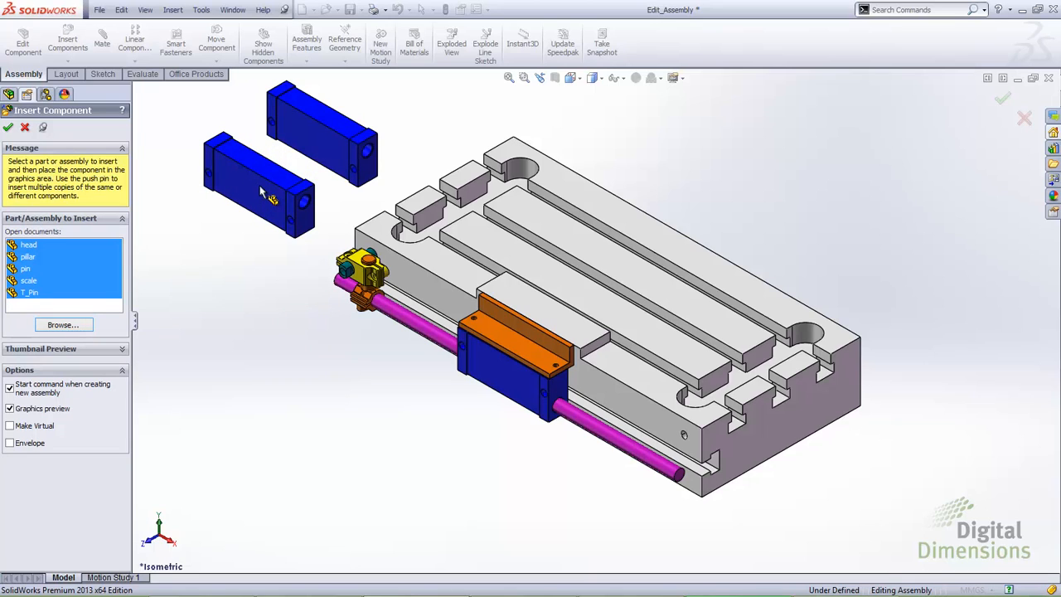
click(262, 192)
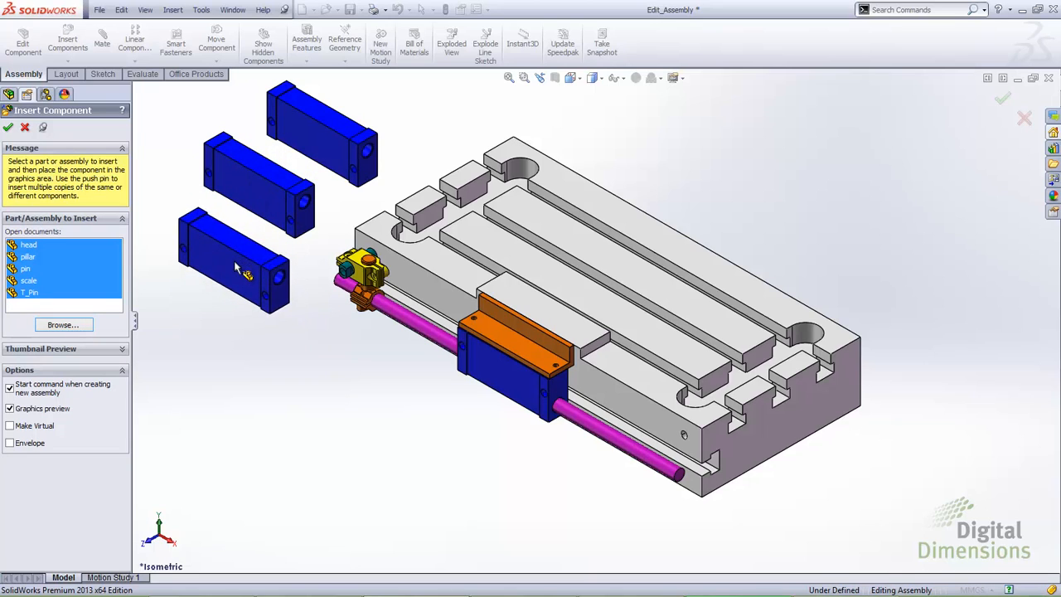
click(239, 270)
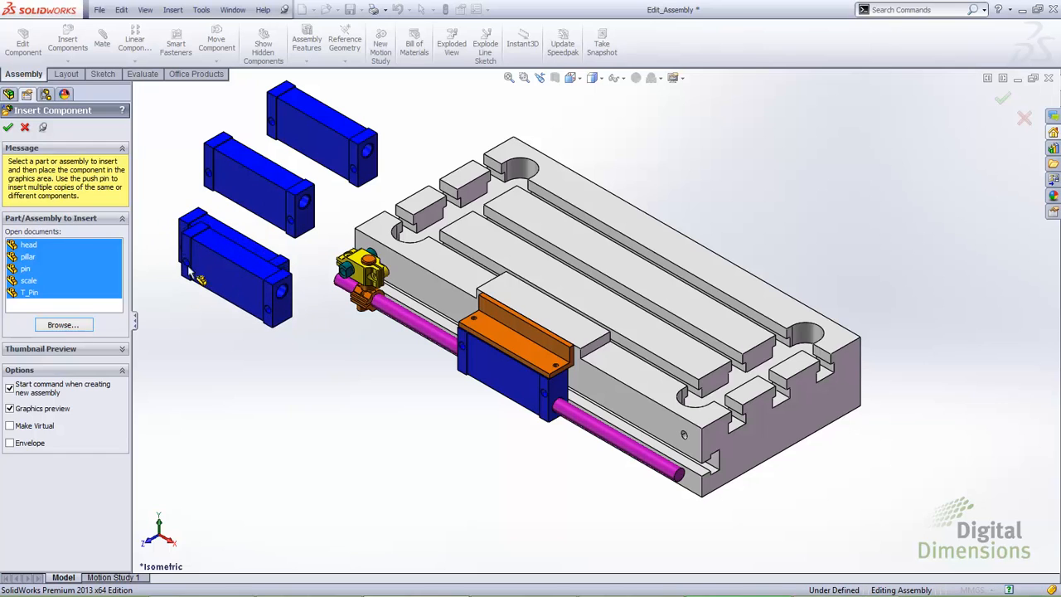
click(31, 257)
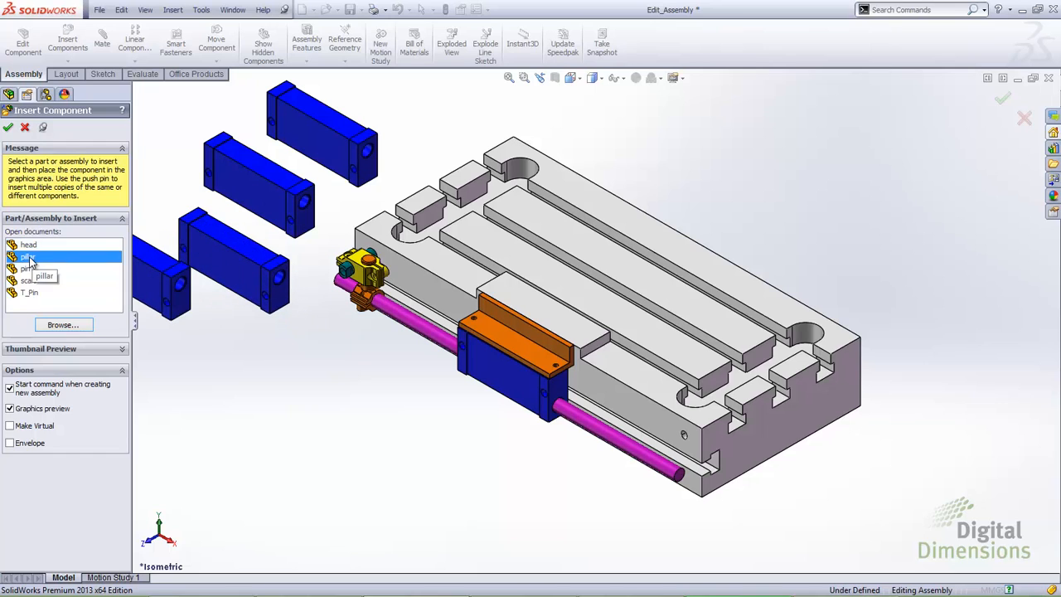
click(254, 350)
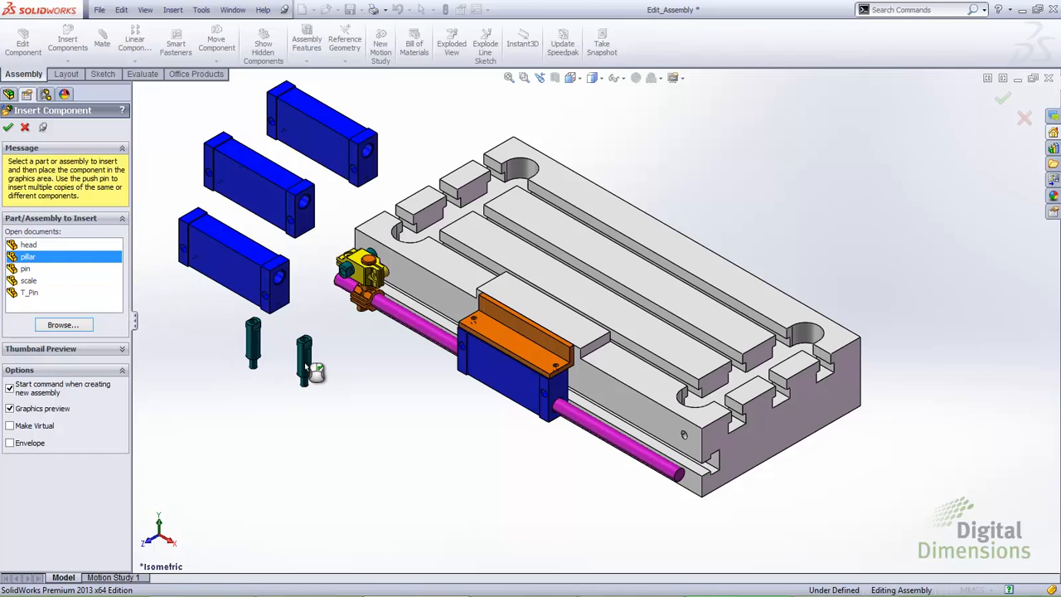
click(310, 368)
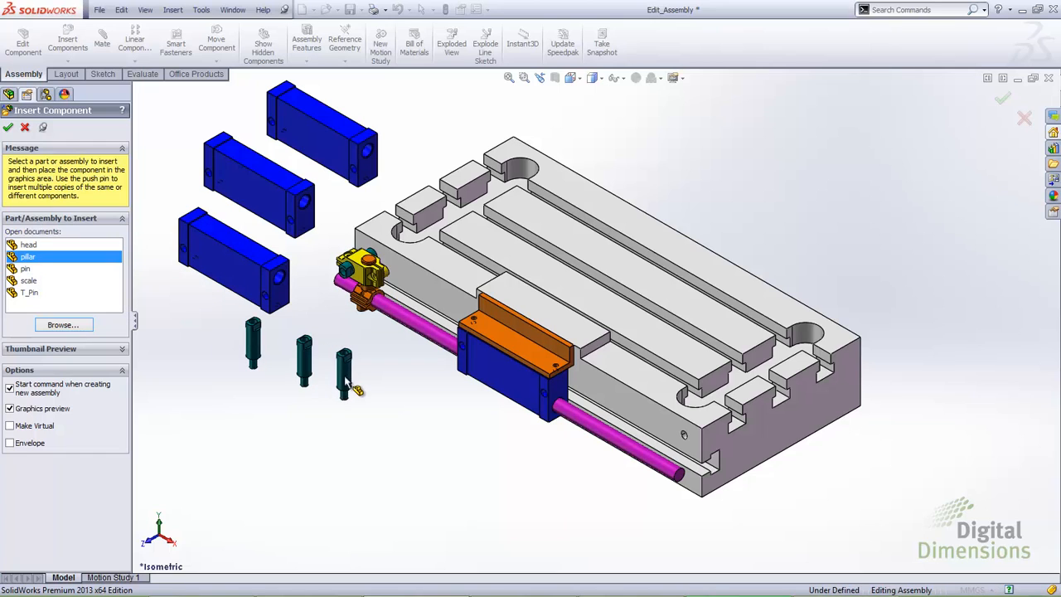
Place two copies of the pin part and two copies of the scale part in front of the table.
click(26, 268)
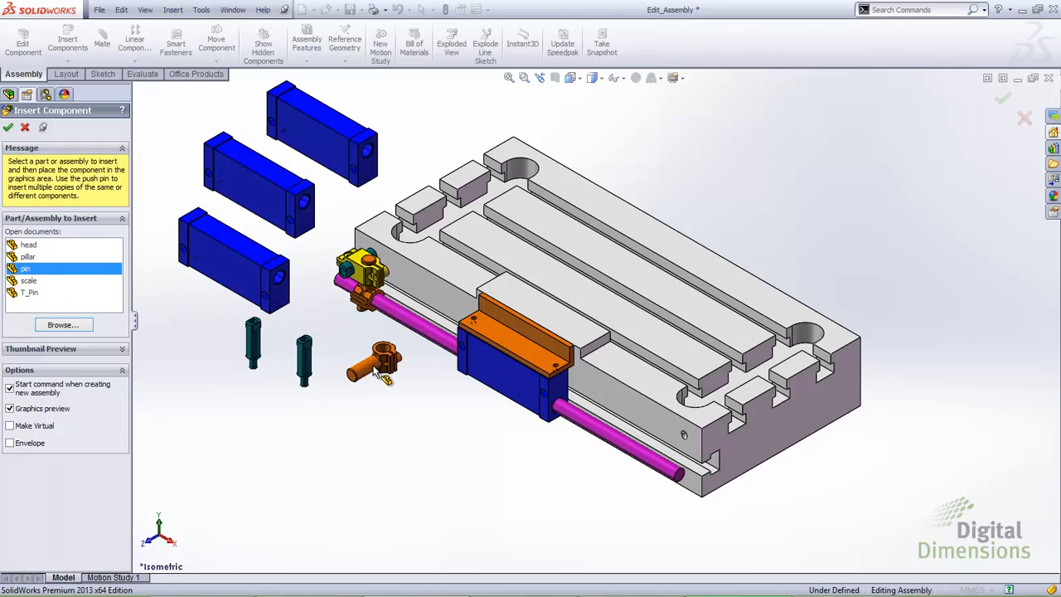
click(377, 364)
click(430, 406)
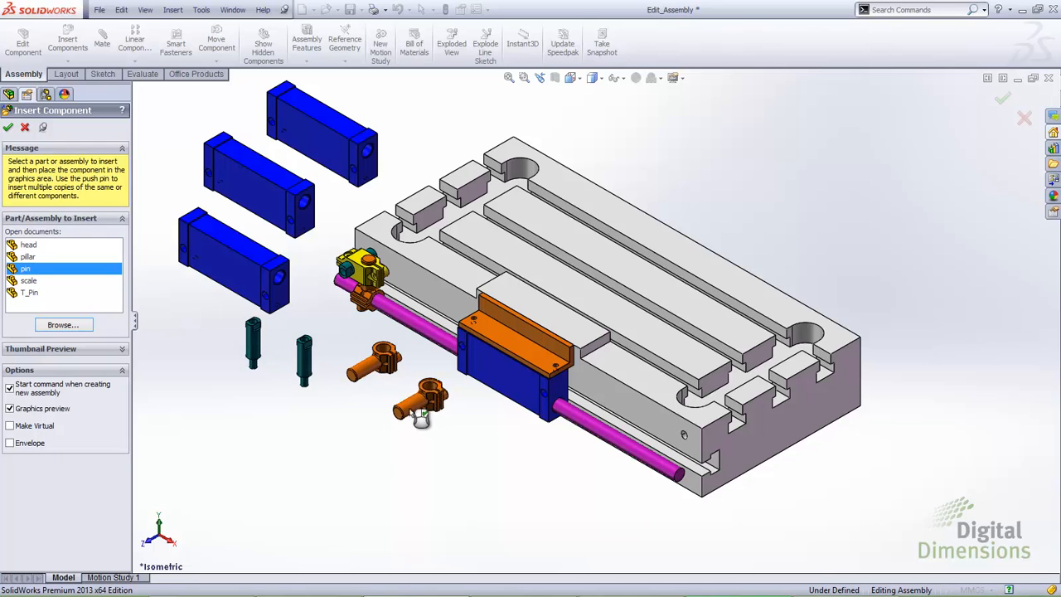
click(29, 280)
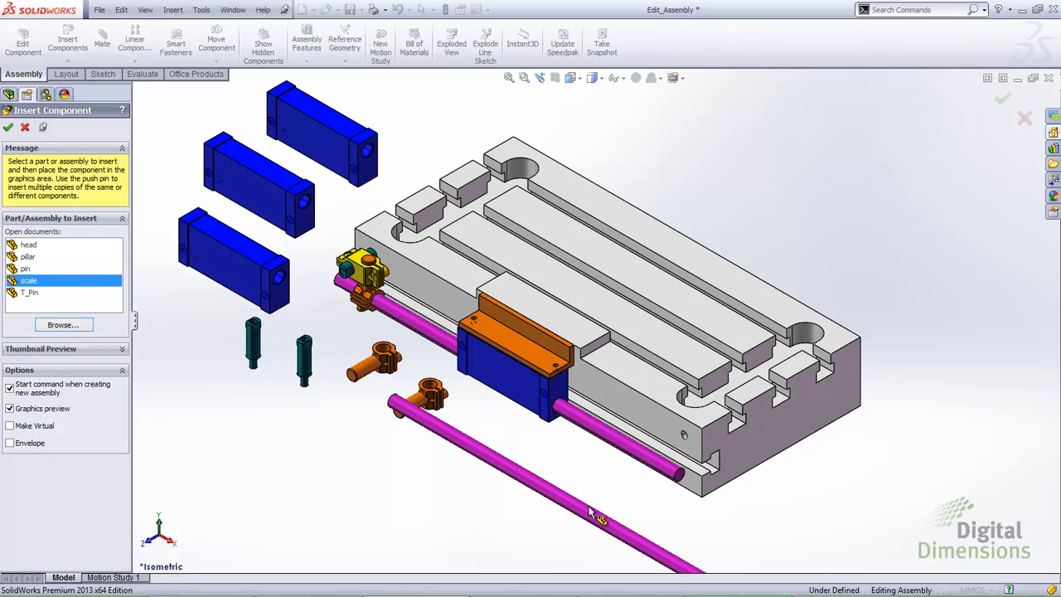
click(630, 505)
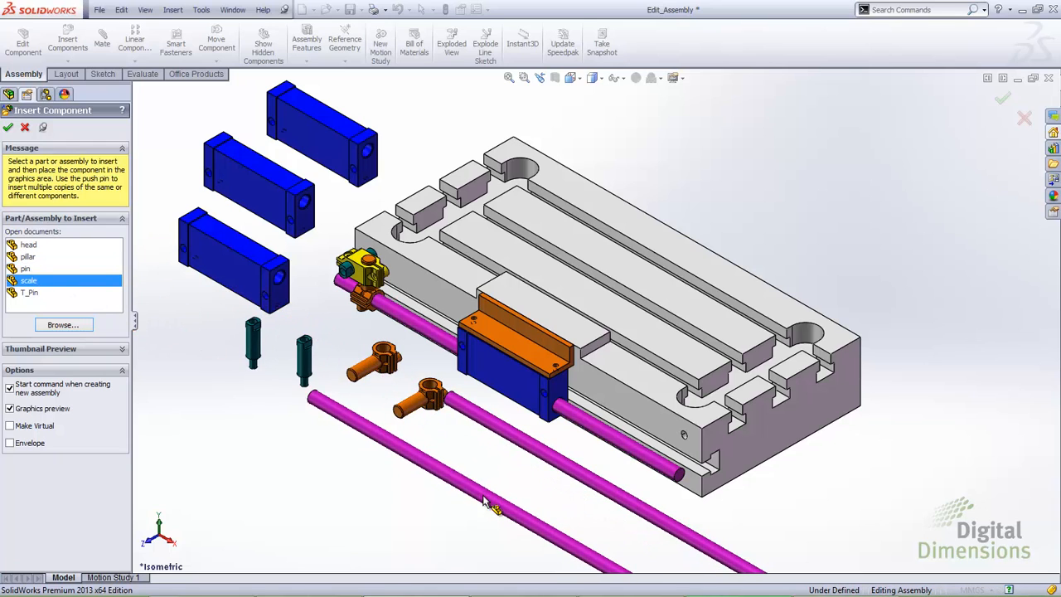
click(482, 494)
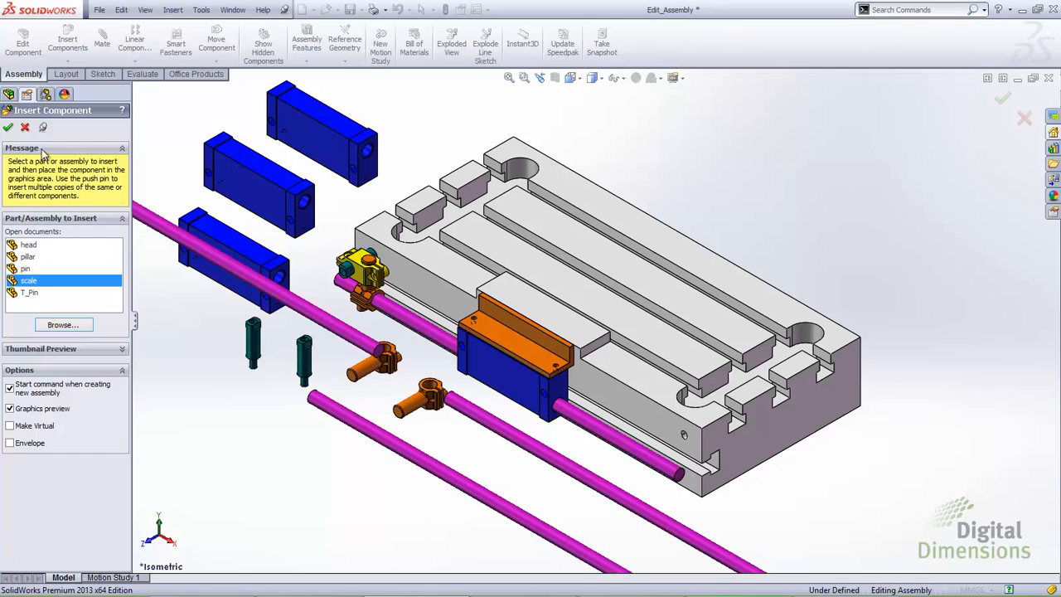
End component insertion and undo the placed copies of head, pillar, pin and scale.
click(25, 127)
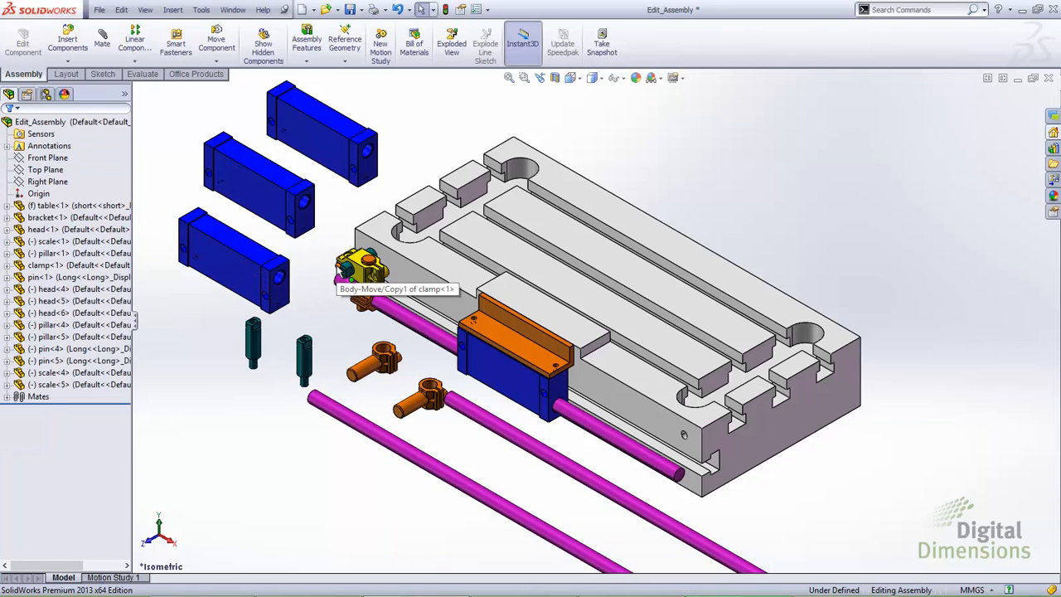
key(ctrl+z)
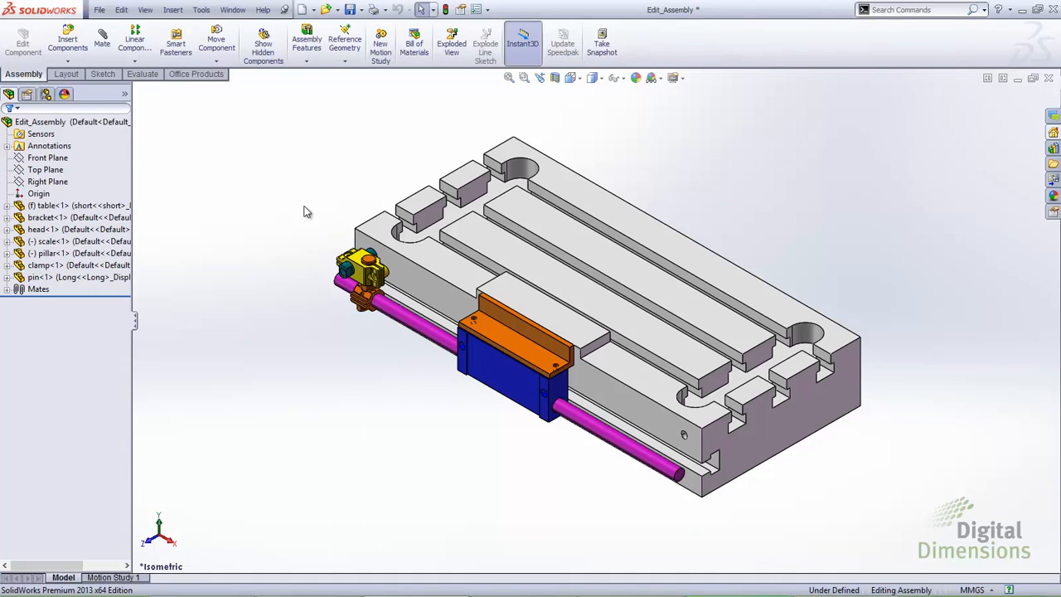
Insert head, pillar, pin, scale and T_Pin in one go, placing them all on the origin of Edit_Assembly.
click(173, 10)
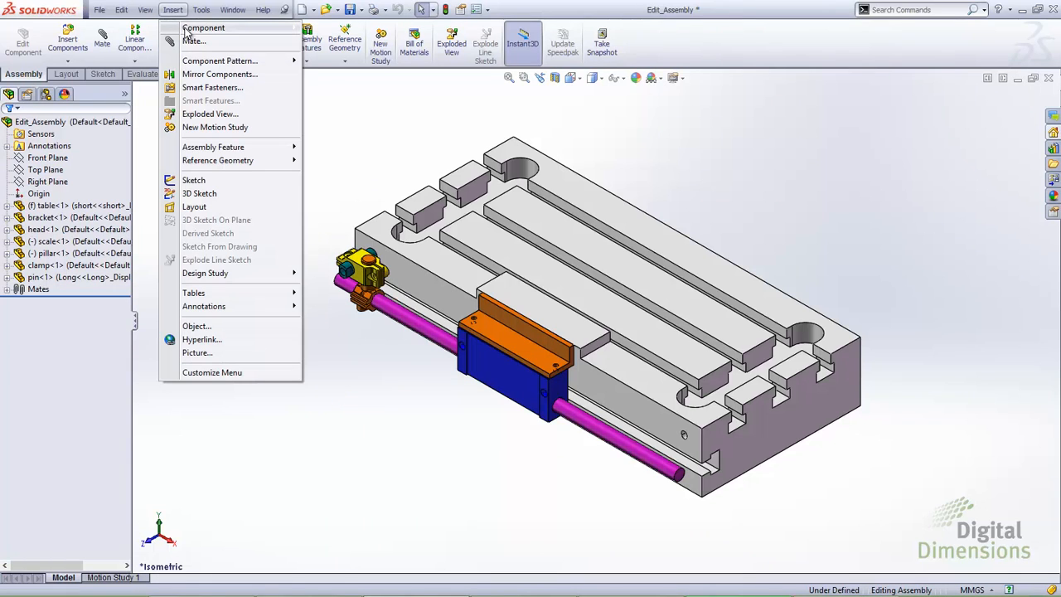
mouse_move(207, 28)
click(340, 30)
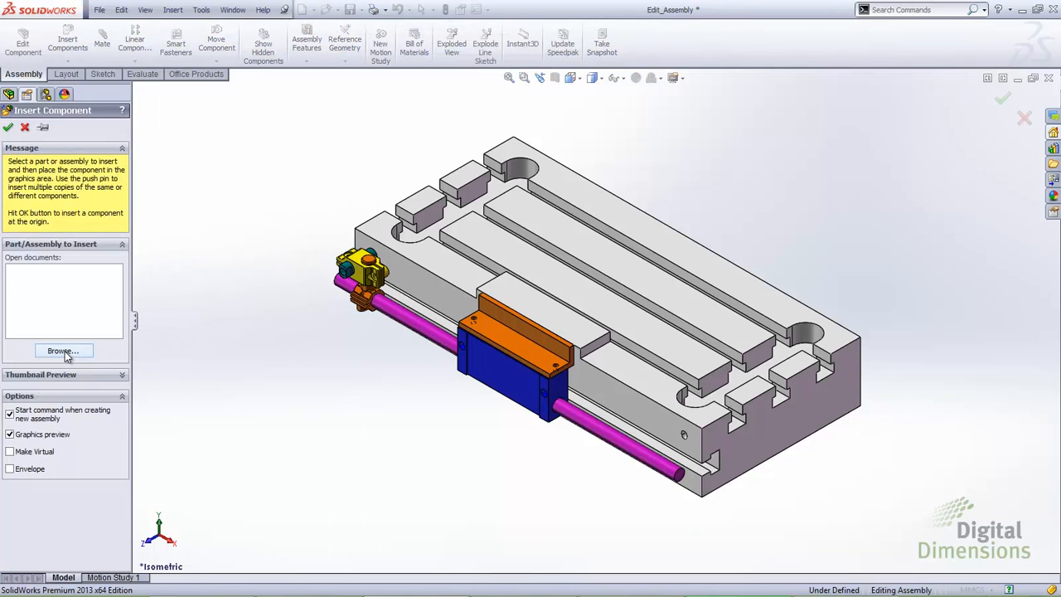
click(63, 351)
click(206, 199)
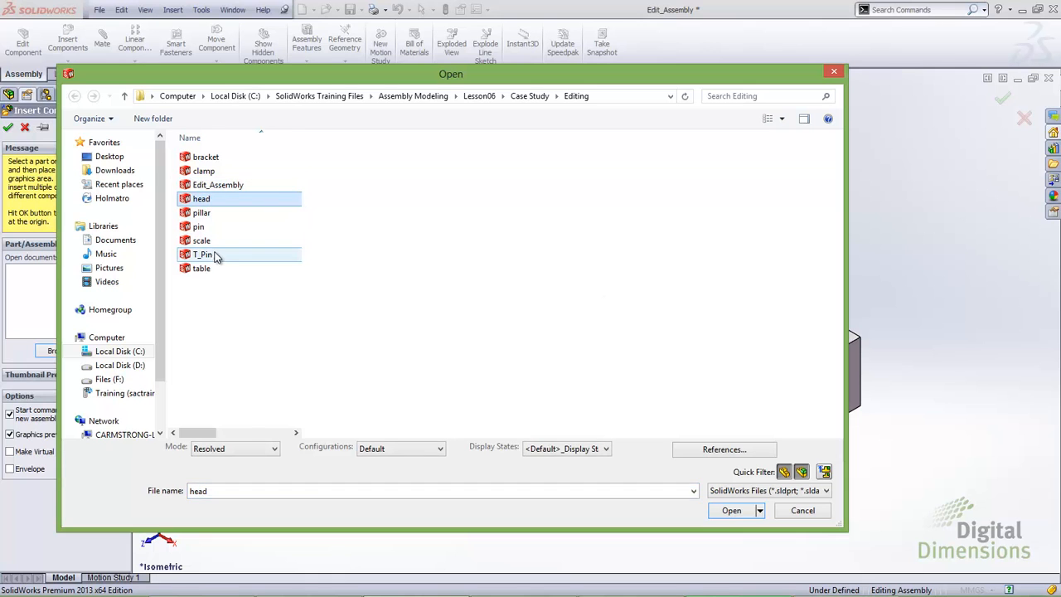
shift+click(203, 255)
click(730, 528)
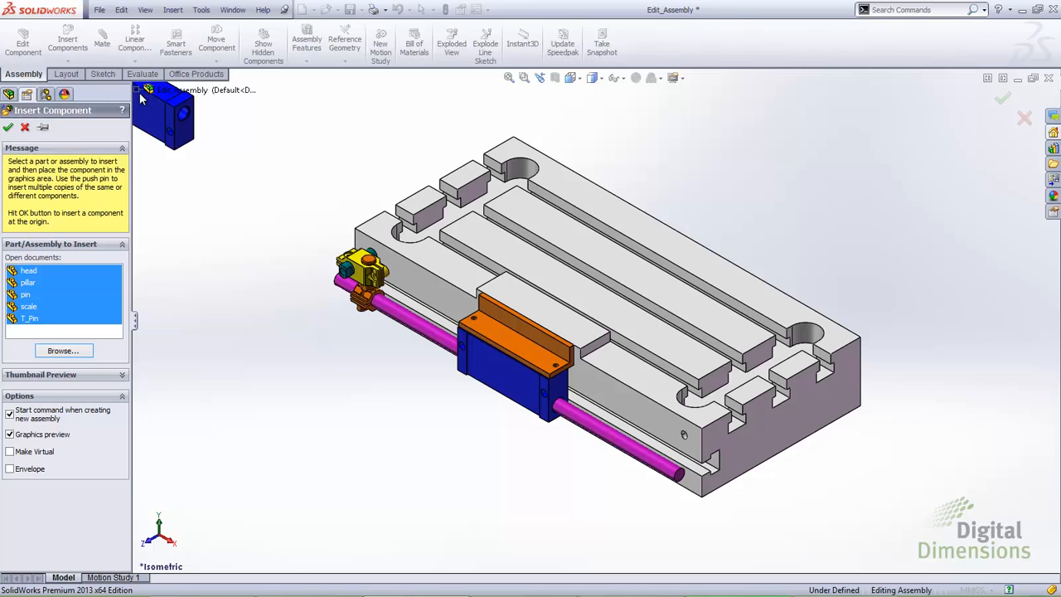
click(136, 89)
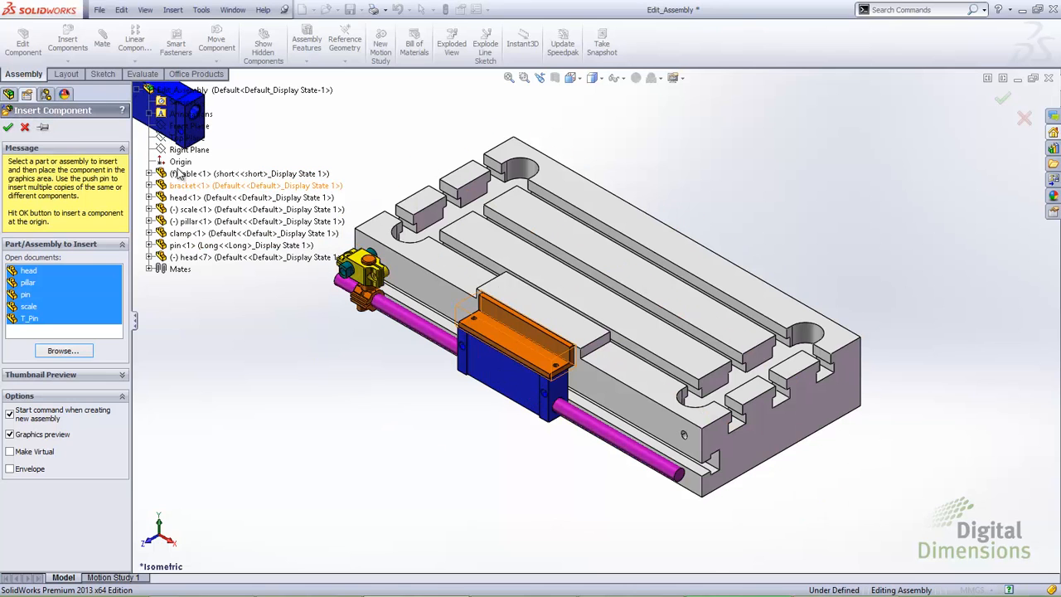
click(181, 164)
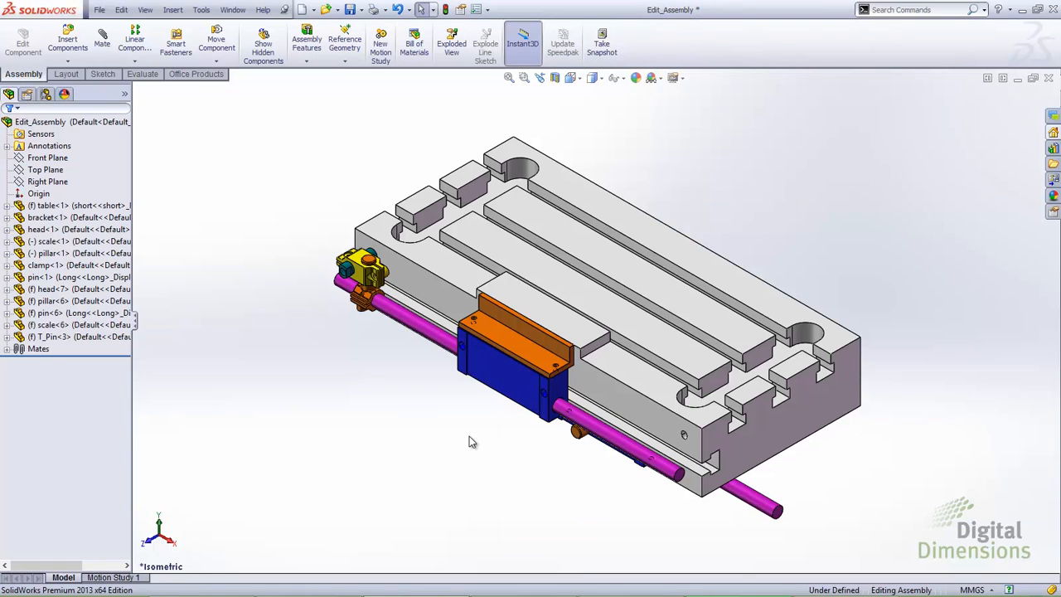
Examine the position and fixed status of the inserted head, pillar, pin, scale and T_Pin relative to the assembly origin.
middle_drag(469, 441, 497, 323)
click(40, 194)
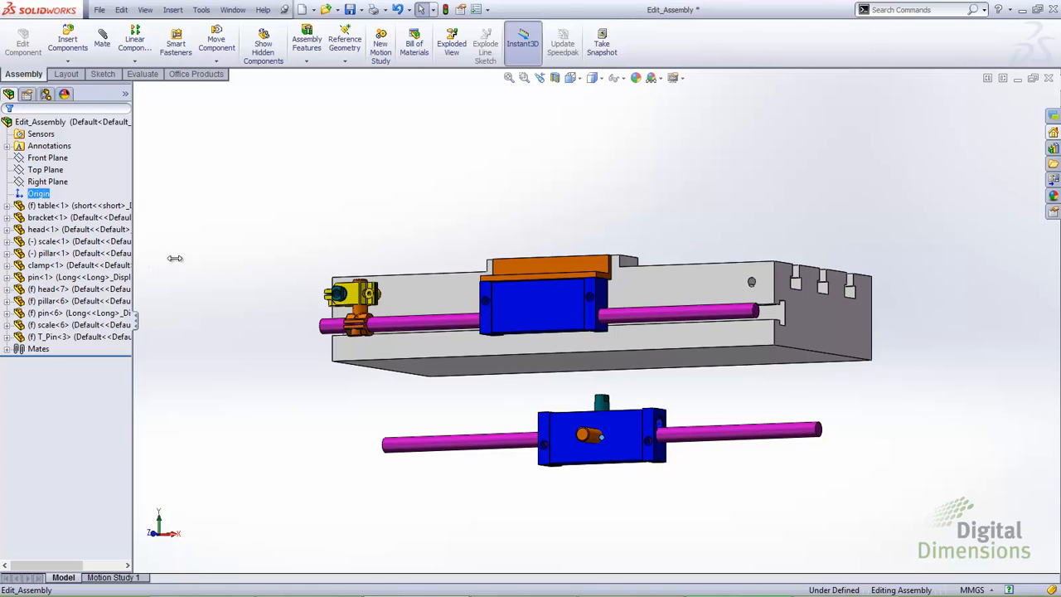
click(88, 290)
click(40, 301)
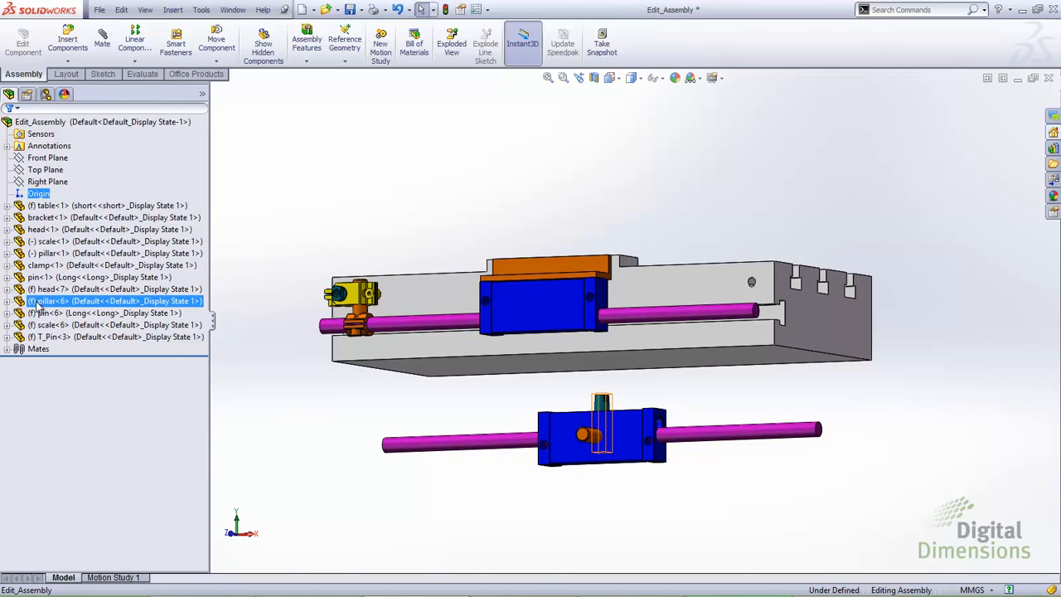
click(36, 313)
click(36, 325)
click(36, 337)
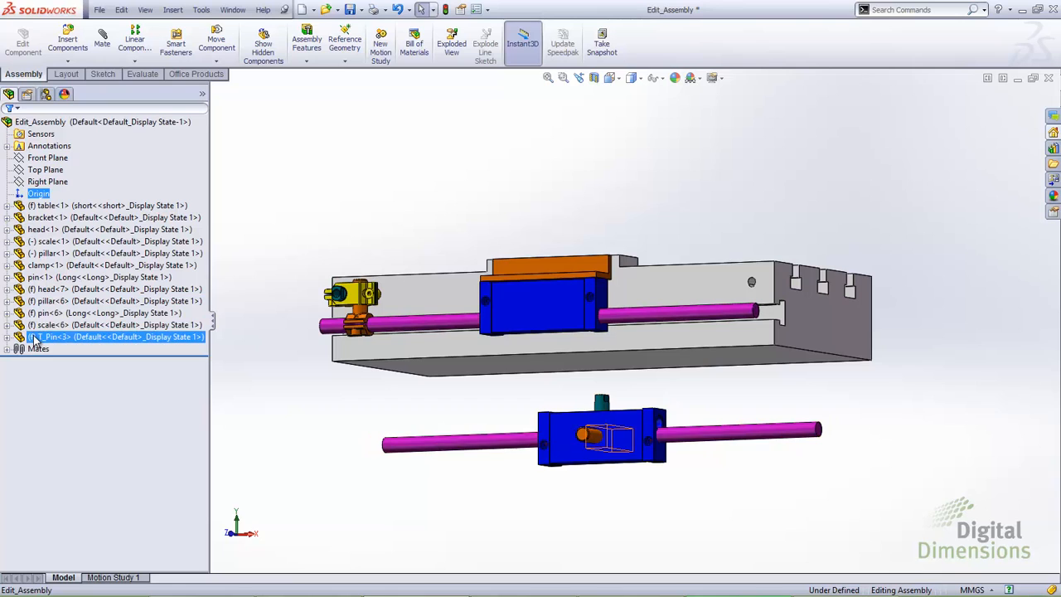
click(35, 325)
click(38, 301)
click(33, 289)
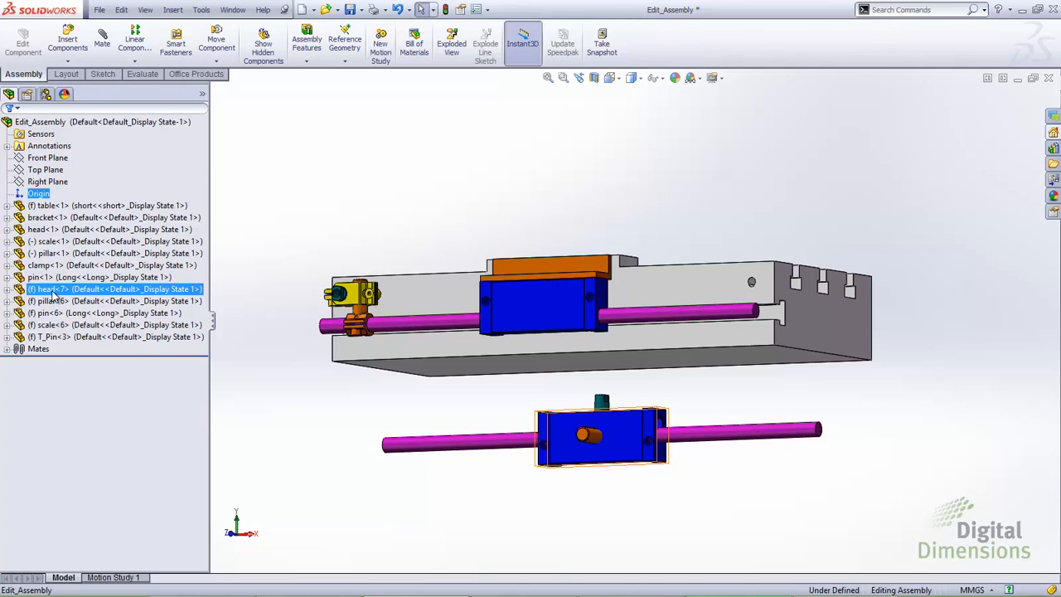
middle_drag(623, 172, 661, 190)
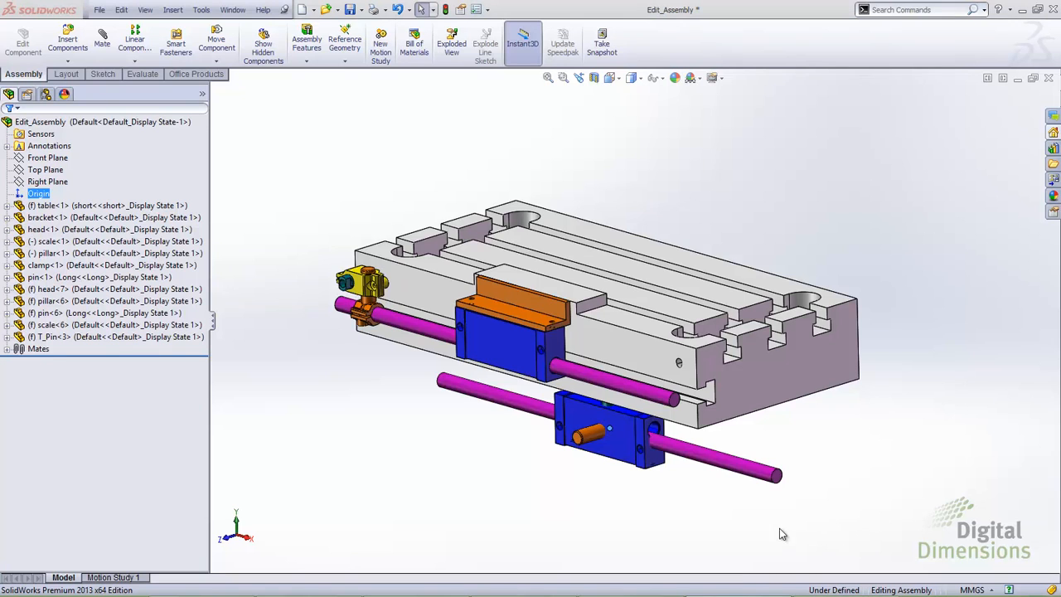
Undo the group insertion at the origin and place a single pillar part in the empty space beside the table.
key(ctrl+z)
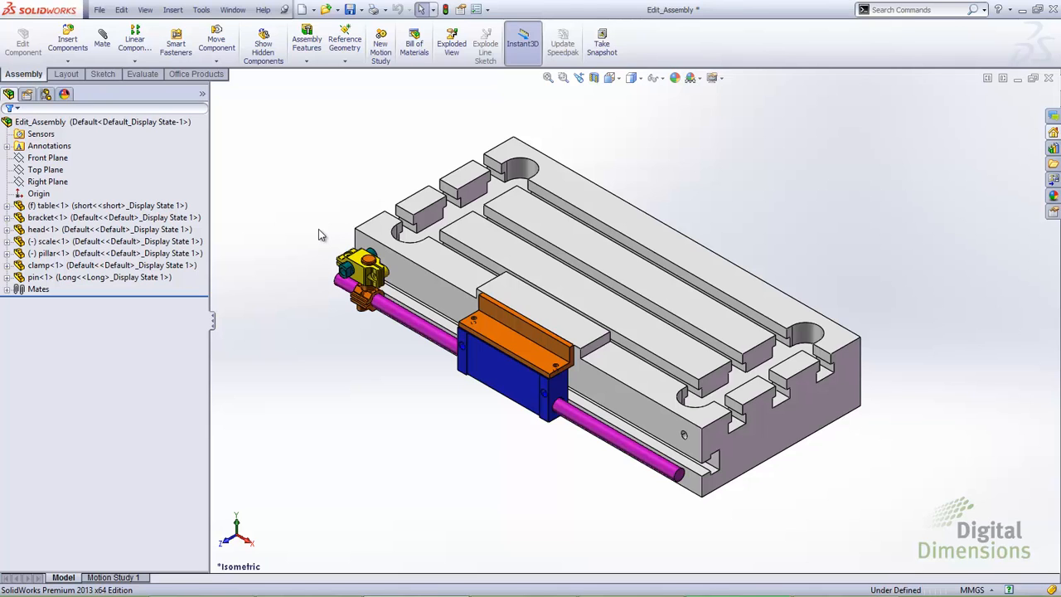
click(173, 10)
mouse_move(190, 28)
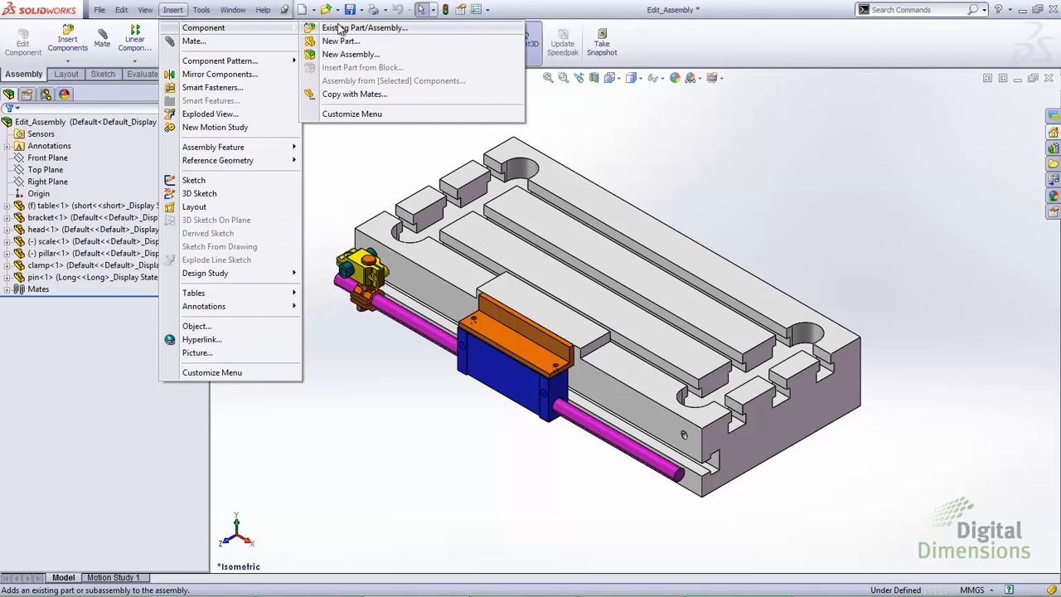
click(339, 28)
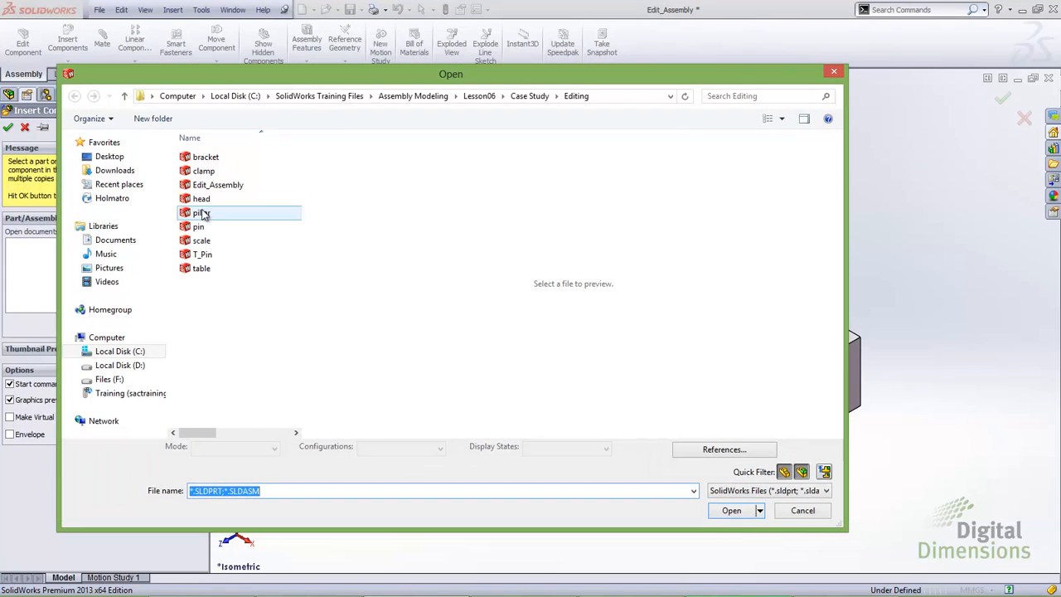
click(201, 212)
click(731, 511)
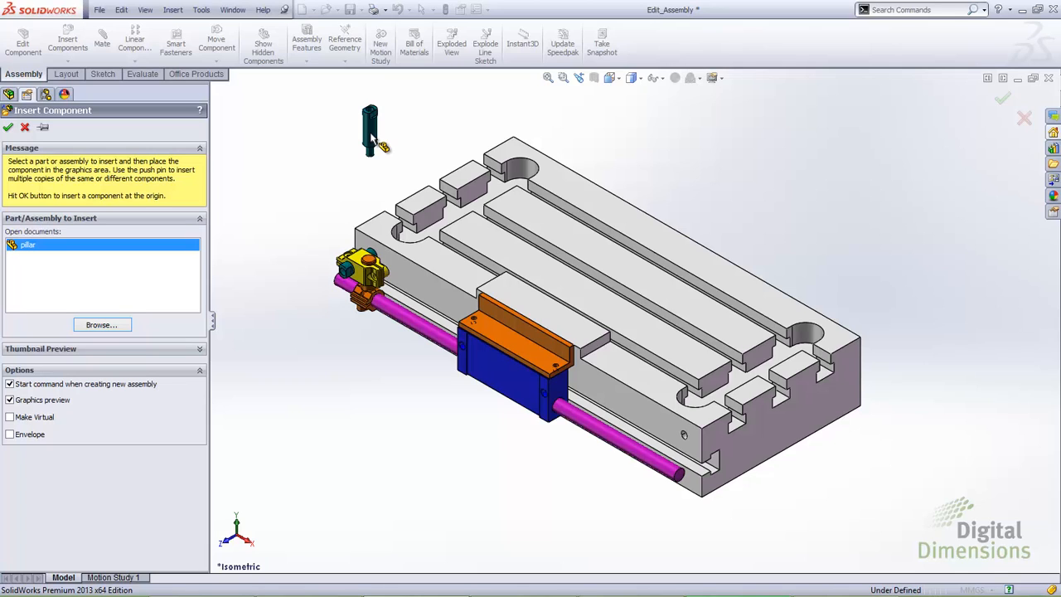
click(370, 135)
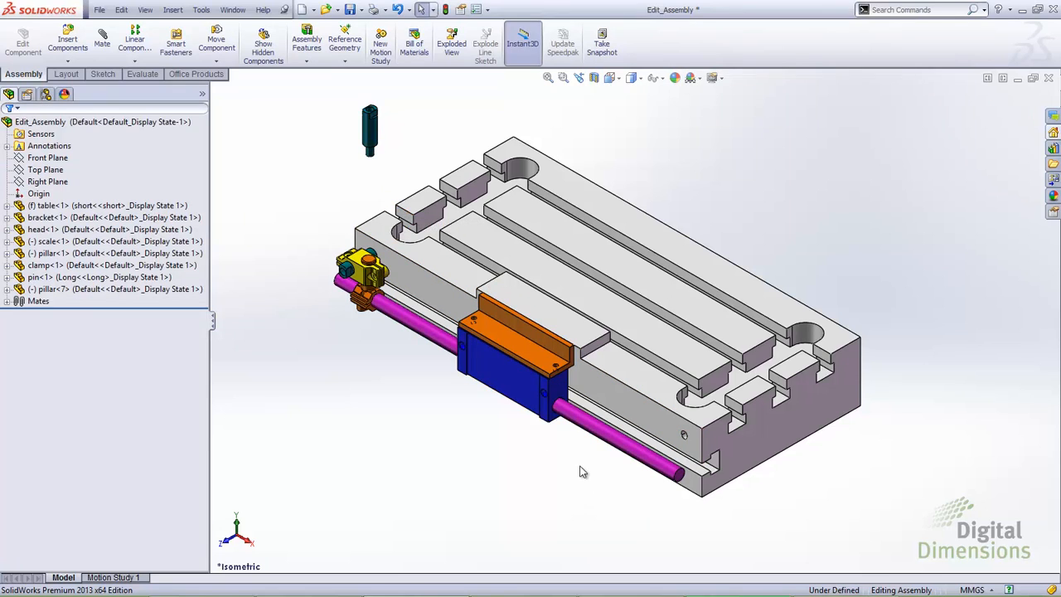
middle_drag(563, 473, 651, 399)
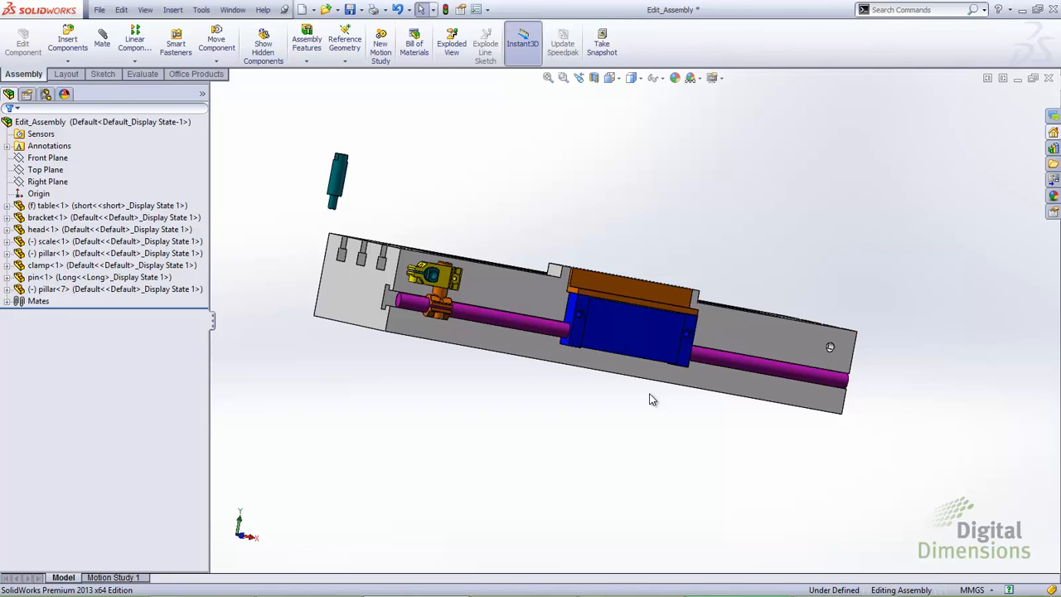
middle_drag(655, 407, 599, 477)
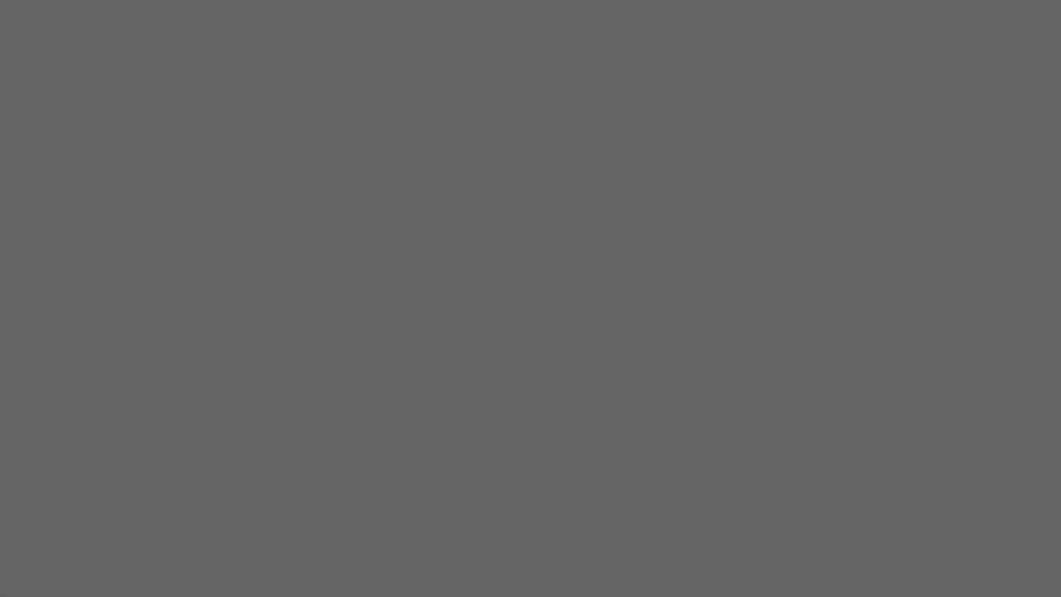